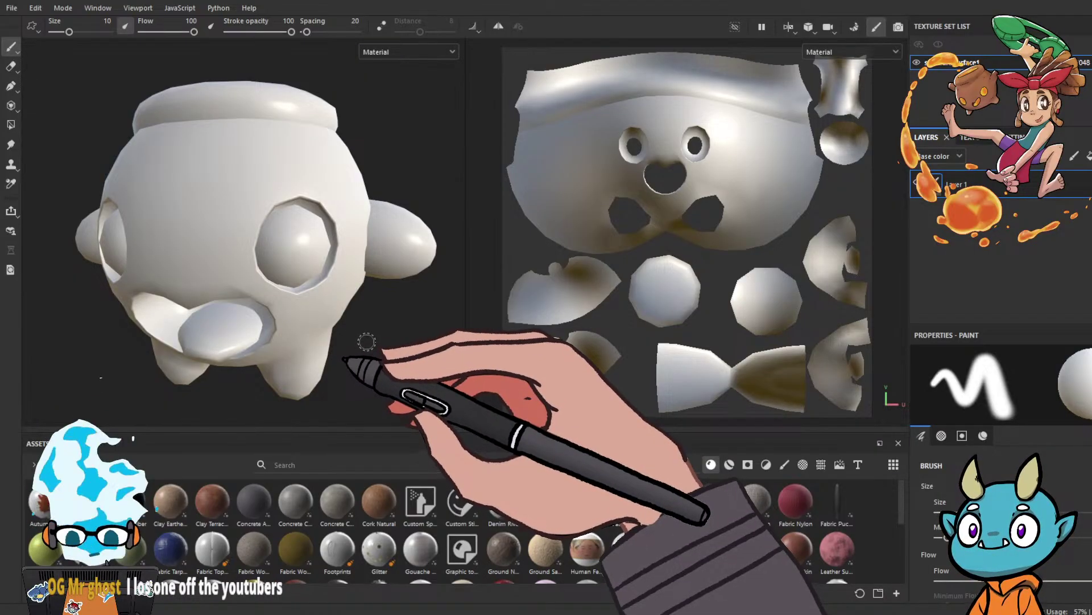
Apply the Clay Earthenware material to the whole pot character as a fill layer.
mouse_move(358, 349)
alt+mouse_down()
mouse_move(439, 342)
mouse_move(392, 327)
mouse_move(365, 336)
alt+mouse_up()
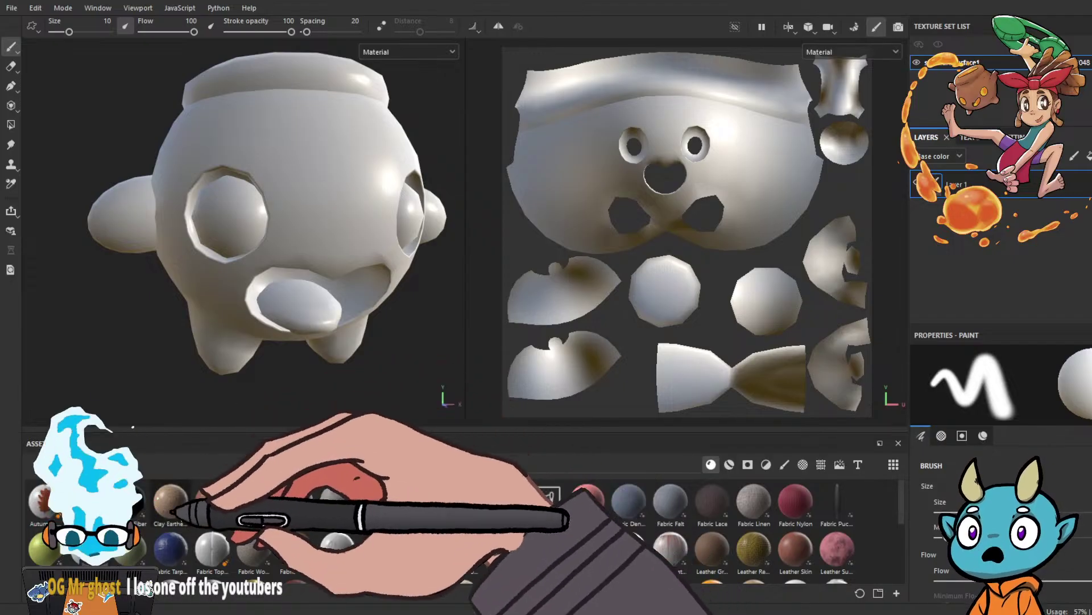
click(170, 501)
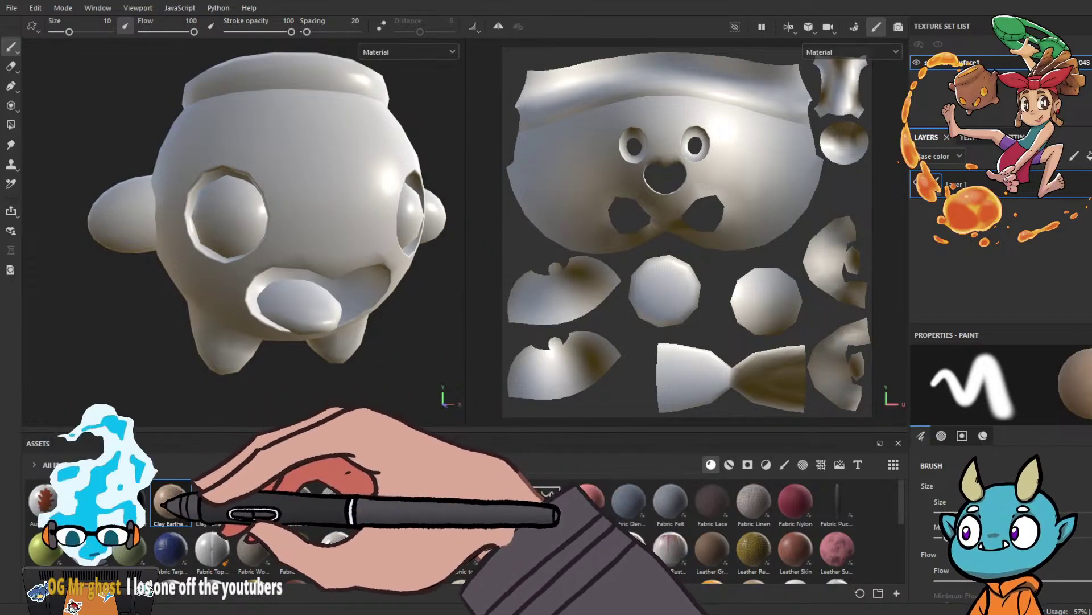
drag(170, 501, 296, 240)
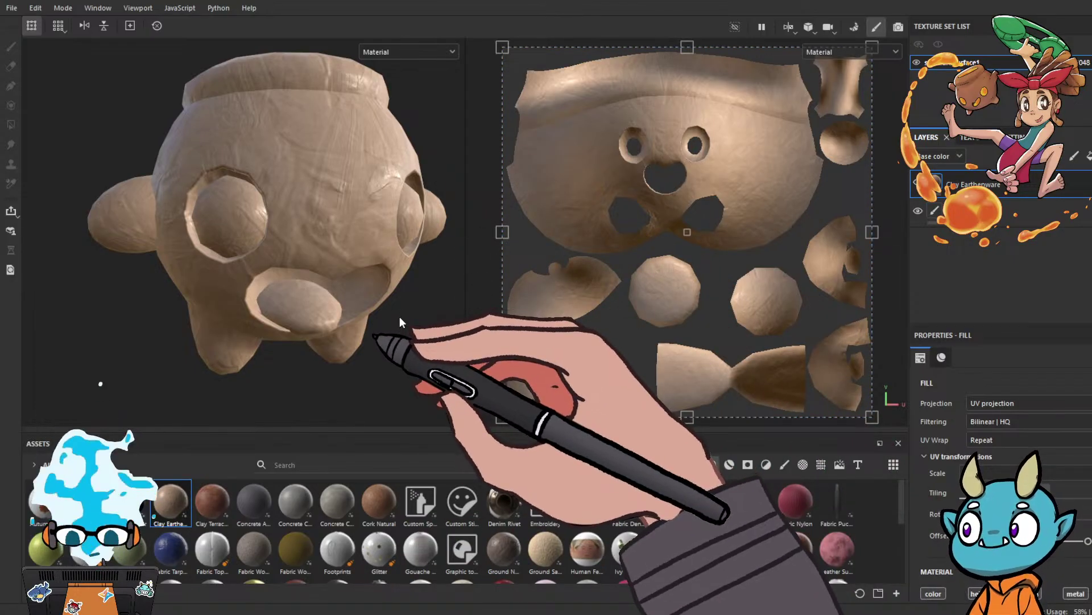
Shrink the clay fill's UV projection to less than half its size so the texture repeats more finely across the pot.
drag(502, 418, 734, 129)
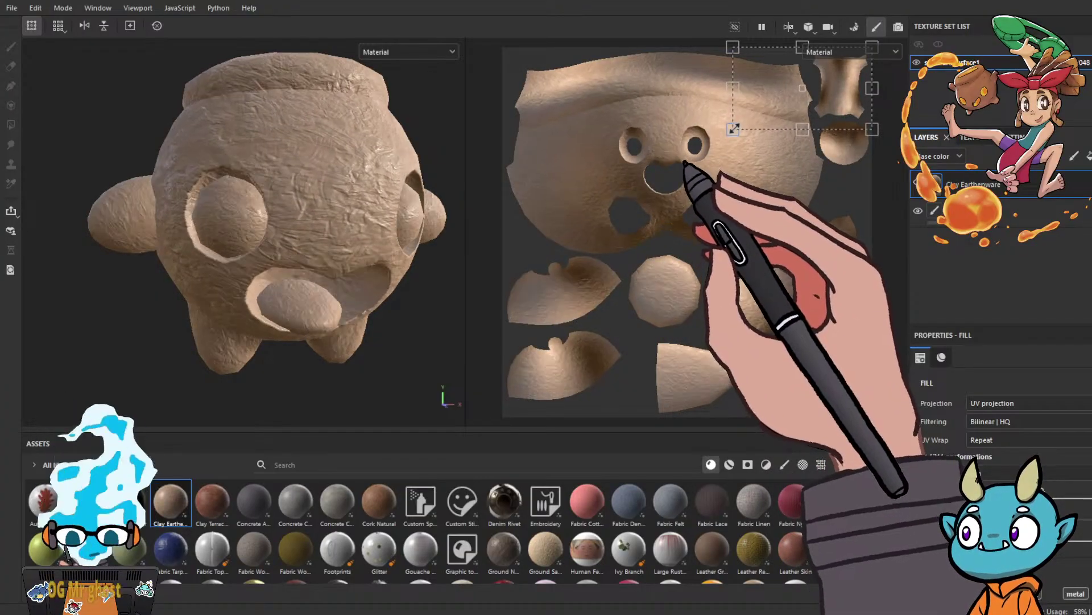
scroll(418, 269, down, 3)
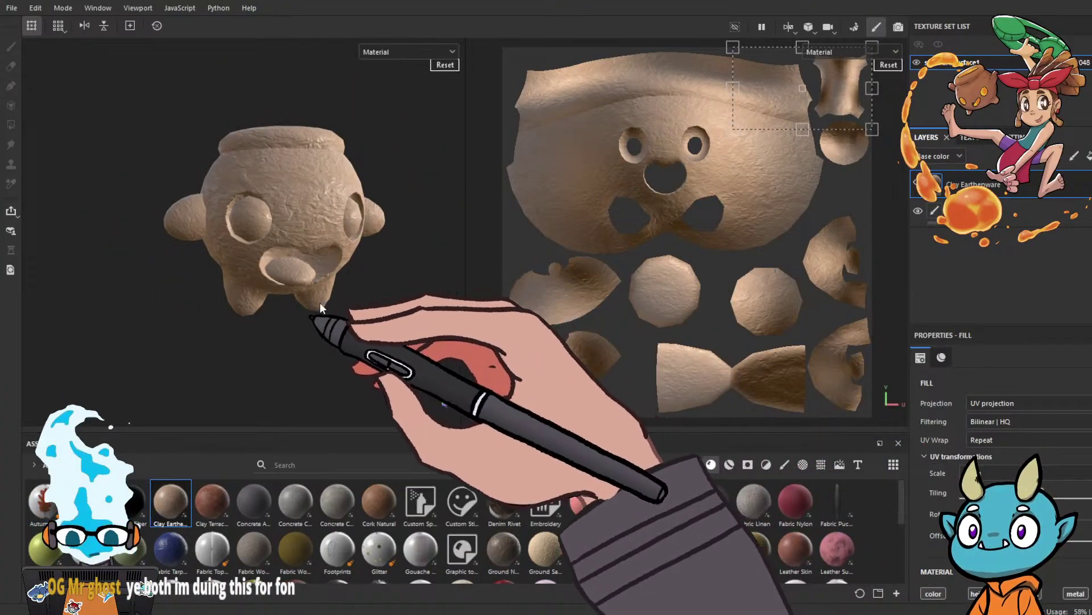
alt+drag(383, 298, 302, 260)
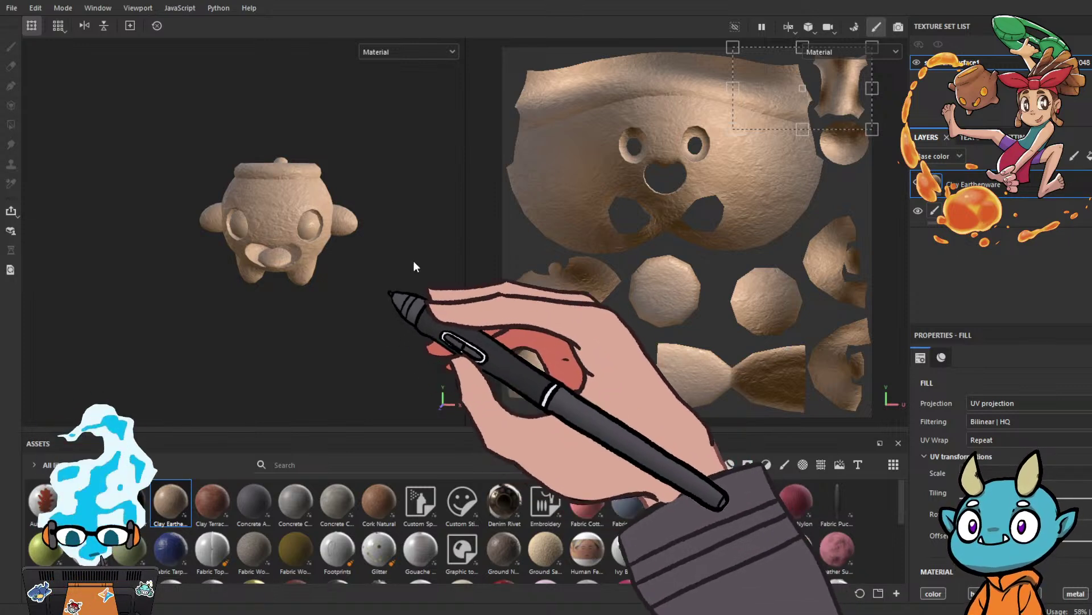
scroll(335, 259, up, 3)
scroll(335, 259, up, 2)
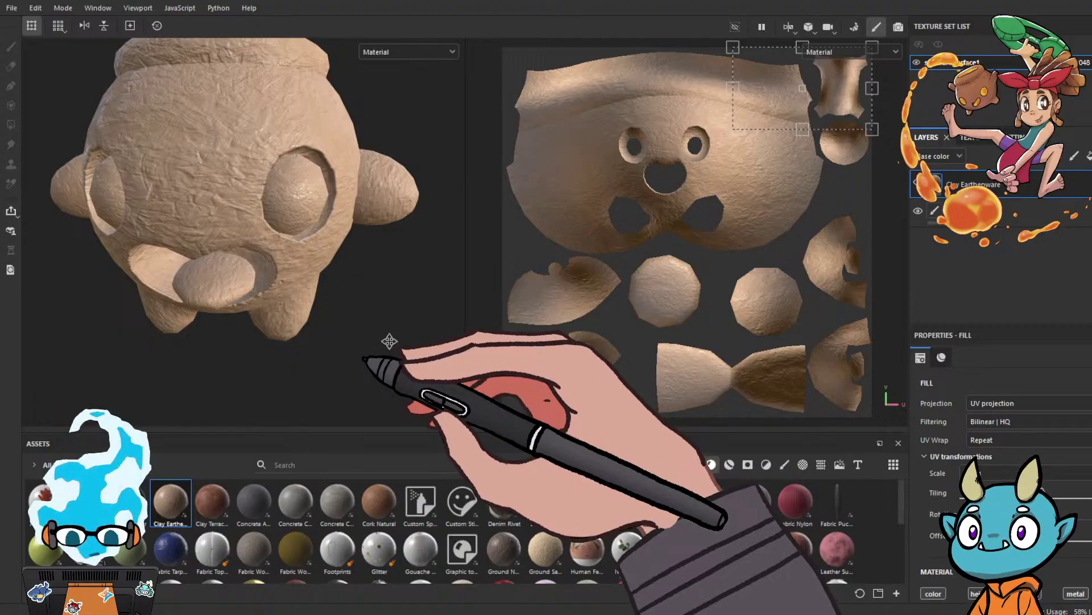
alt+drag(397, 340, 428, 388)
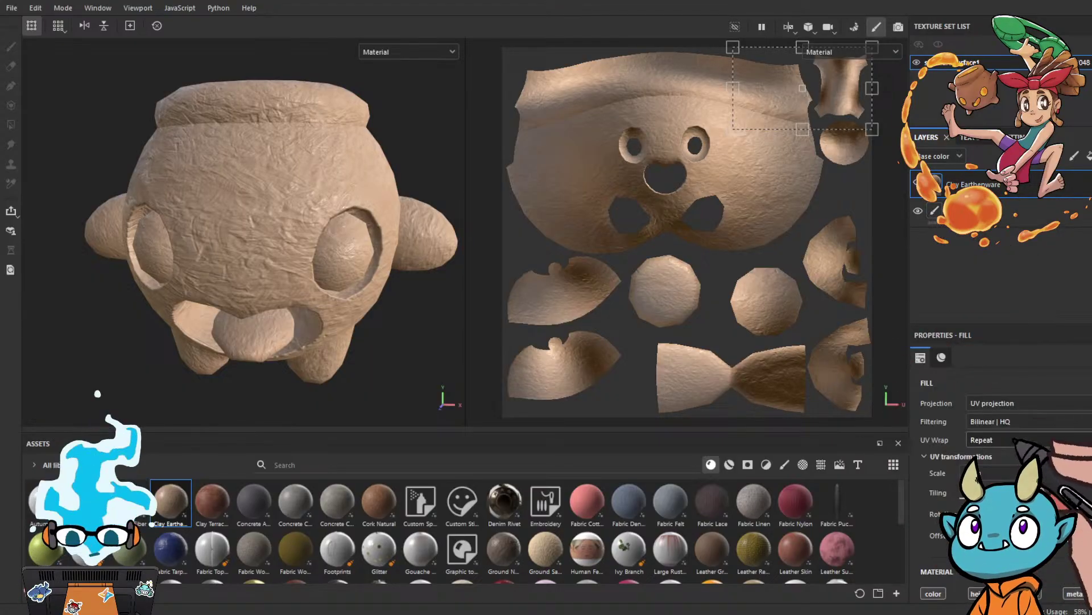
Recolor the Clay Earthenware fill brown, reduce its strokes and volume intensity, and raise its clay roughness.
scroll(1001, 484, down, 5)
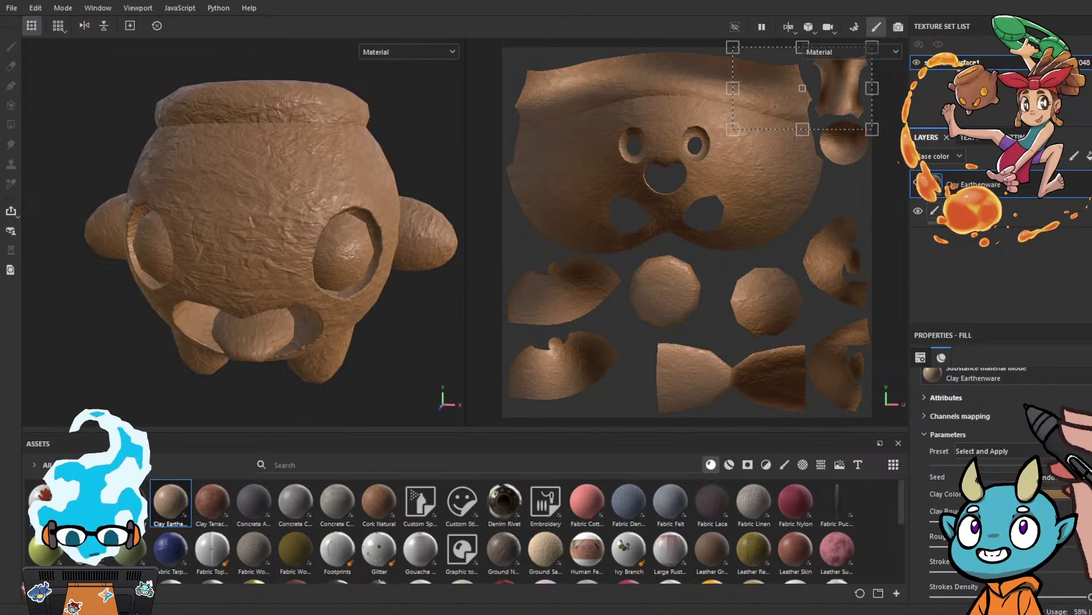
scroll(1007, 469, down, 1)
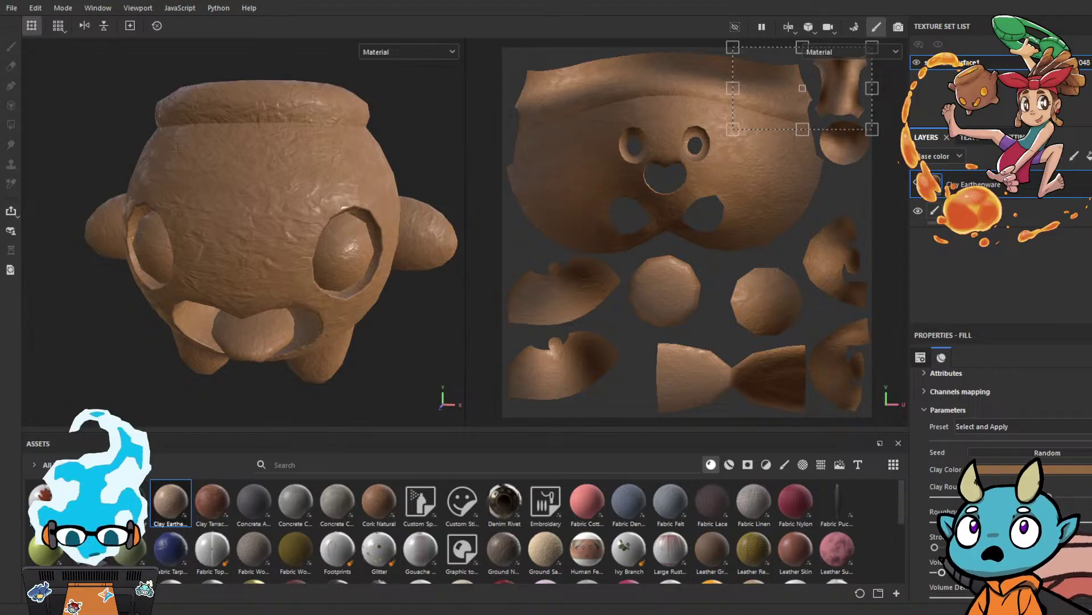
scroll(1001, 455, down, 4)
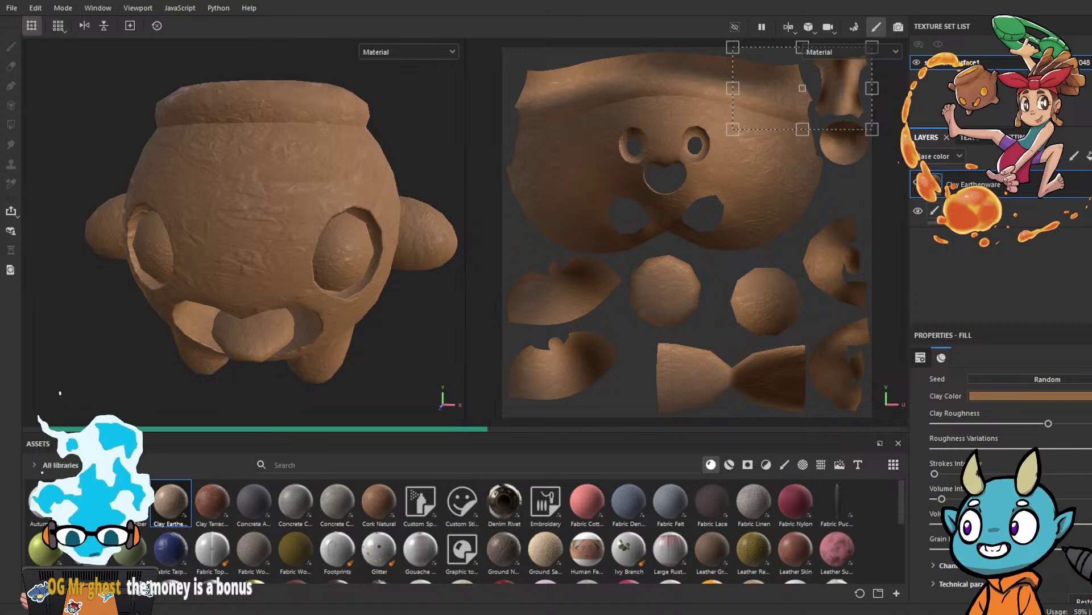
Examine the remaining parameters, channel mapping and attributes of the Clay Earthenware fill.
scroll(1001, 455, down, 1)
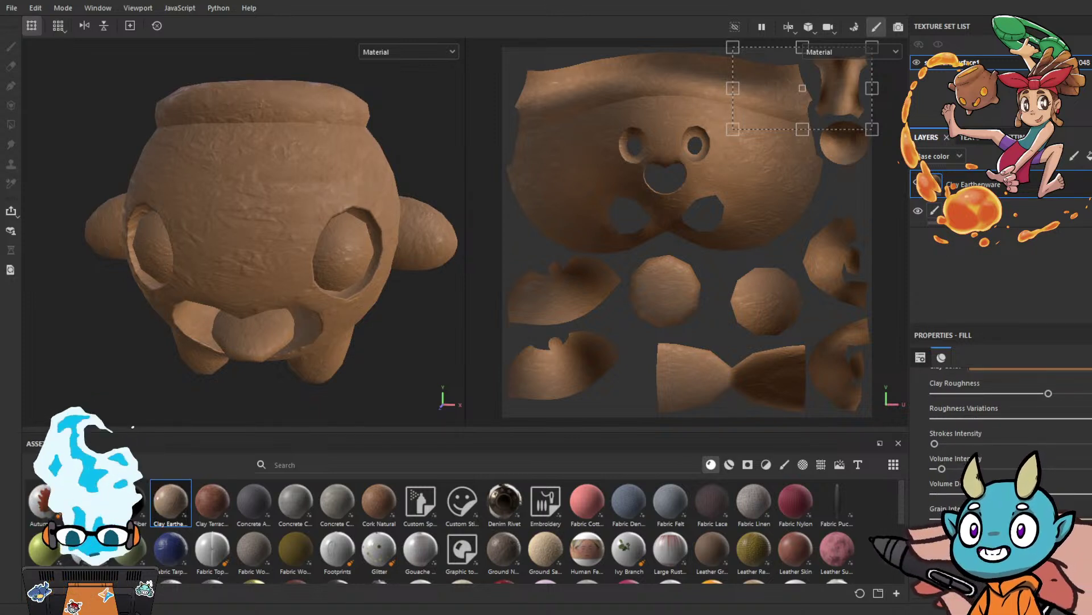
scroll(1002, 455, down, 2)
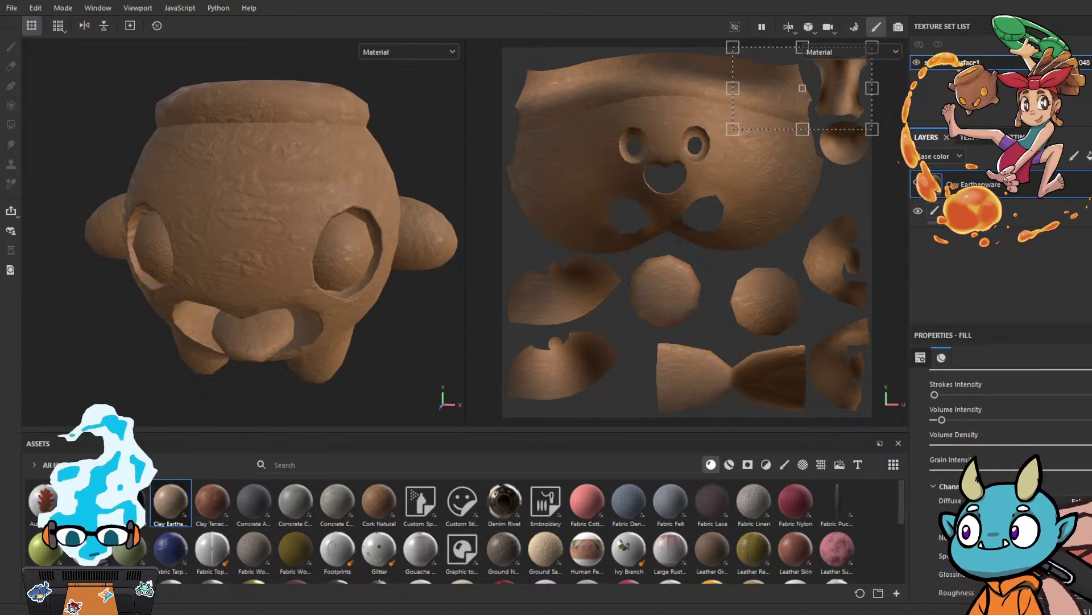
scroll(1002, 455, down, 2)
scroll(1045, 440, down, 6)
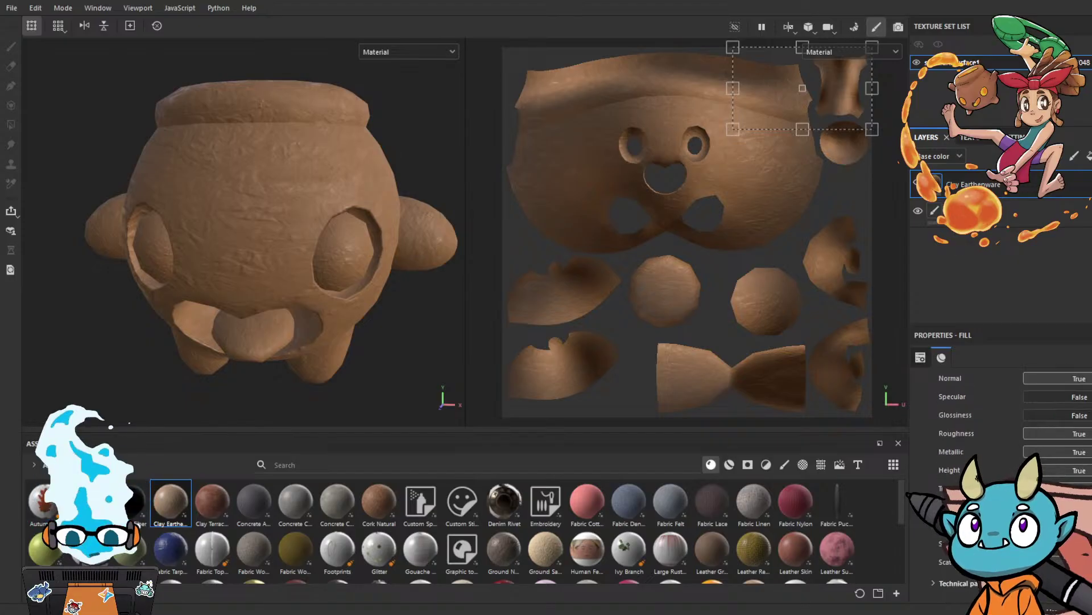
scroll(1018, 441, up, 10)
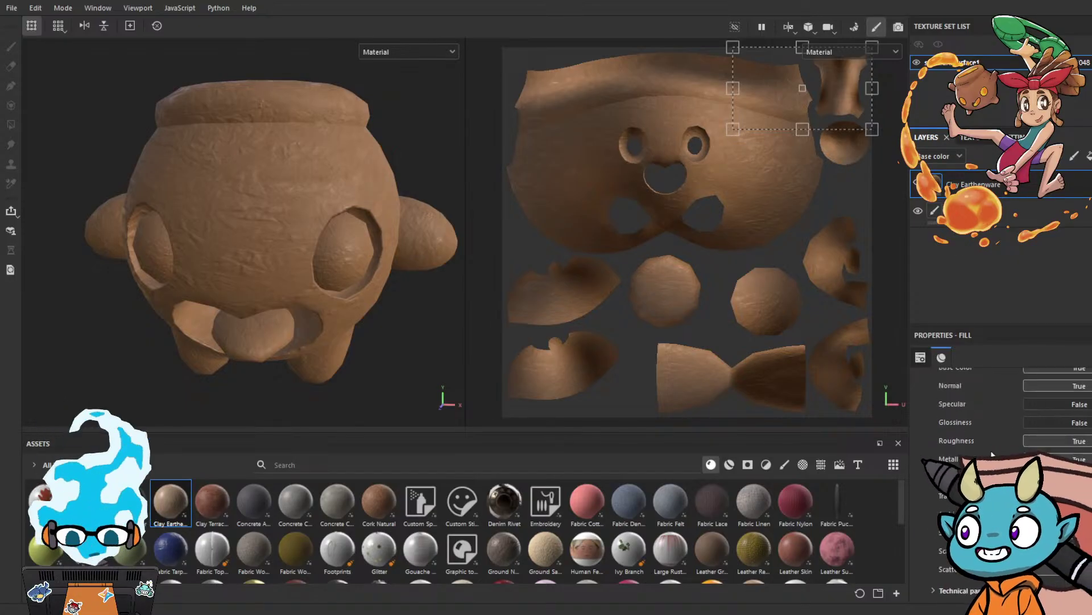
scroll(992, 443, up, 3)
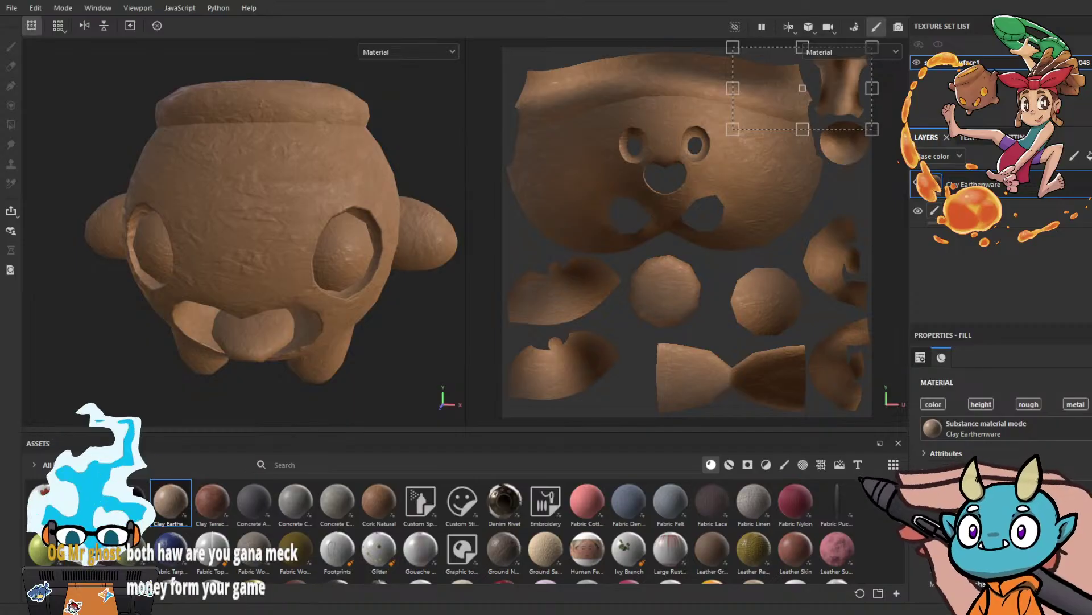
scroll(992, 444, down, 2)
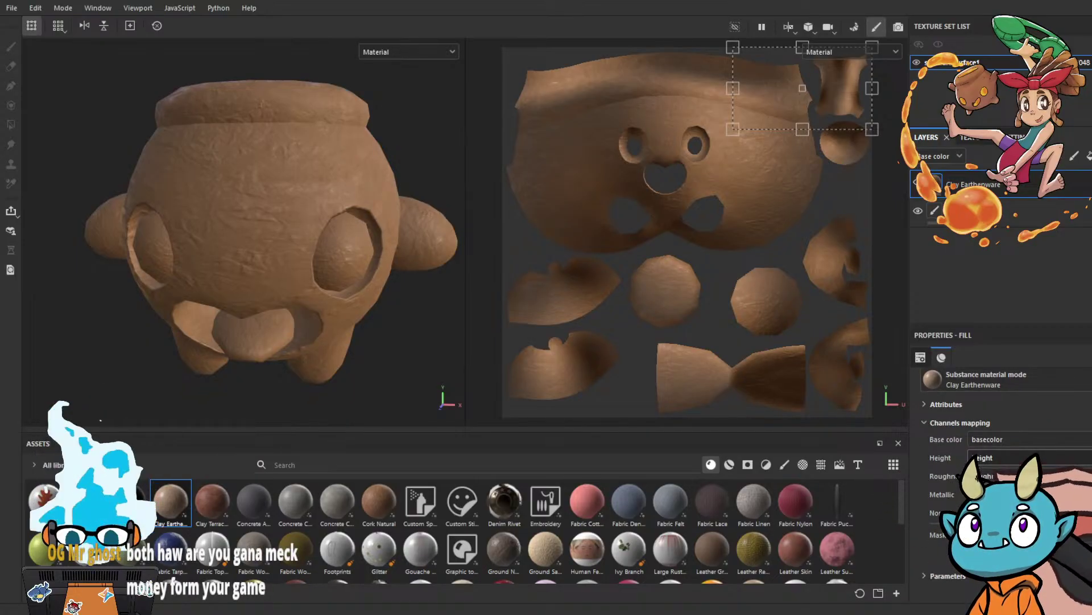
click(924, 423)
click(925, 453)
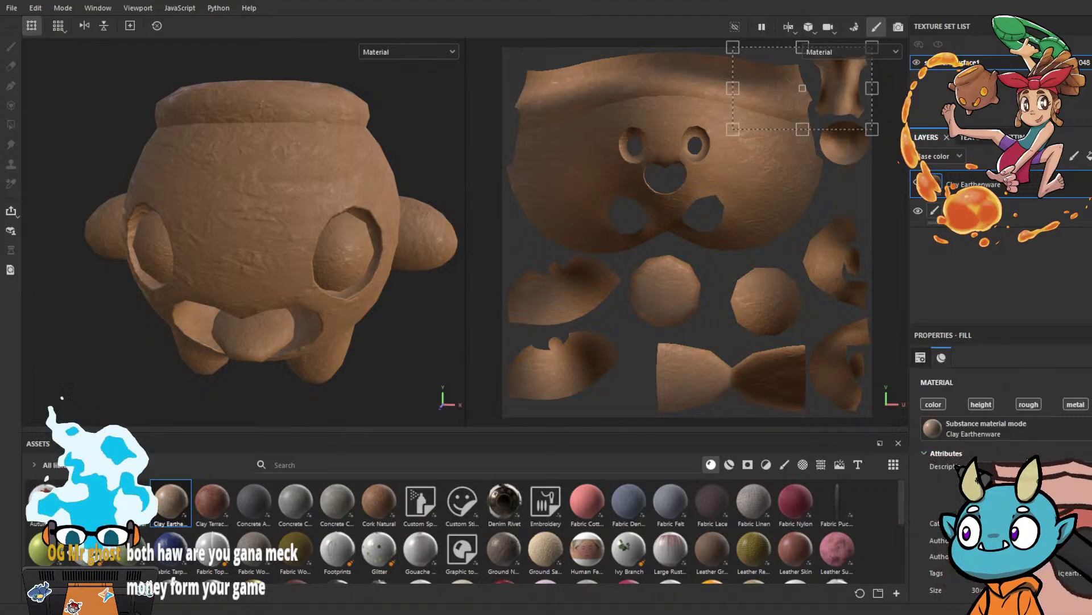
scroll(1018, 449, down, 2)
scroll(1023, 445, up, 3)
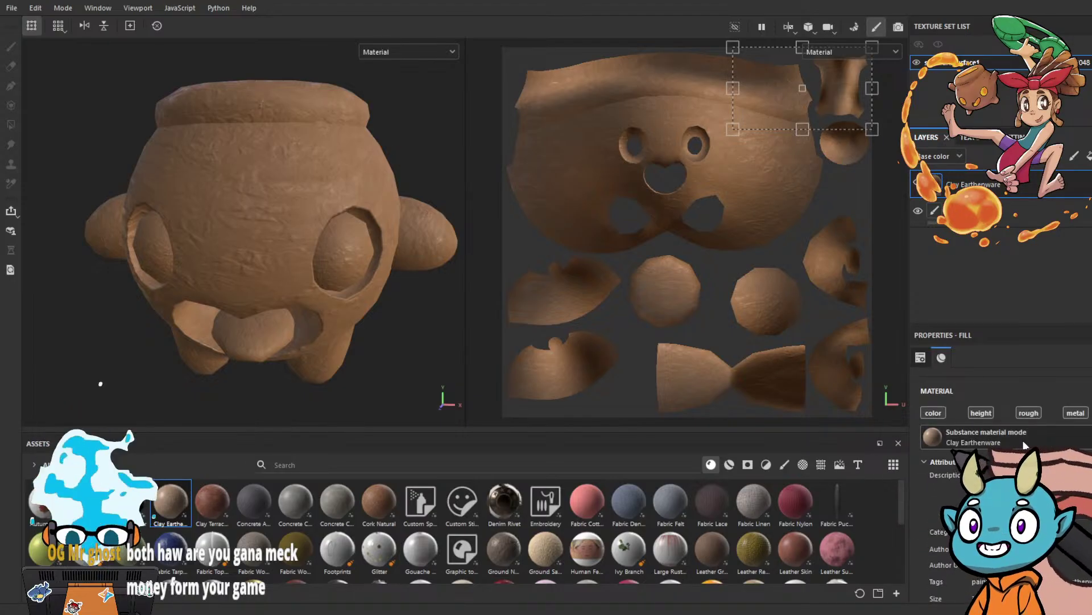
click(925, 462)
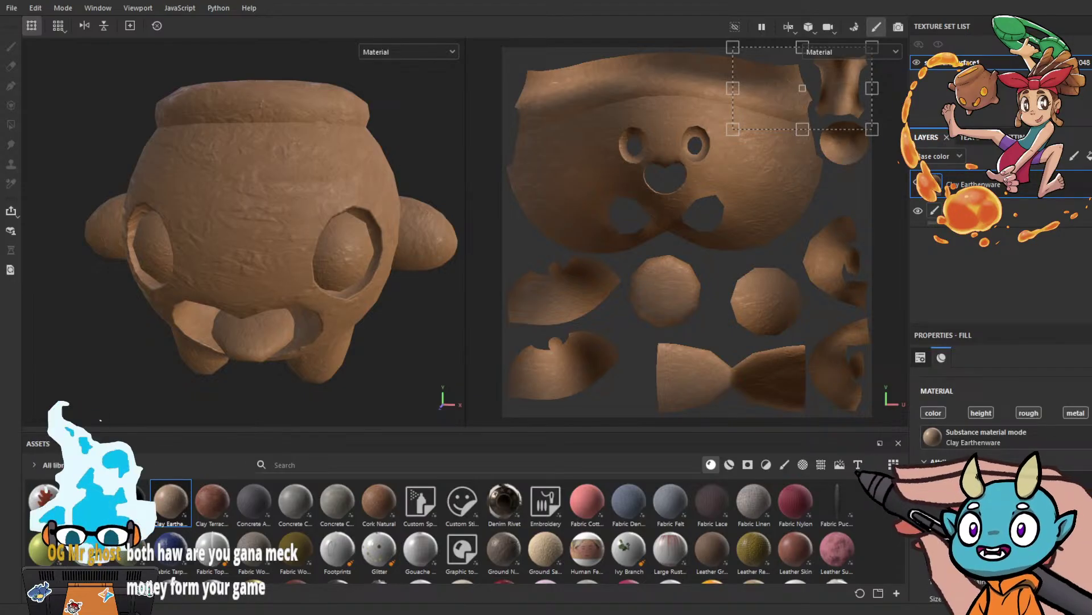
Disable the height channel of the Clay Earthenware fill and check the smoother pot surface from several angles.
click(983, 413)
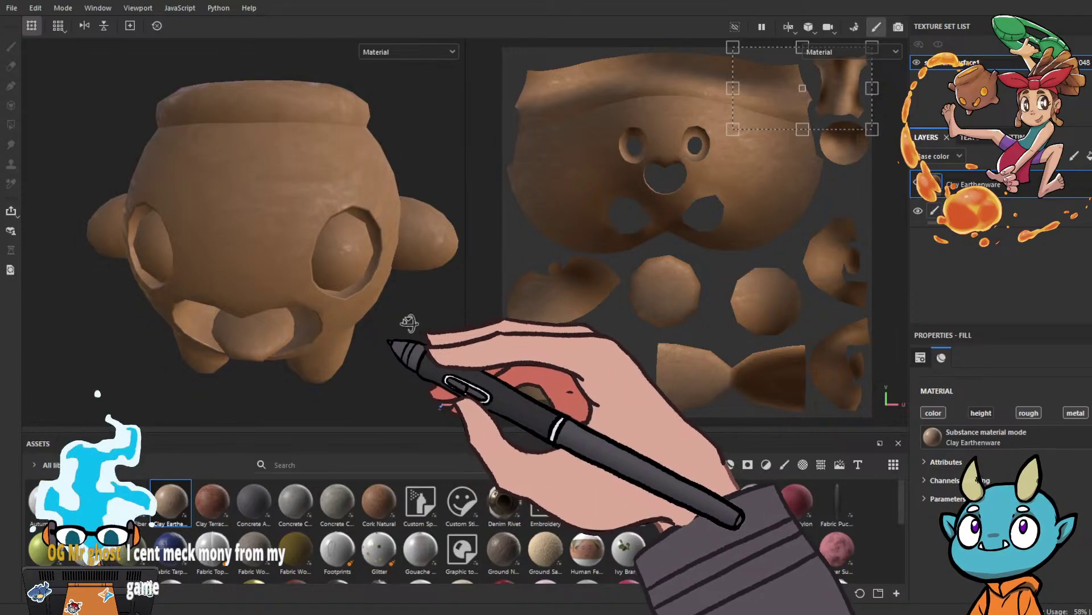
alt+drag(409, 322, 338, 301)
alt+right_drag(338, 301, 373, 296)
alt+drag(373, 296, 329, 238)
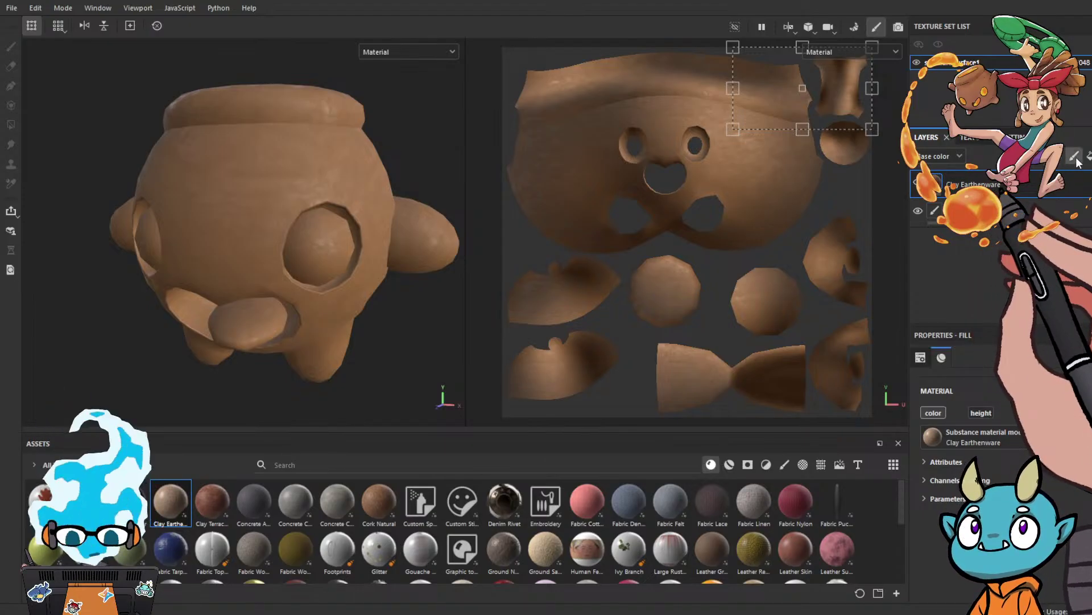
Add a paint layer above the clay, and apply the orange Paint Spray material as a fill layer over the model.
click(1075, 157)
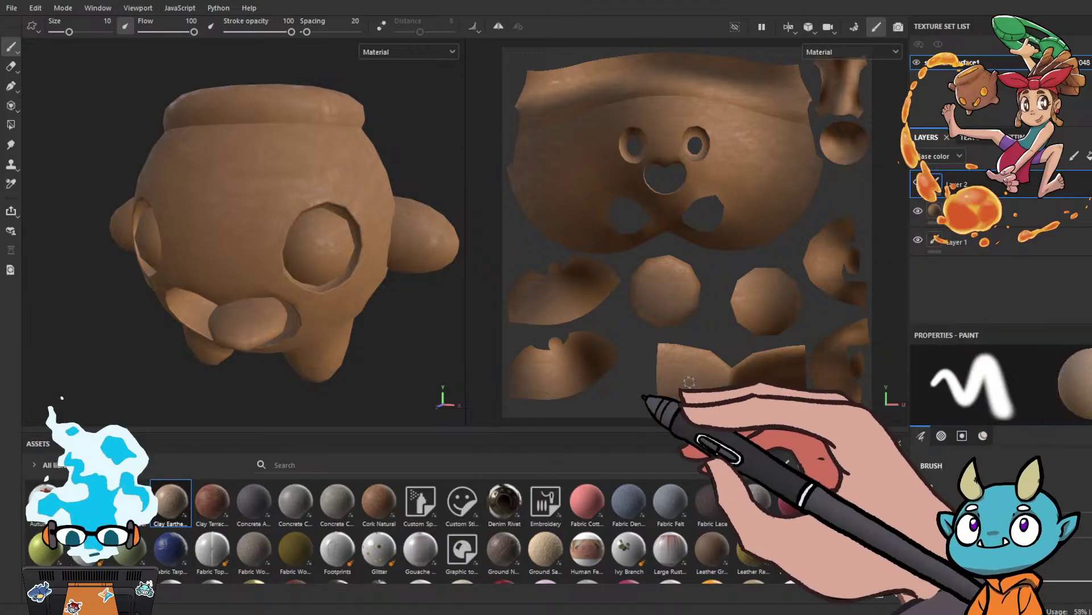
scroll(91, 529, down, 3)
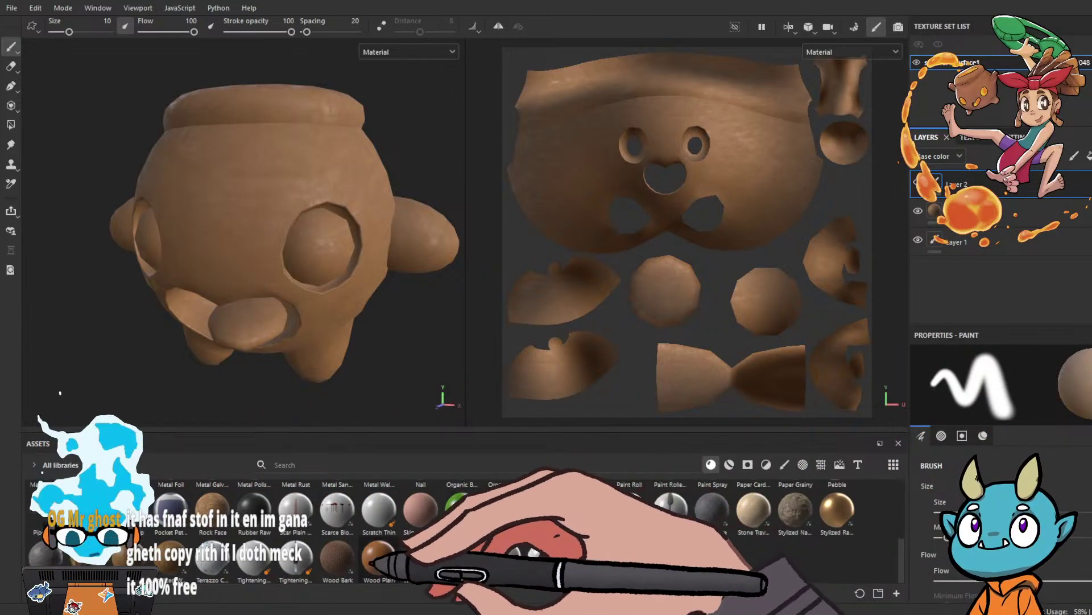
scroll(455, 530, up, 5)
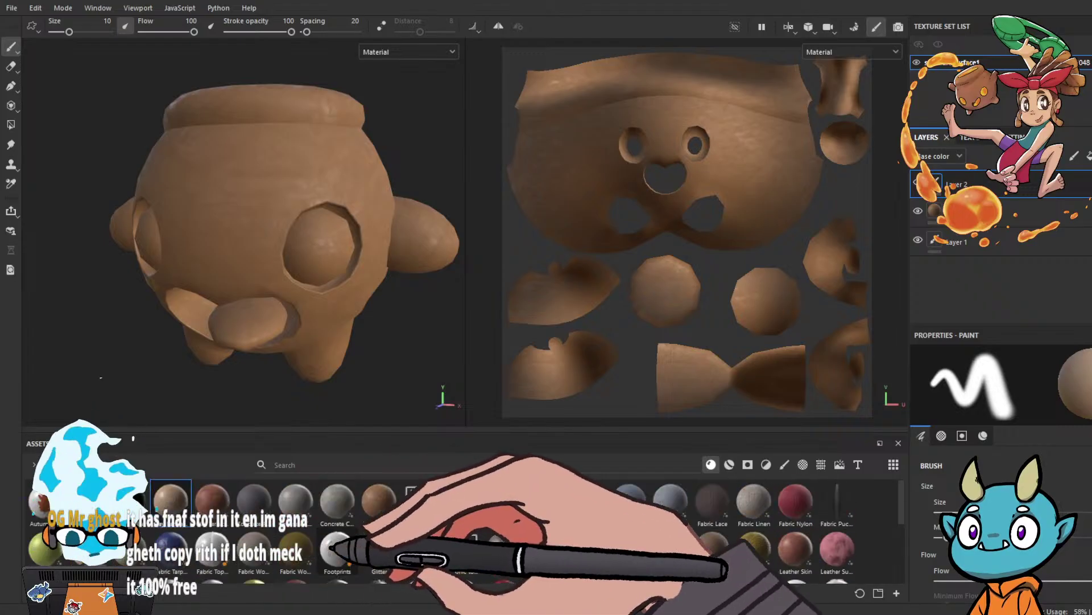
scroll(455, 529, down, 2)
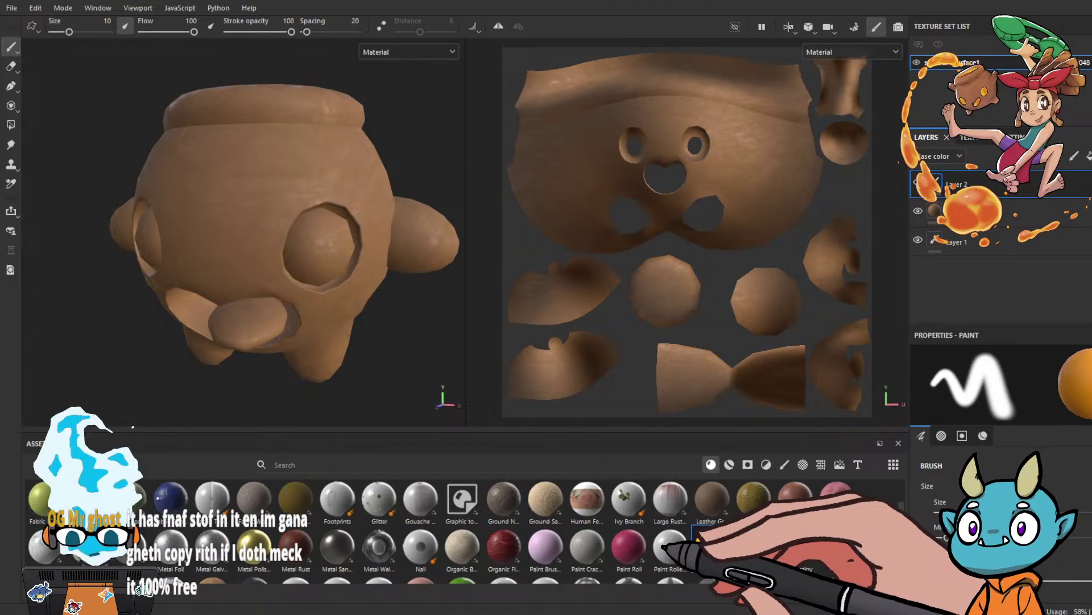
mouse_move(712, 547)
mouse_down()
mouse_move(658, 317)
mouse_move(662, 285)
mouse_up()
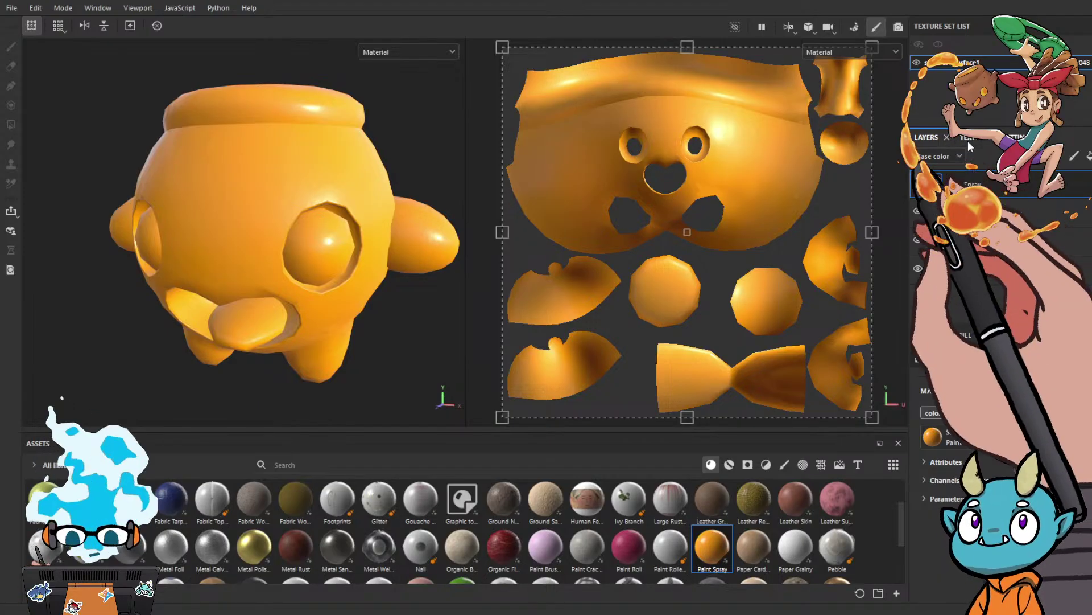
Add a black mask to the Paint Spray layer and roughly paint orange into the round UV island below the mouth opening.
click(1077, 179)
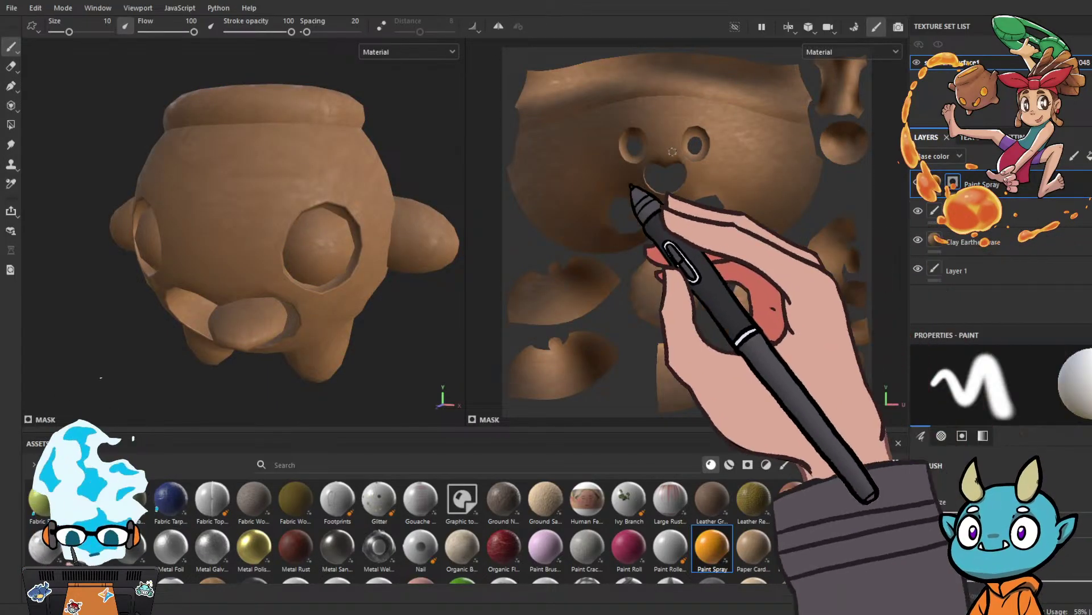
scroll(640, 279, up, 5)
mouse_move(640, 279)
mouse_down()
mouse_move(643, 262)
mouse_move(627, 269)
mouse_up()
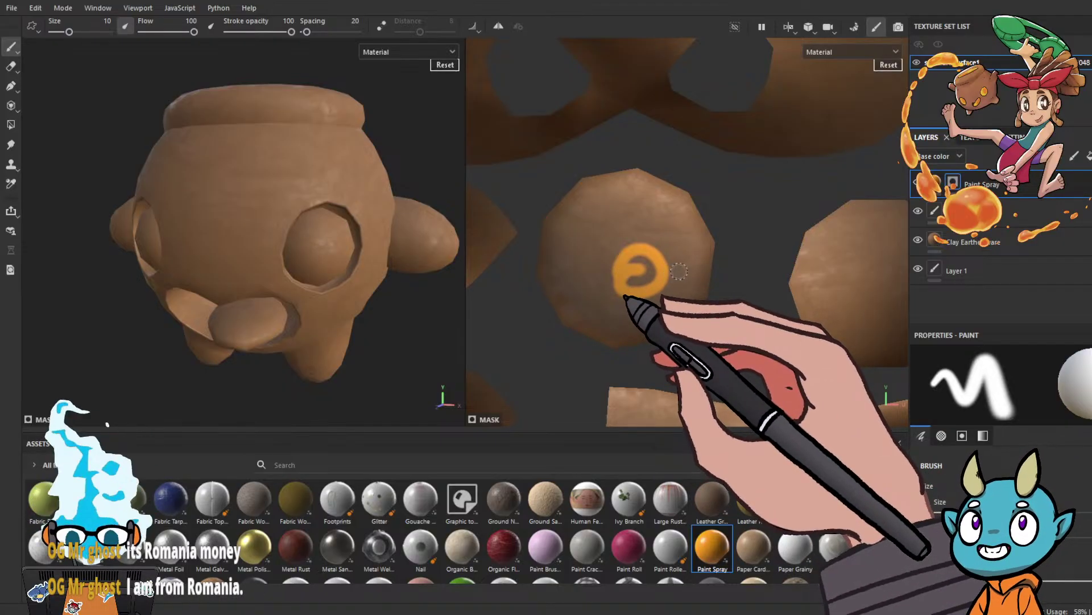
mouse_move(702, 254)
mouse_down()
mouse_move(615, 311)
mouse_move(773, 262)
mouse_move(562, 276)
mouse_move(596, 240)
mouse_move(605, 196)
mouse_move(581, 191)
mouse_move(639, 188)
mouse_up()
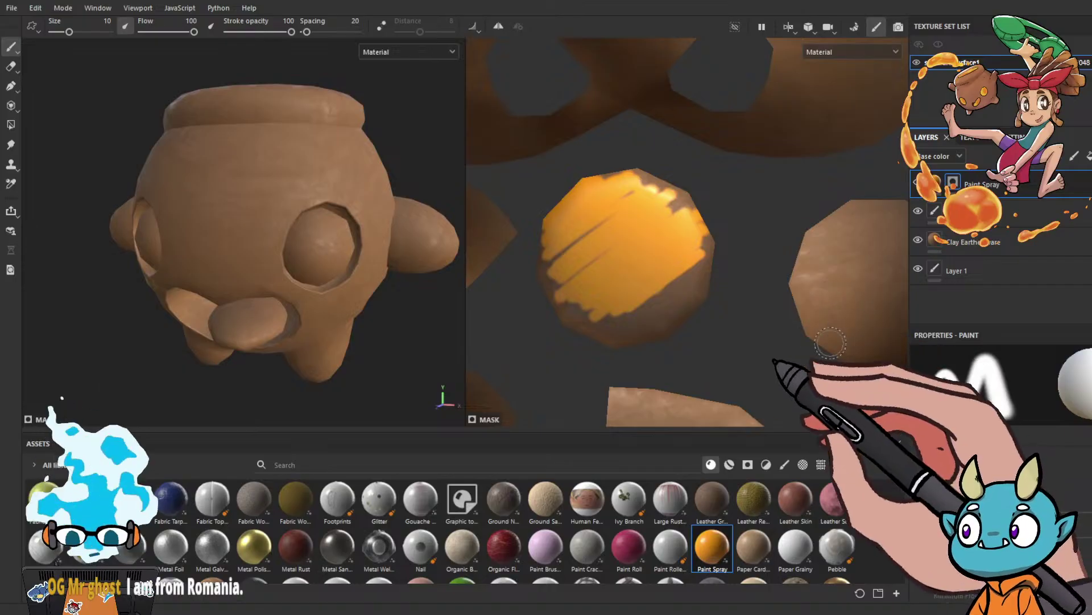
Enlarge the brush to size 15.86 and paint the rest of the partly orange round UV island on the mask.
scroll(795, 333, down, 5)
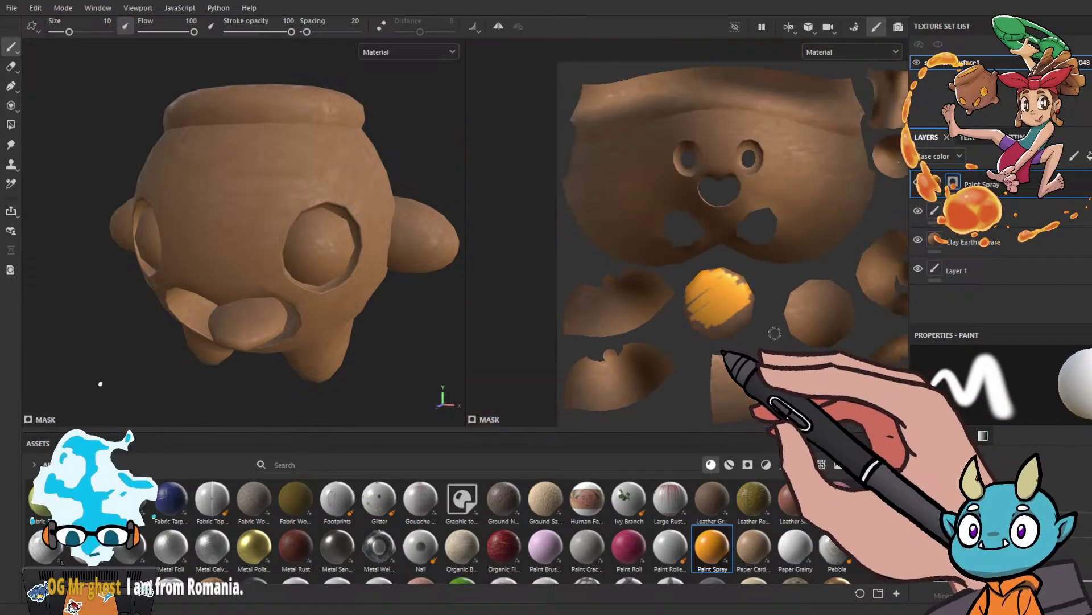
scroll(775, 334, up, 3)
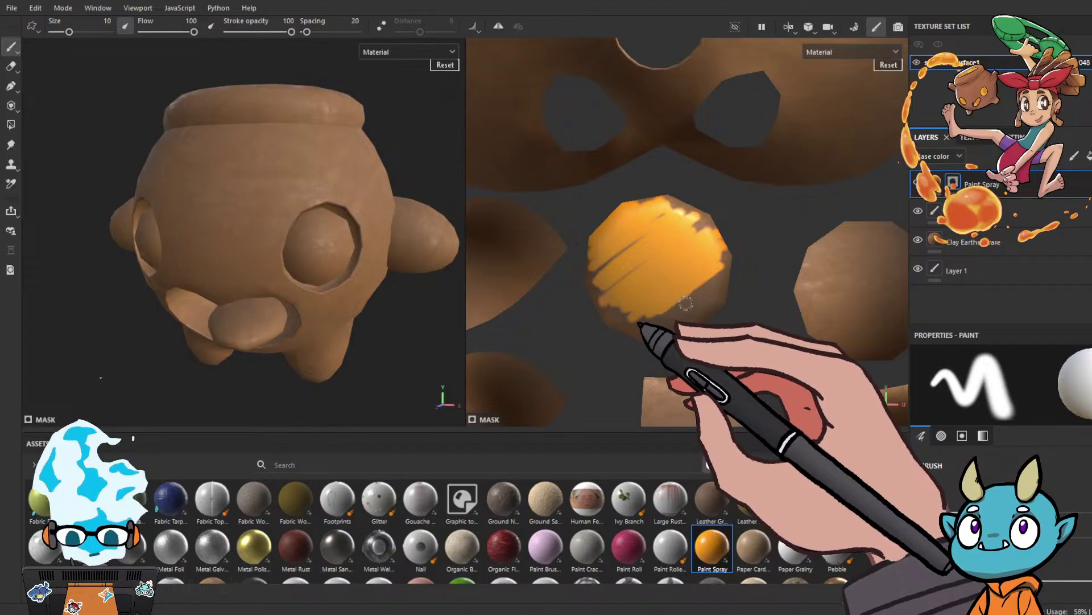
alt+drag(691, 299, 696, 302)
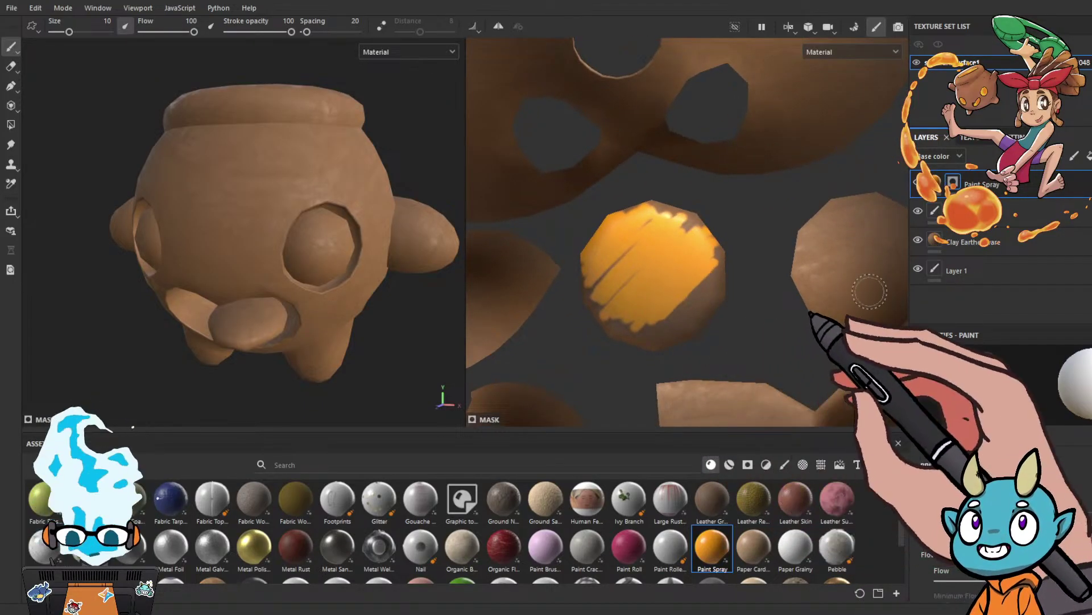
drag(991, 512, 1006, 511)
mouse_move(714, 329)
mouse_down()
mouse_move(714, 301)
mouse_move(646, 355)
mouse_move(606, 315)
mouse_move(654, 224)
mouse_move(704, 220)
mouse_move(595, 274)
mouse_move(598, 297)
mouse_move(693, 228)
mouse_up()
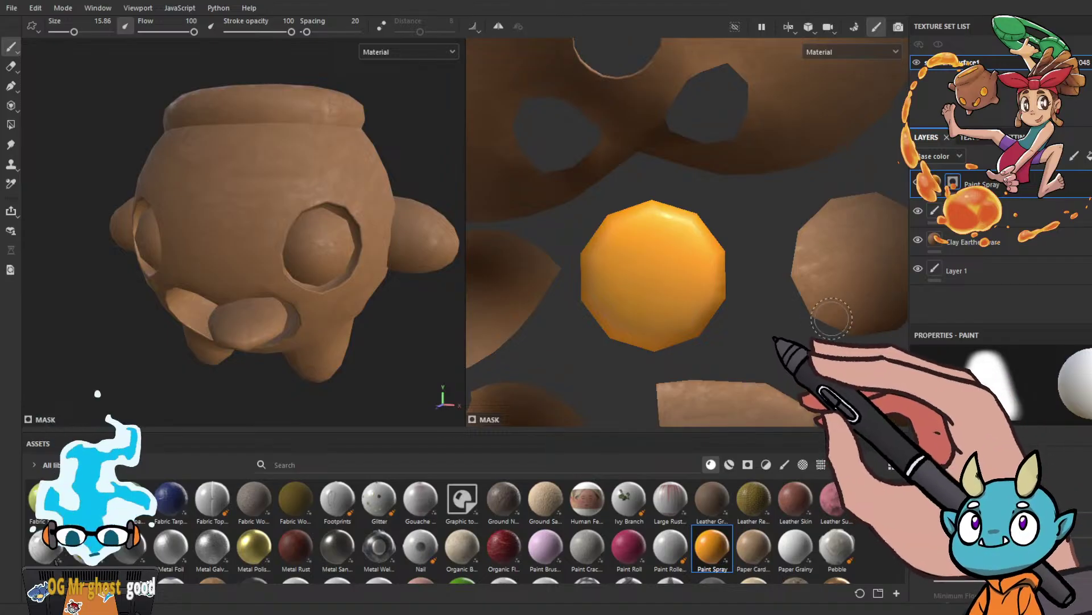
scroll(808, 322, down, 4)
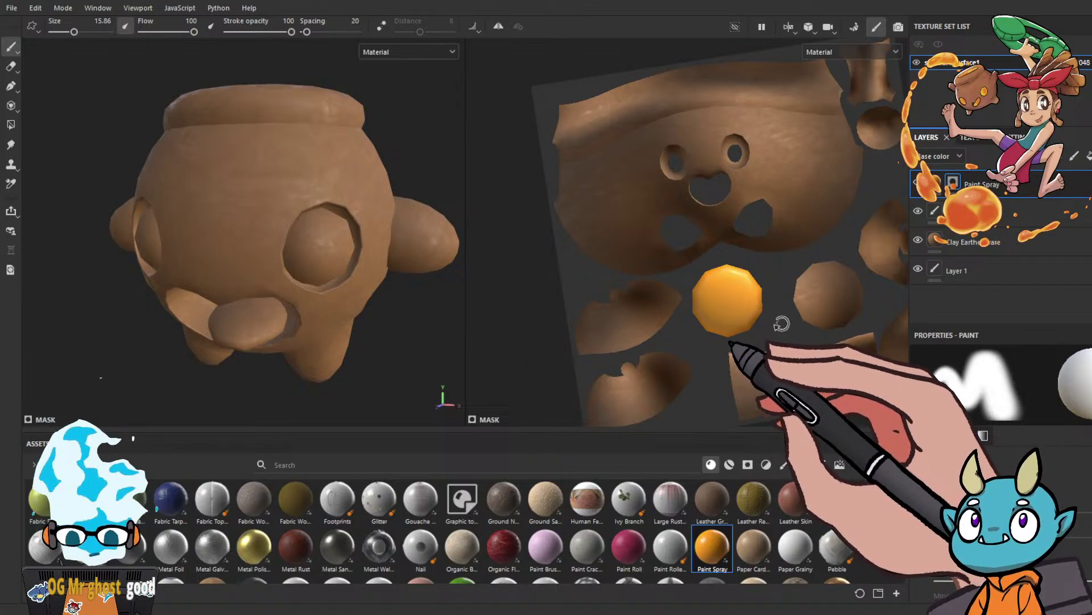
Try to brush orange onto the bow-tie-shaped UV island and the second round UV island on the Paint Spray mask.
alt+drag(782, 323, 807, 315)
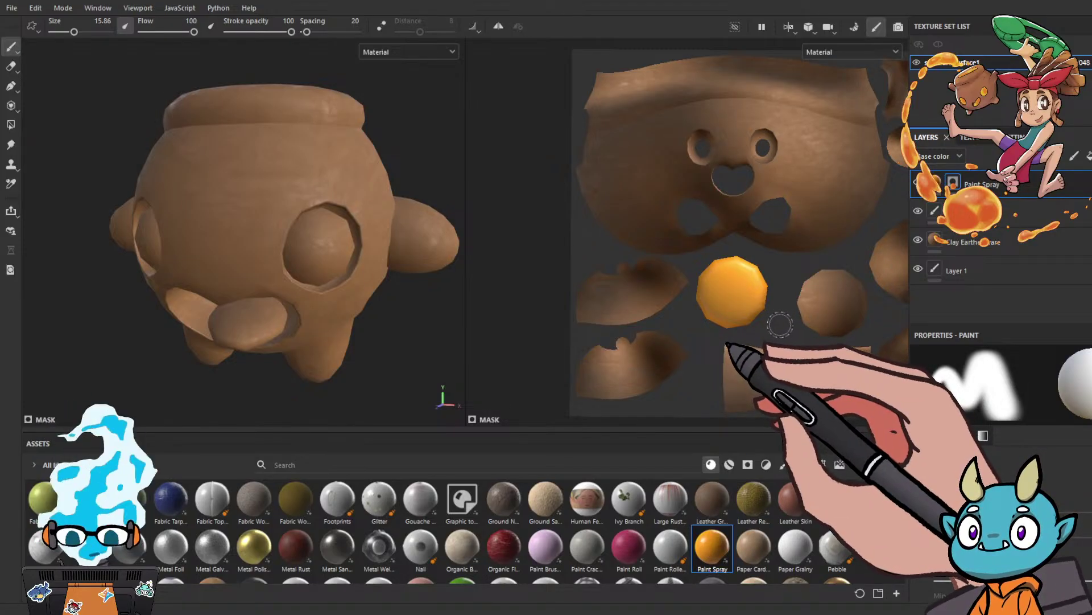
alt+middle_drag(780, 324, 695, 305)
scroll(730, 317, up, 3)
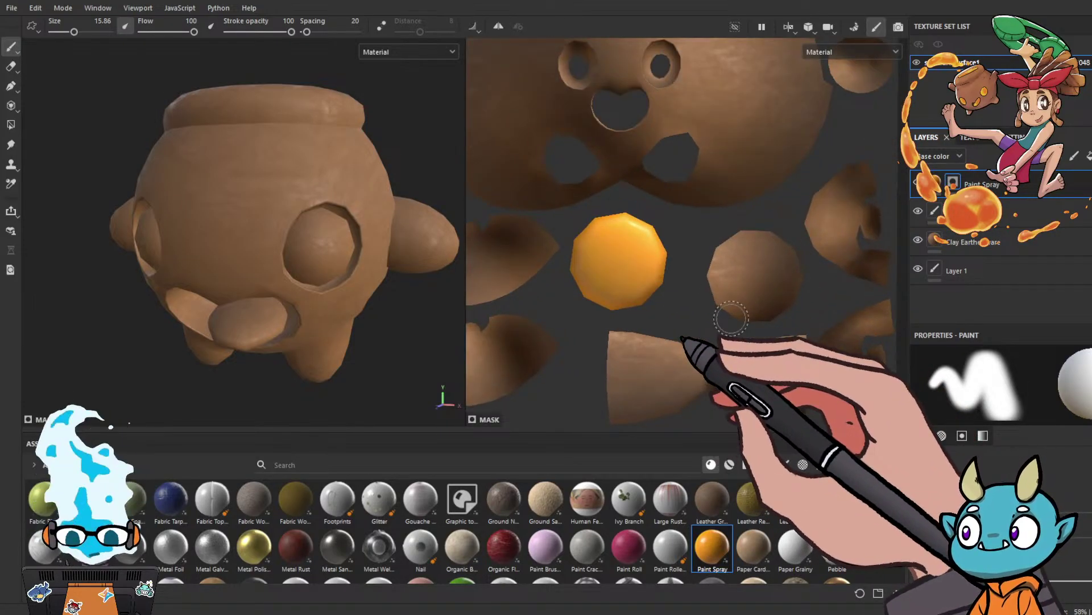
mouse_move(633, 330)
mouse_down()
mouse_move(601, 362)
mouse_move(697, 364)
mouse_up()
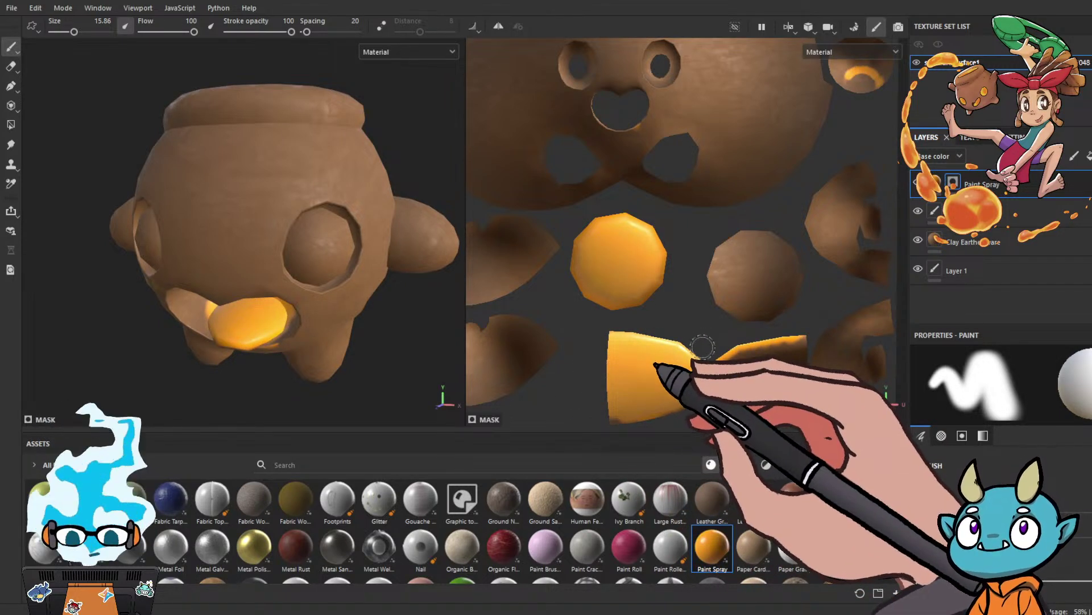
key(ctrl+z)
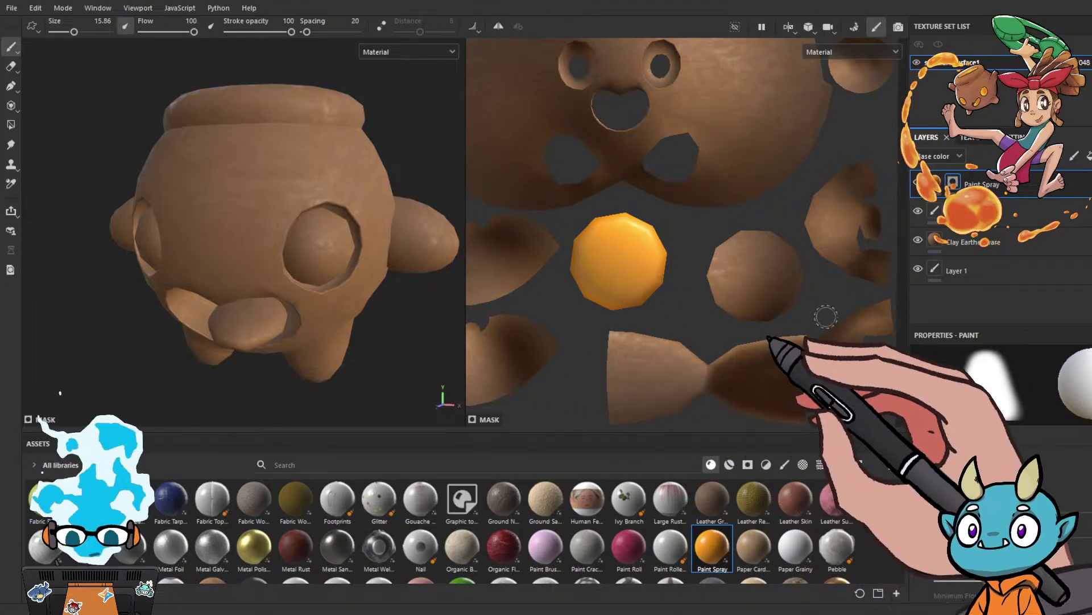
scroll(751, 287, down, 2)
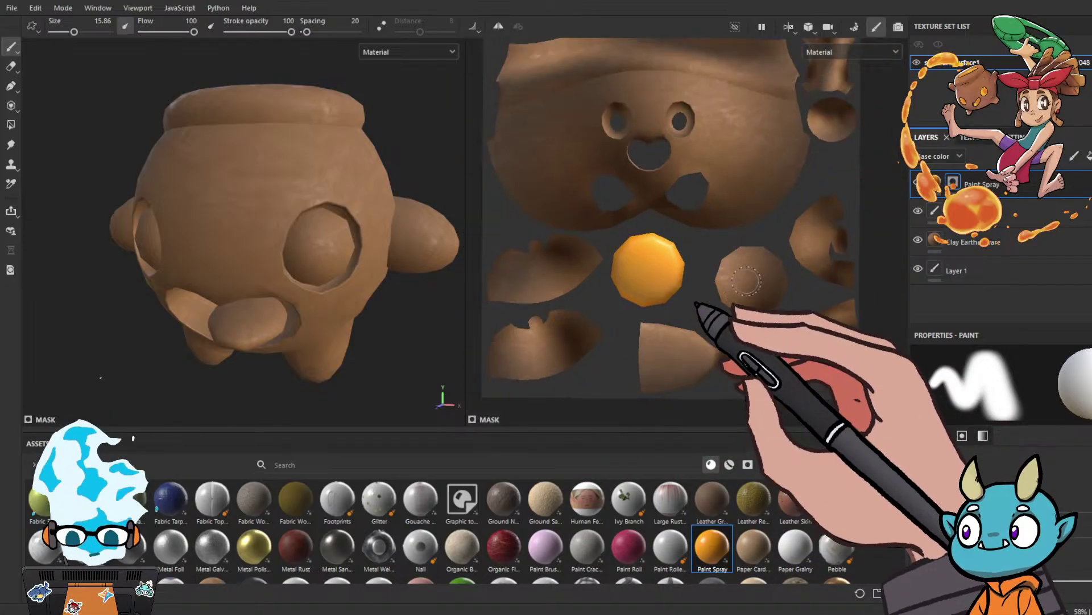
click(748, 279)
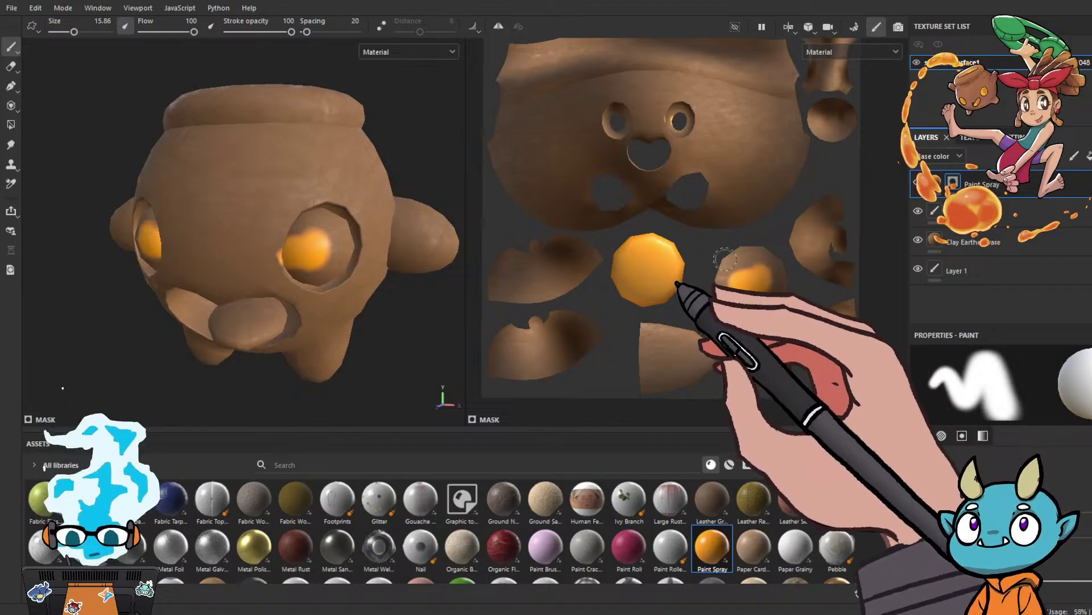
key(ctrl+z)
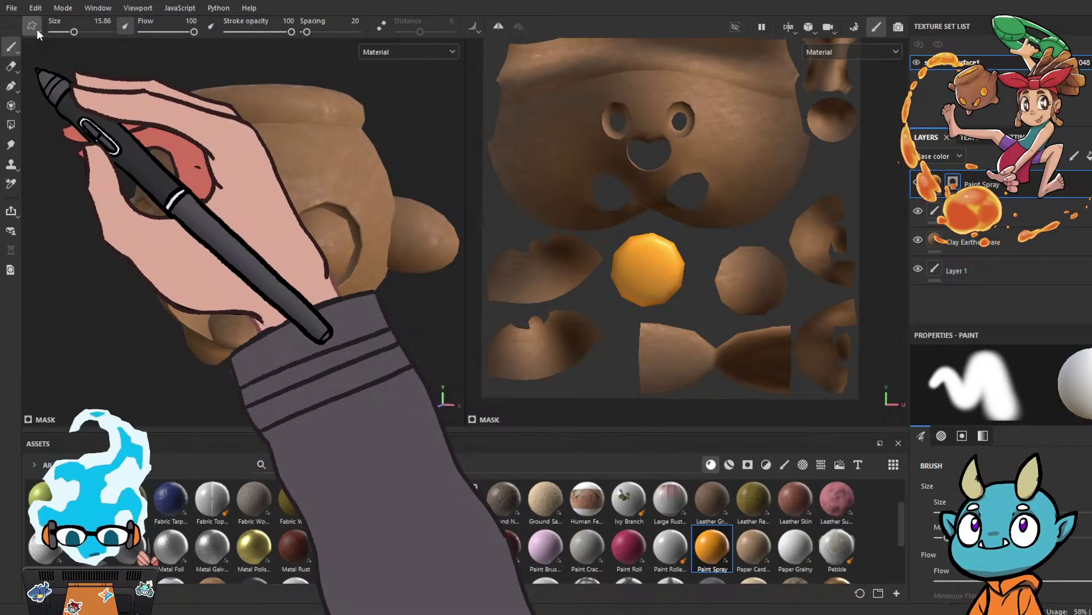
click(13, 70)
click(12, 47)
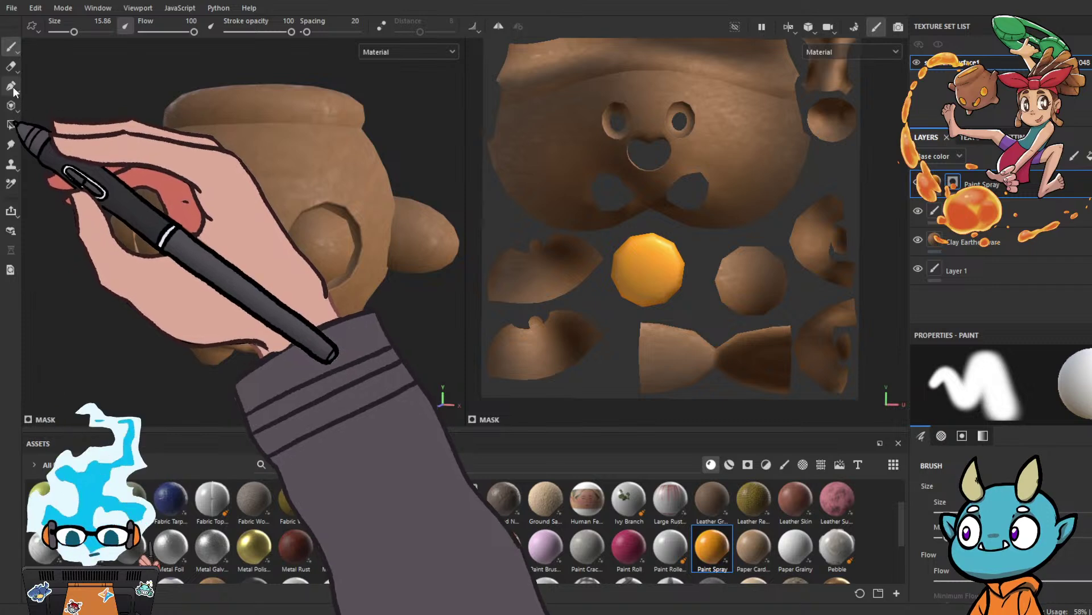
click(12, 107)
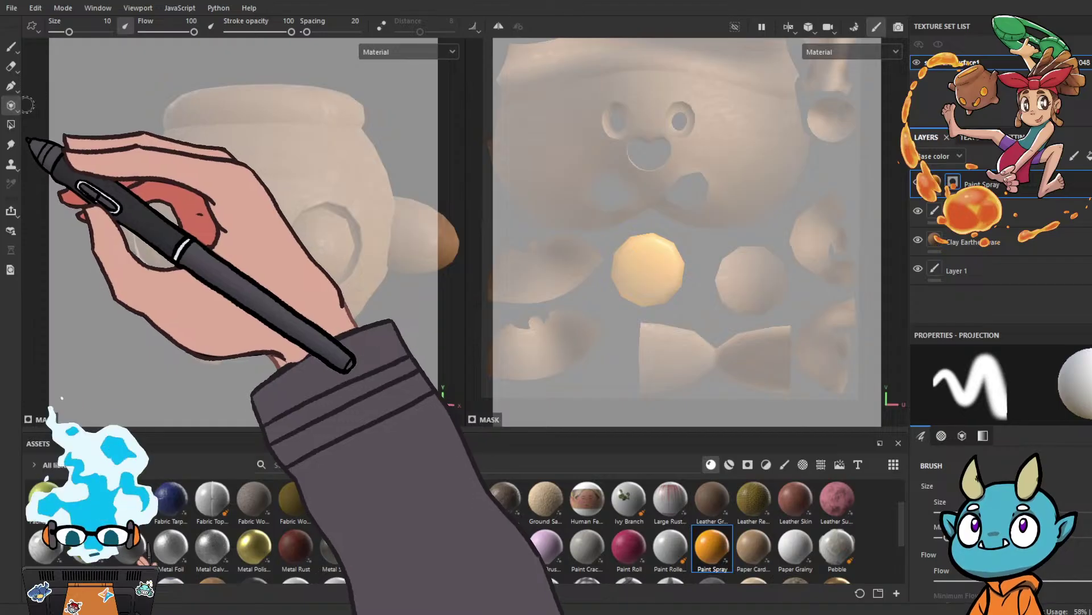
click(11, 46)
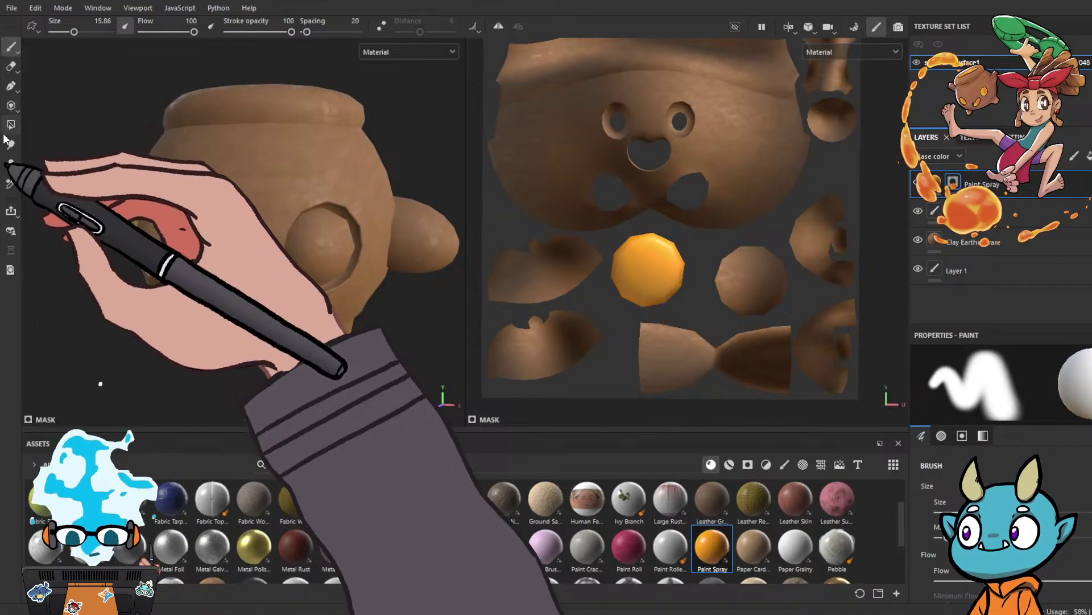
Fill all faces of the second round UV island orange on the Paint Spray mask, using Polygon Fill in quad mode.
click(12, 126)
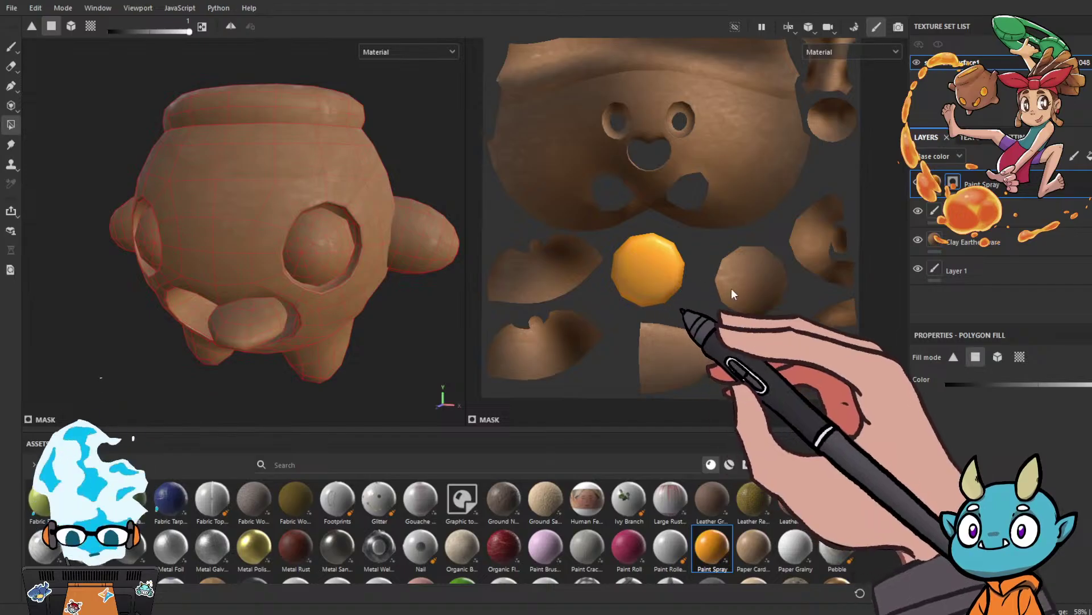
click(739, 287)
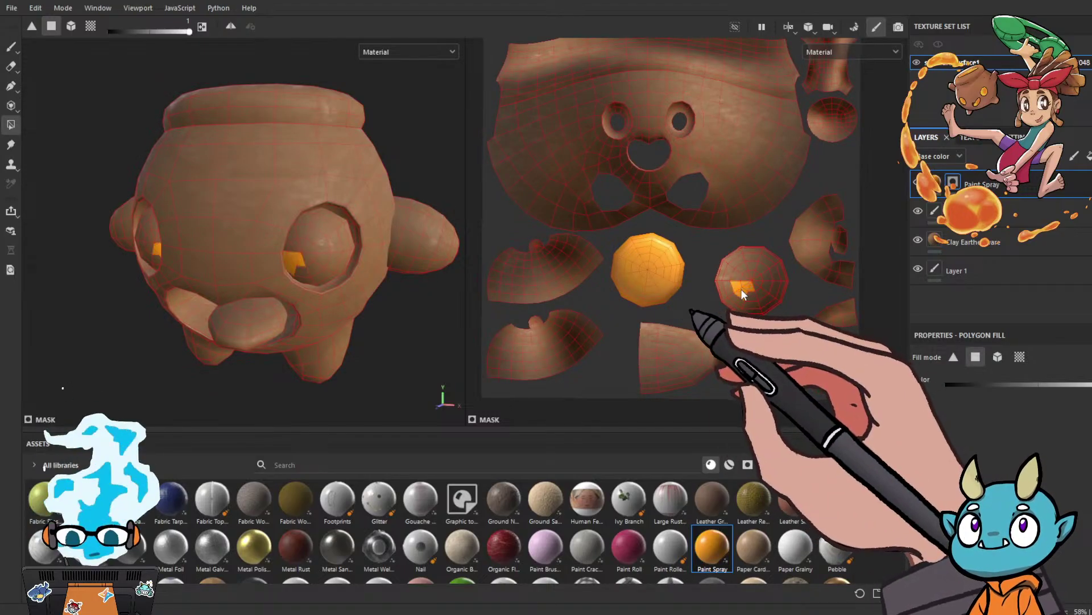
mouse_move(742, 289)
mouse_down()
mouse_move(753, 251)
mouse_move(764, 251)
mouse_move(776, 271)
mouse_move(747, 298)
mouse_move(777, 307)
mouse_up()
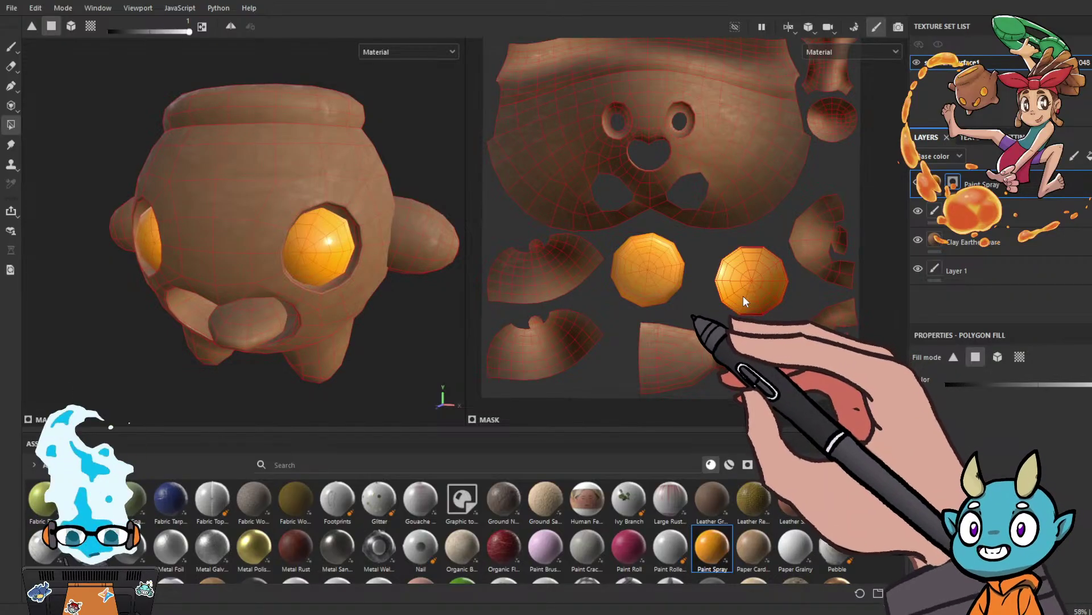
Fill both halves of the bow-tie-shaped UV island orange on the mask, and return to the Paint tool.
drag(630, 319, 708, 393)
drag(718, 333, 780, 383)
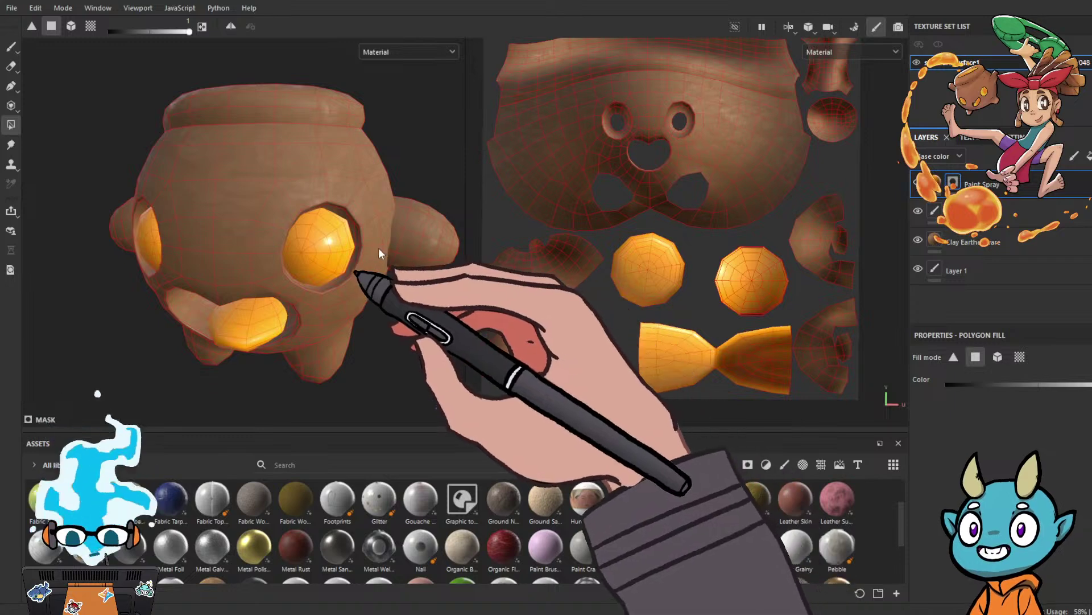
alt+drag(402, 230, 398, 255)
mouse_move(394, 269)
alt+middle_down()
mouse_move(400, 236)
mouse_move(386, 248)
alt+middle_up()
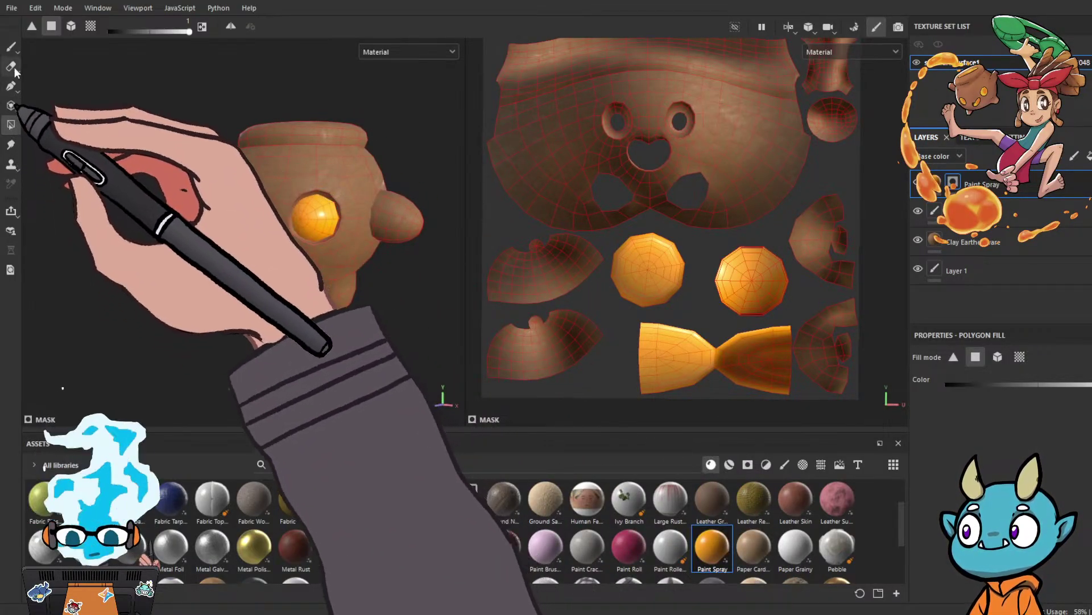
click(11, 46)
mouse_move(131, 193)
alt+mouse_down()
mouse_move(278, 235)
mouse_move(319, 225)
mouse_move(285, 215)
mouse_move(215, 260)
mouse_move(204, 293)
mouse_move(249, 304)
mouse_move(288, 297)
mouse_move(162, 231)
mouse_move(306, 261)
mouse_move(307, 282)
mouse_move(210, 275)
mouse_move(252, 287)
mouse_move(248, 274)
mouse_move(442, 256)
mouse_move(341, 317)
mouse_move(429, 264)
mouse_move(337, 261)
mouse_move(344, 292)
mouse_move(375, 302)
mouse_move(378, 288)
mouse_move(360, 292)
mouse_move(377, 263)
alt+mouse_up()
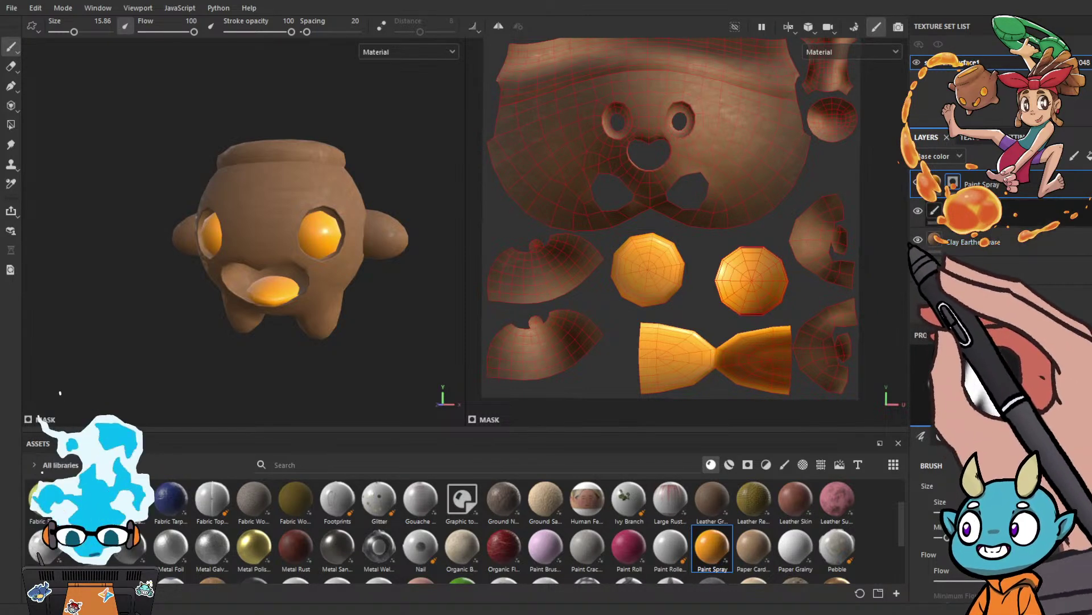
Duplicate the Clay Earthenware fill layer and add a mask to the copy.
click(996, 239)
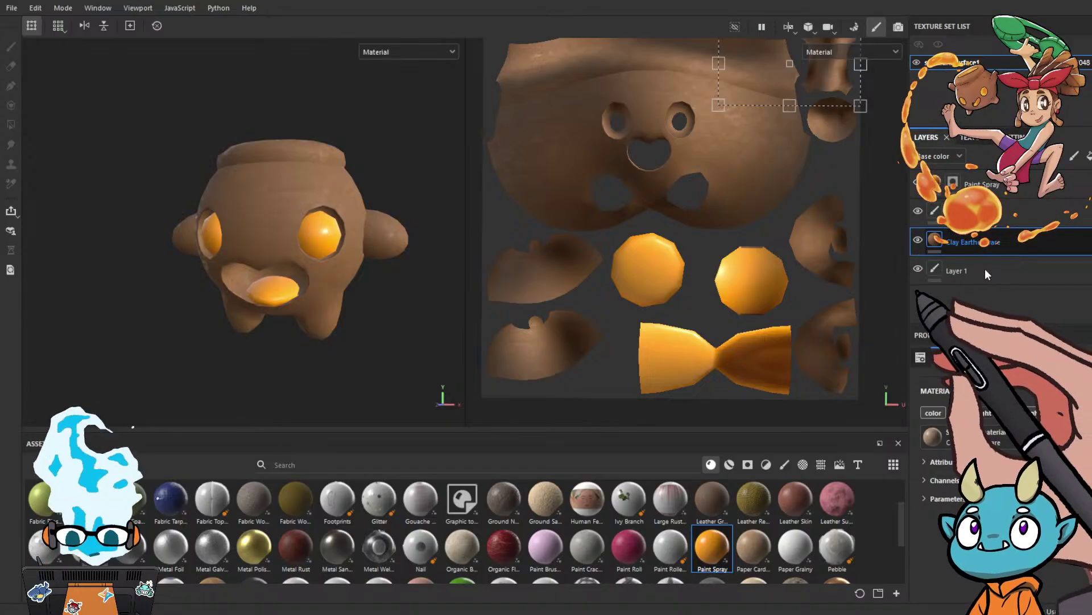
key(ctrl+d)
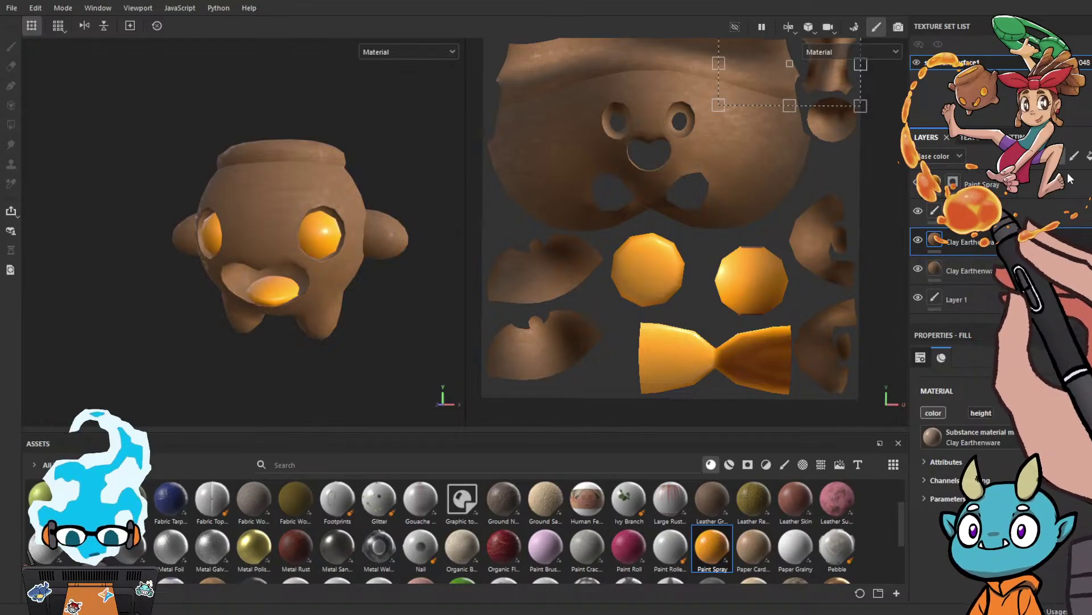
click(1070, 193)
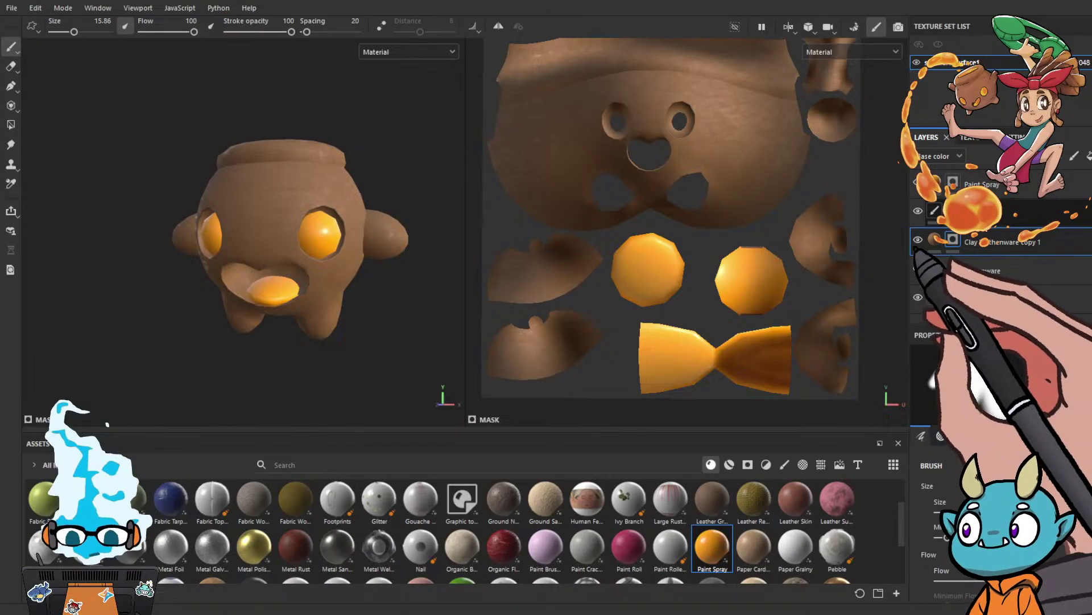
Delete the unused paint layer between the Paint Spray layer and the Clay Earthenware copy.
click(996, 213)
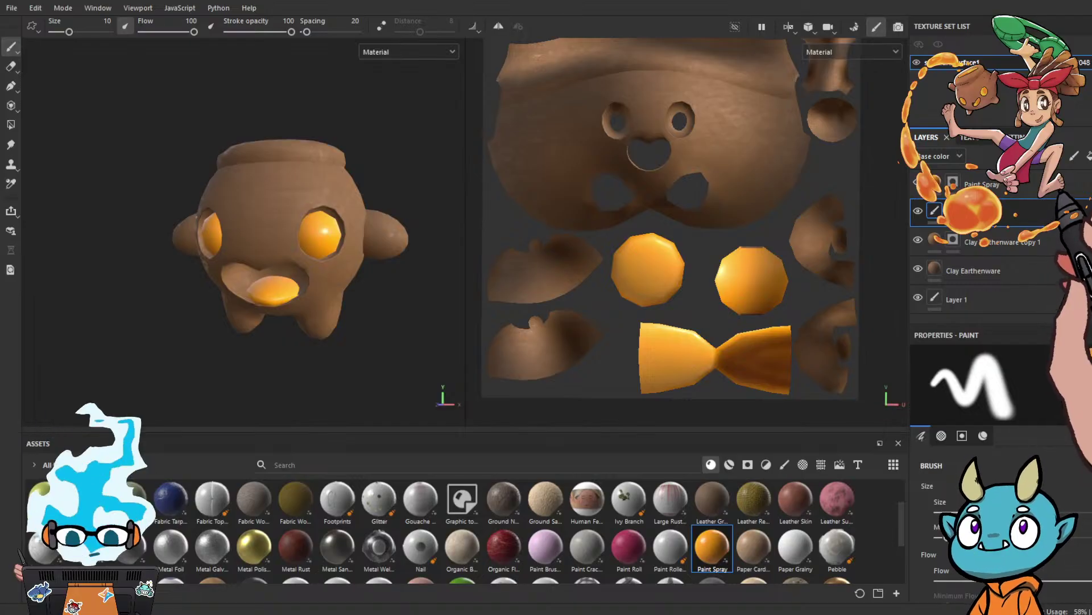
key(Delete)
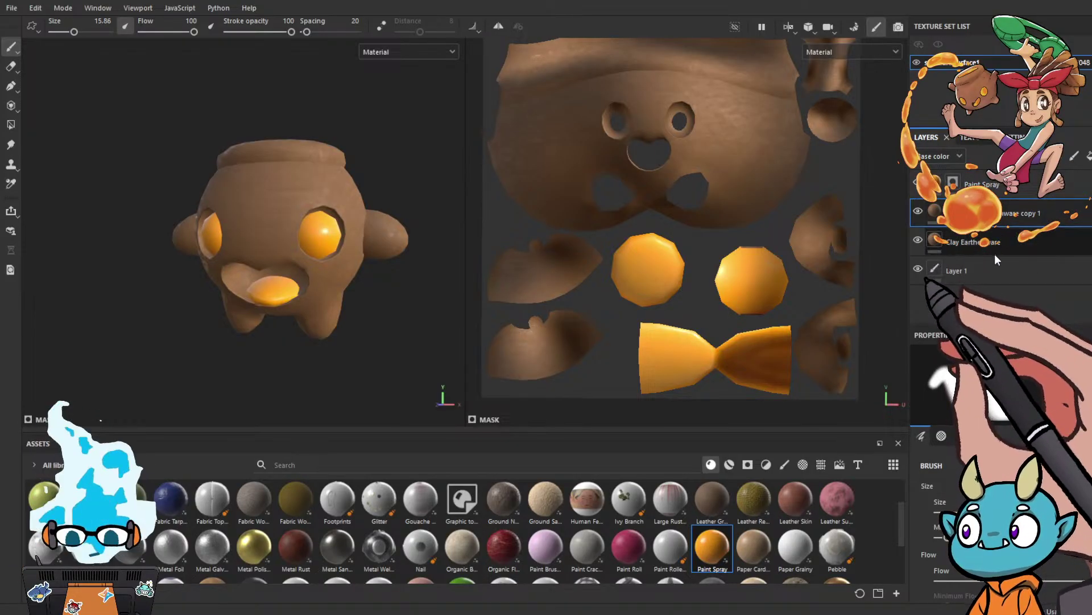
Look through the brush settings and the Clay Earthenware copy's material attributes, channels mapping and clay parameters.
scroll(1006, 467, down, 3)
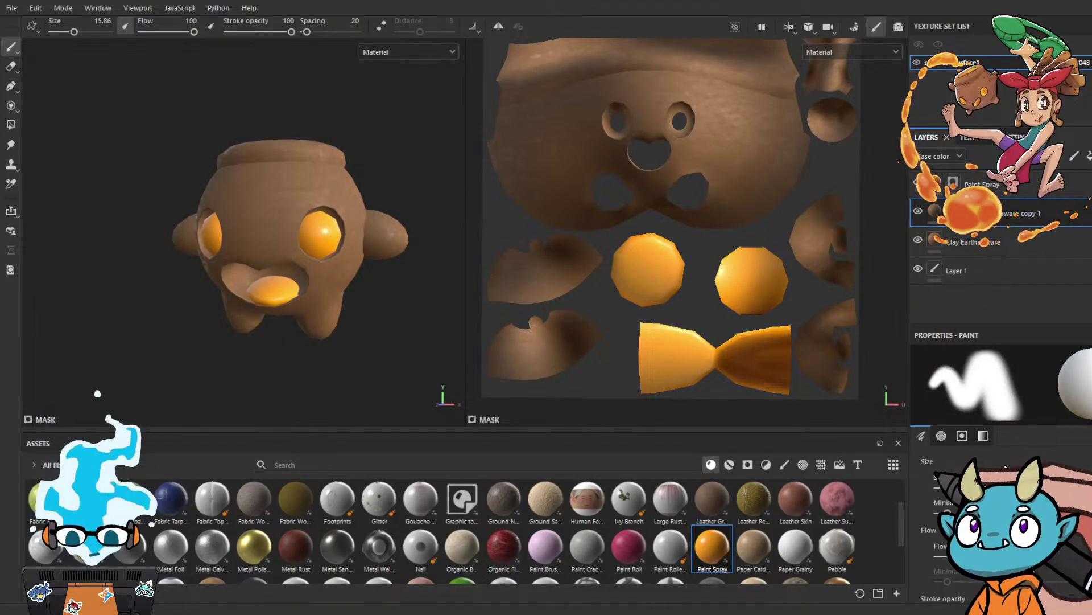
scroll(1005, 467, up, 3)
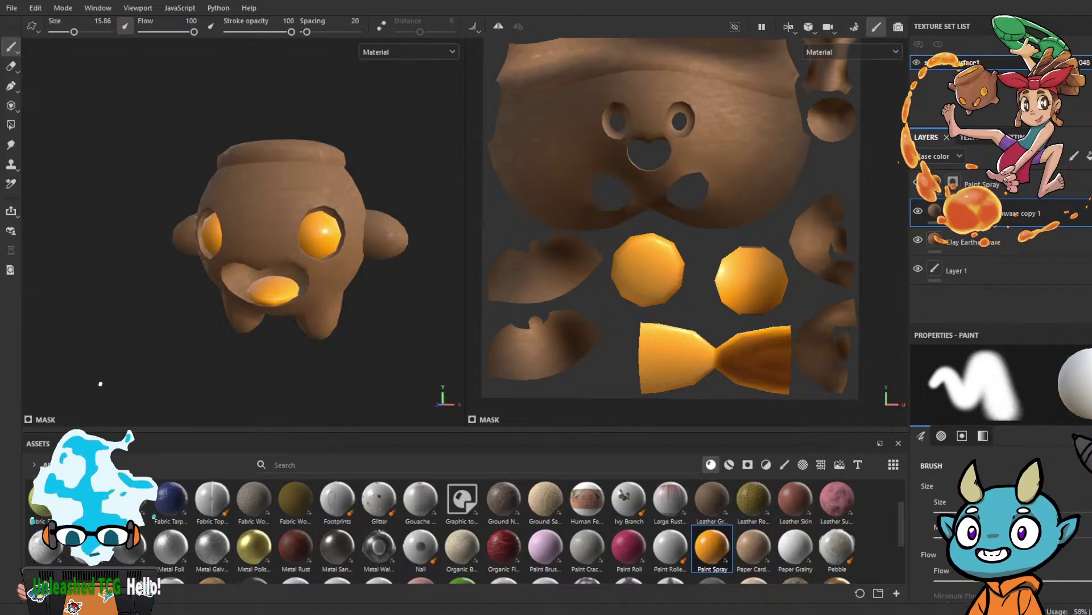
scroll(1001, 529, down, 10)
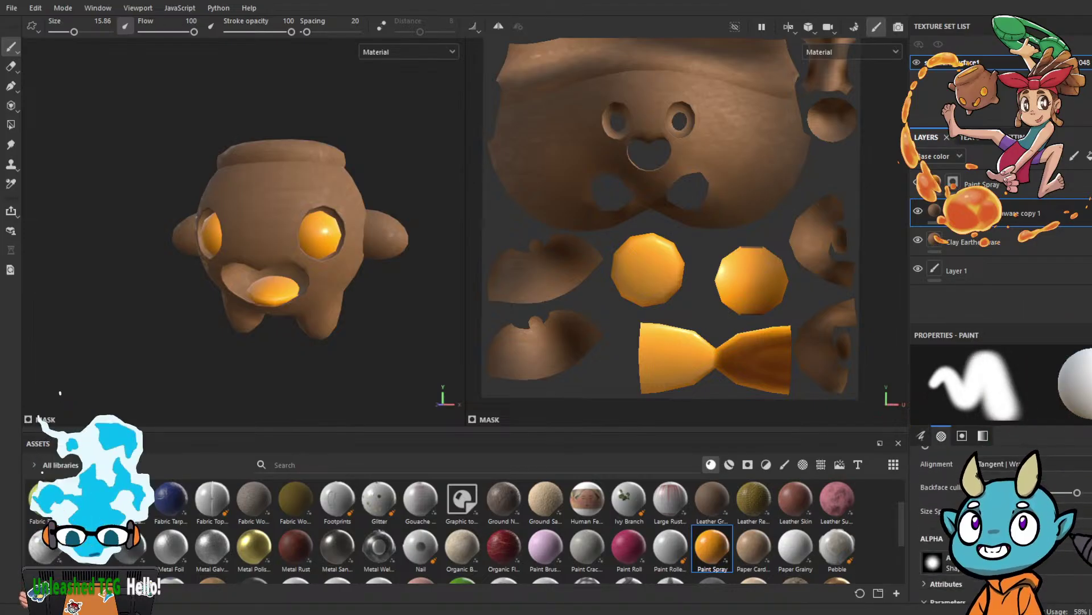
scroll(1002, 512, up, 10)
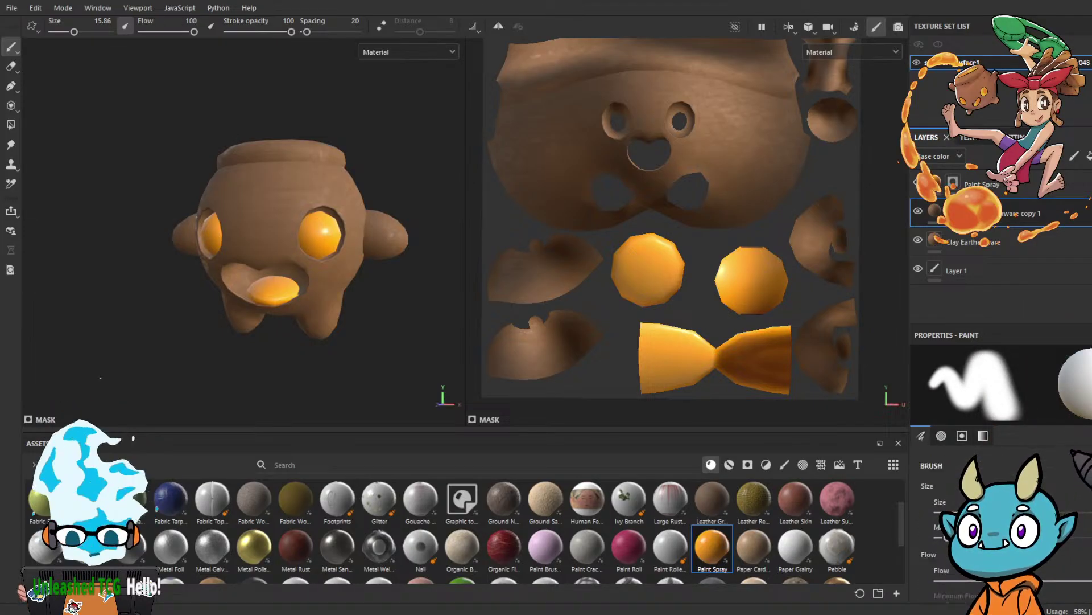
click(935, 210)
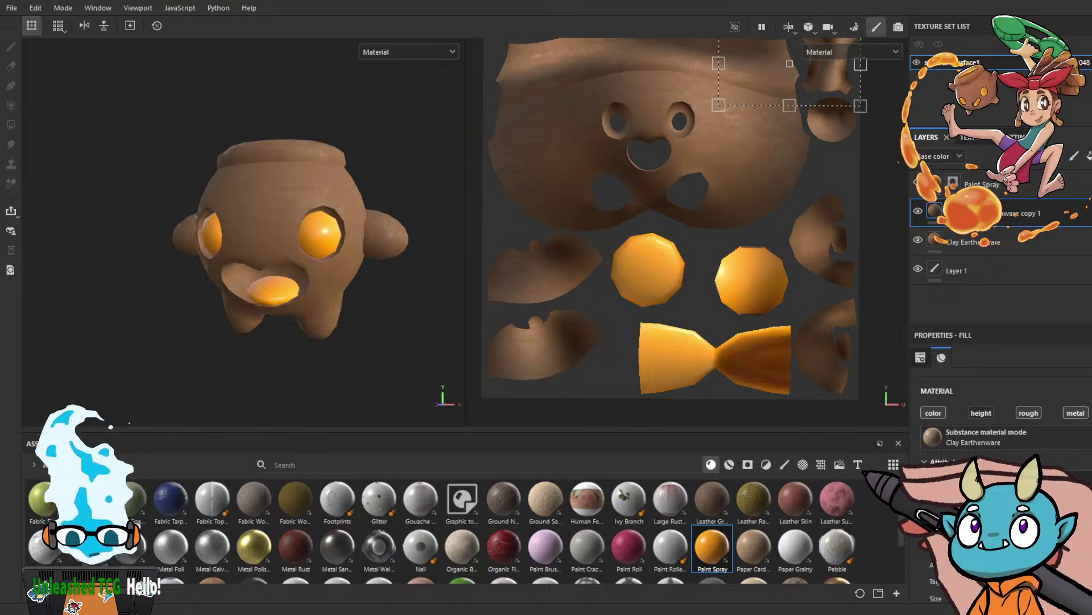
scroll(1001, 484, down, 2)
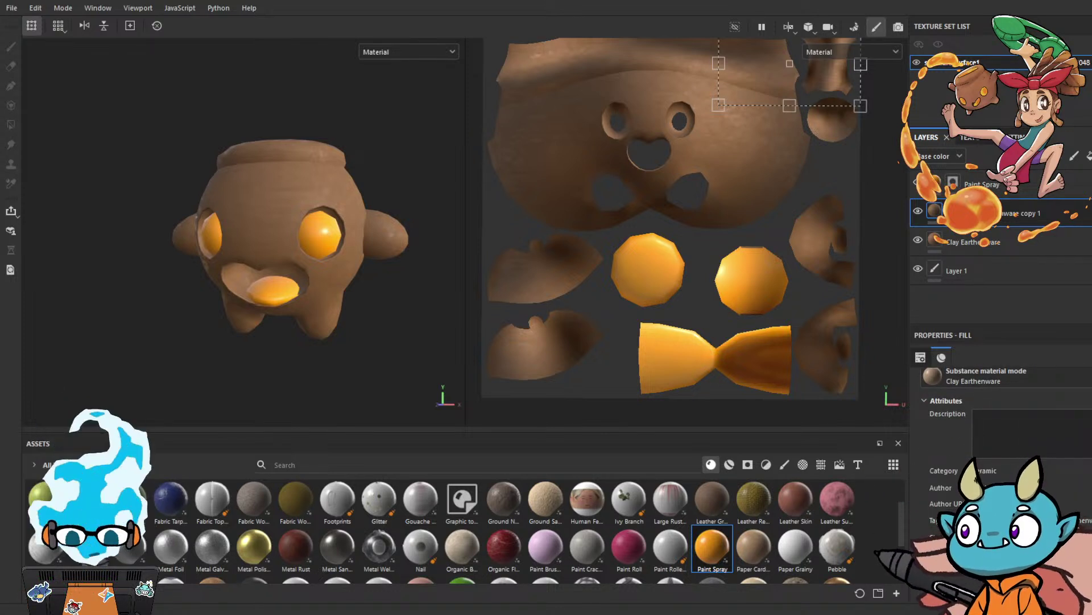
scroll(1002, 484, down, 4)
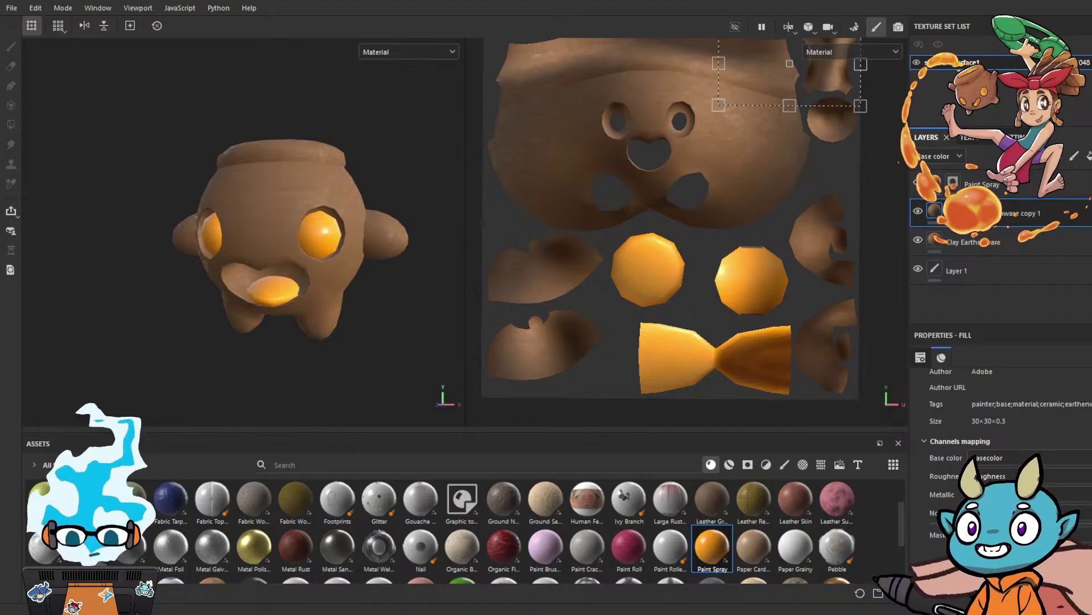
scroll(1080, 454, down, 6)
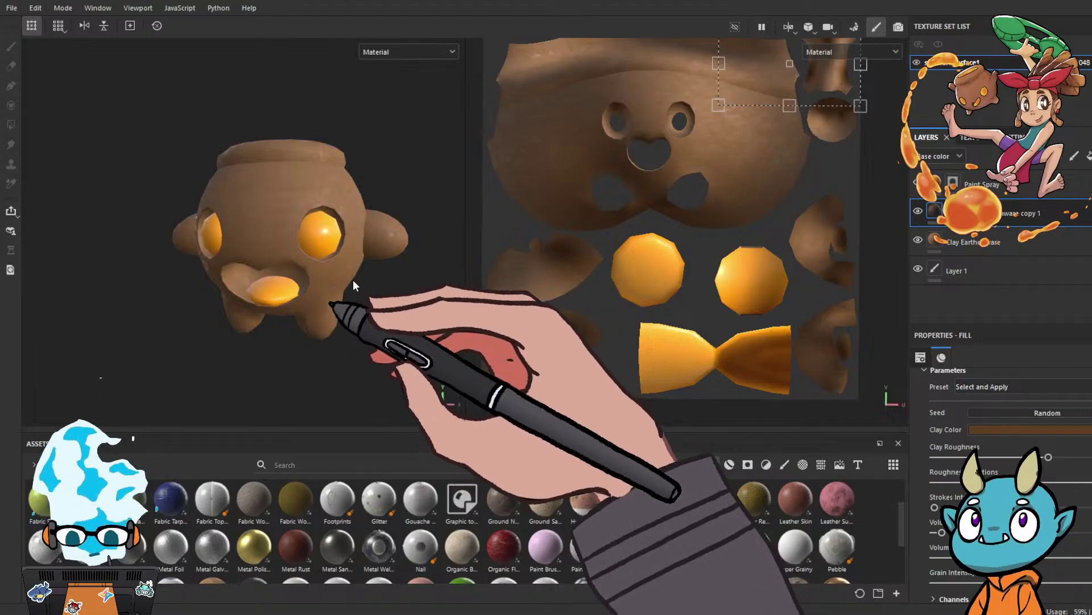
click(384, 335)
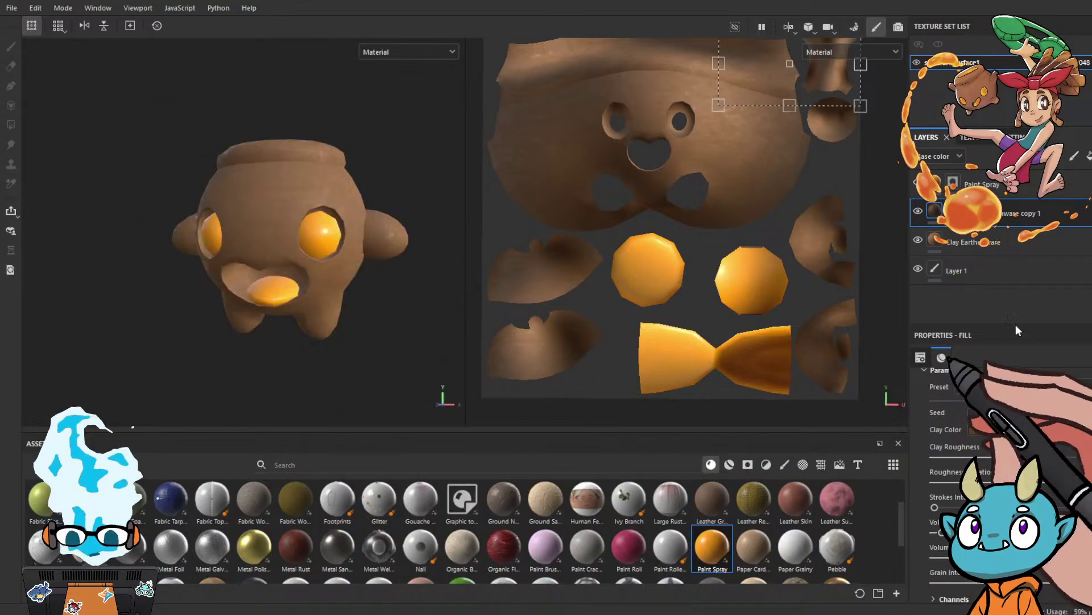
Select the Clay Earthenware copy's mask and examine the eyes, mouth and pot opening from several angles.
click(953, 210)
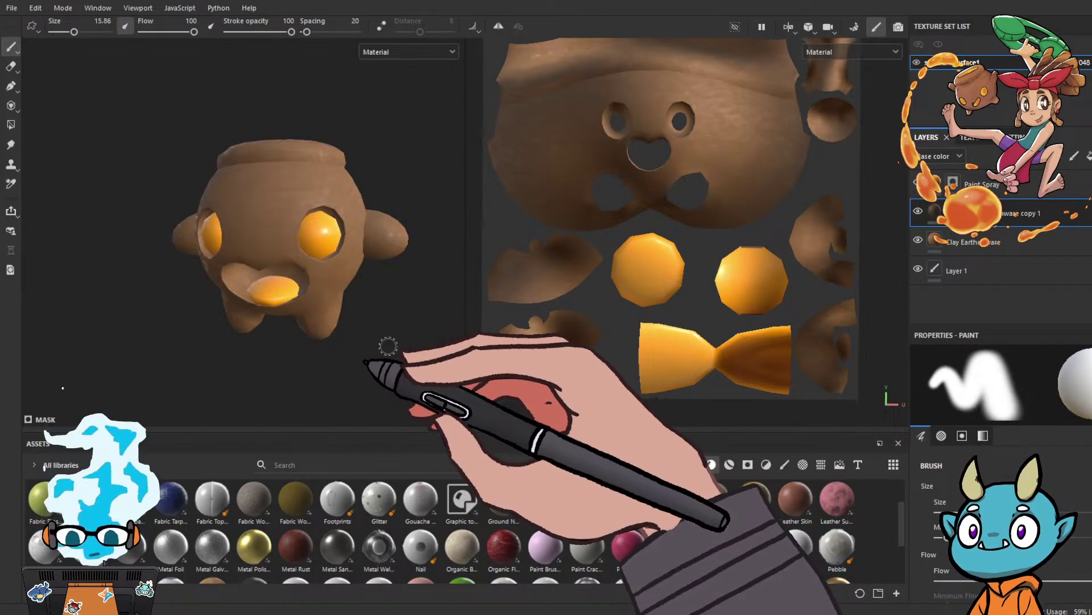
alt+drag(375, 336, 426, 331)
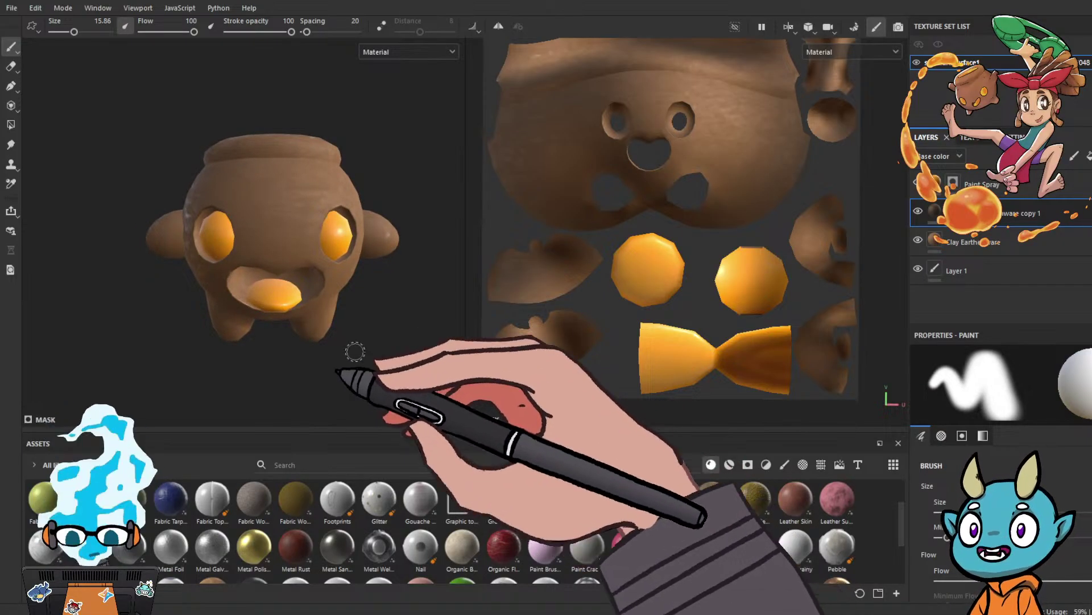
alt+middle_drag(333, 365, 385, 349)
scroll(370, 380, up, 5)
alt+drag(386, 348, 400, 352)
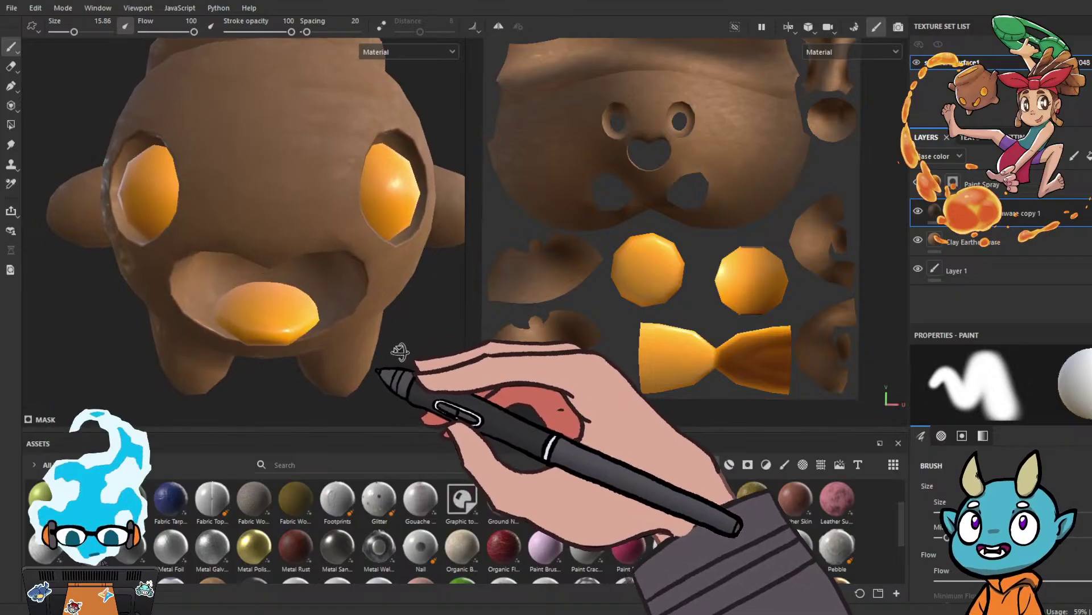
scroll(370, 347, down, 3)
alt+drag(335, 341, 375, 369)
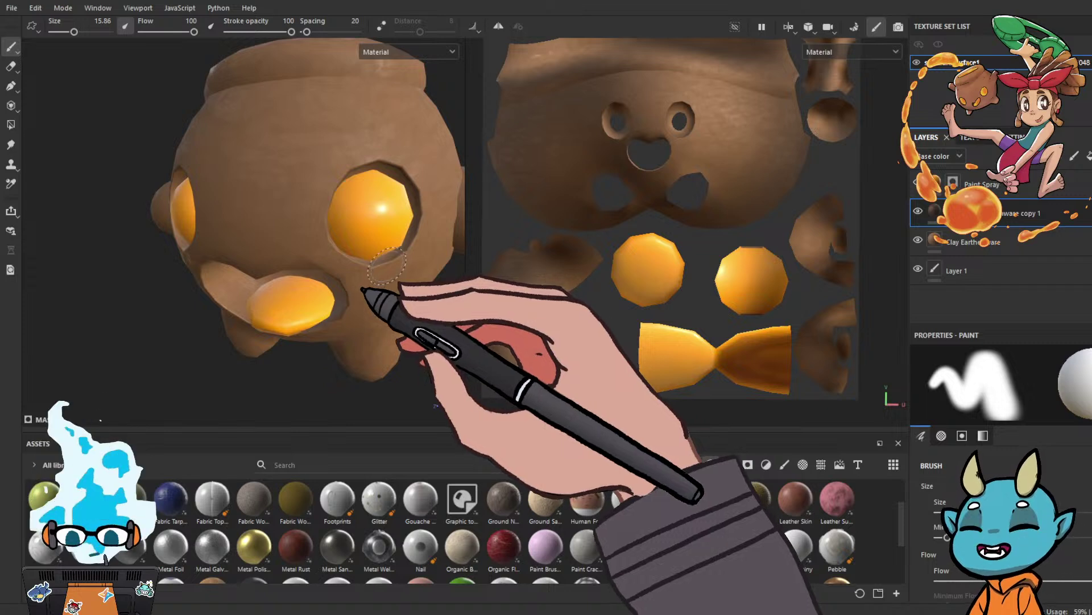
alt+drag(379, 250, 317, 345)
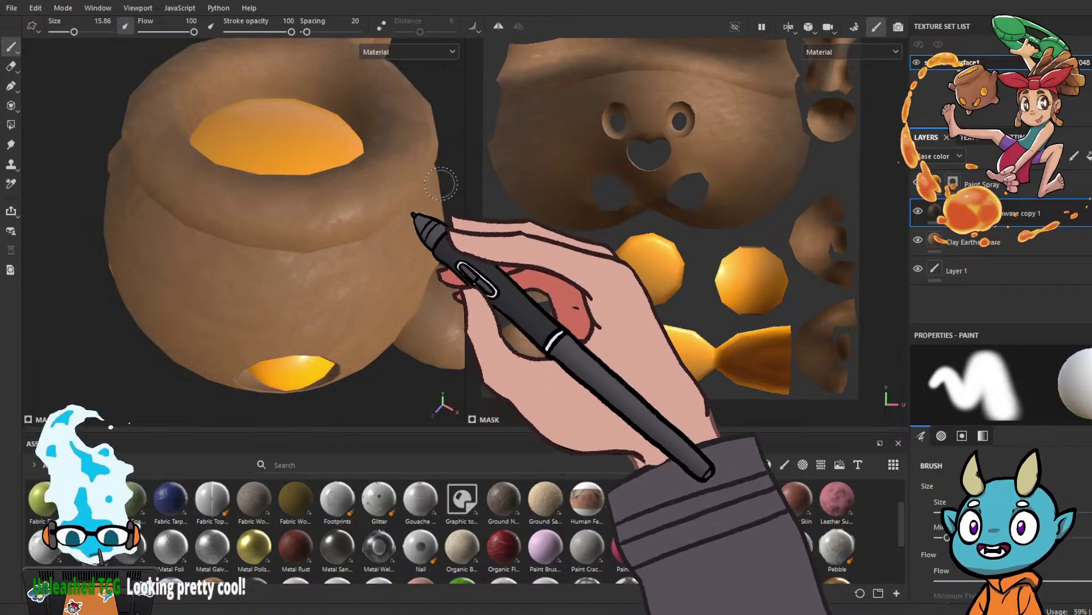
Lower the mask brush's stroke opacity to 28 and its spacing to 5.
mouse_move(444, 178)
alt+mouse_down()
mouse_move(426, 110)
mouse_move(391, 110)
mouse_move(379, 165)
mouse_move(317, 245)
mouse_move(429, 183)
mouse_move(330, 214)
mouse_move(360, 205)
alt+mouse_up()
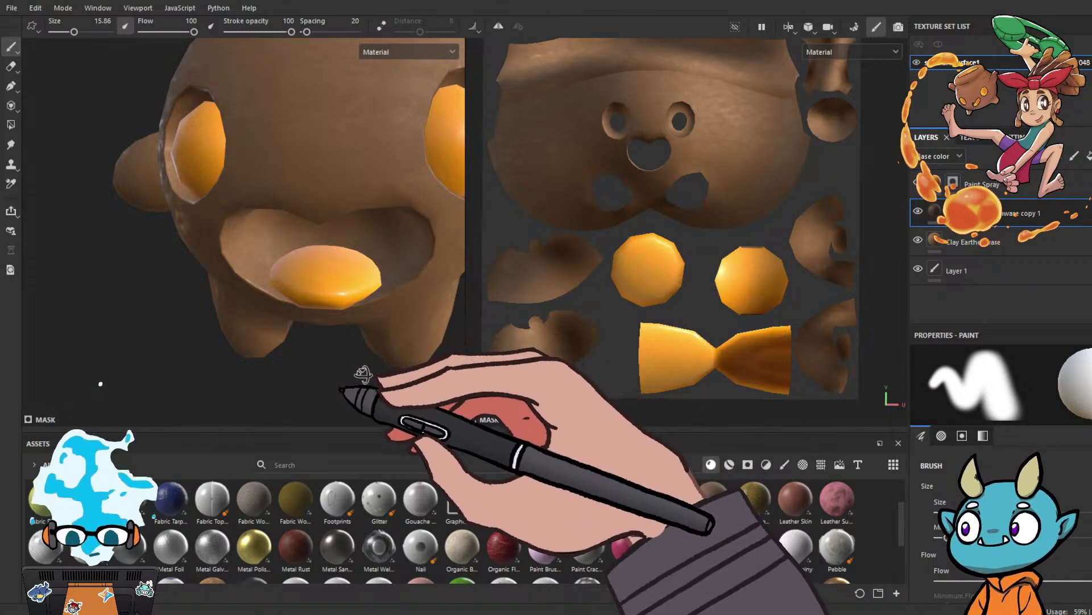
mouse_move(380, 367)
alt+mouse_down()
mouse_move(302, 290)
mouse_move(293, 321)
alt+mouse_up()
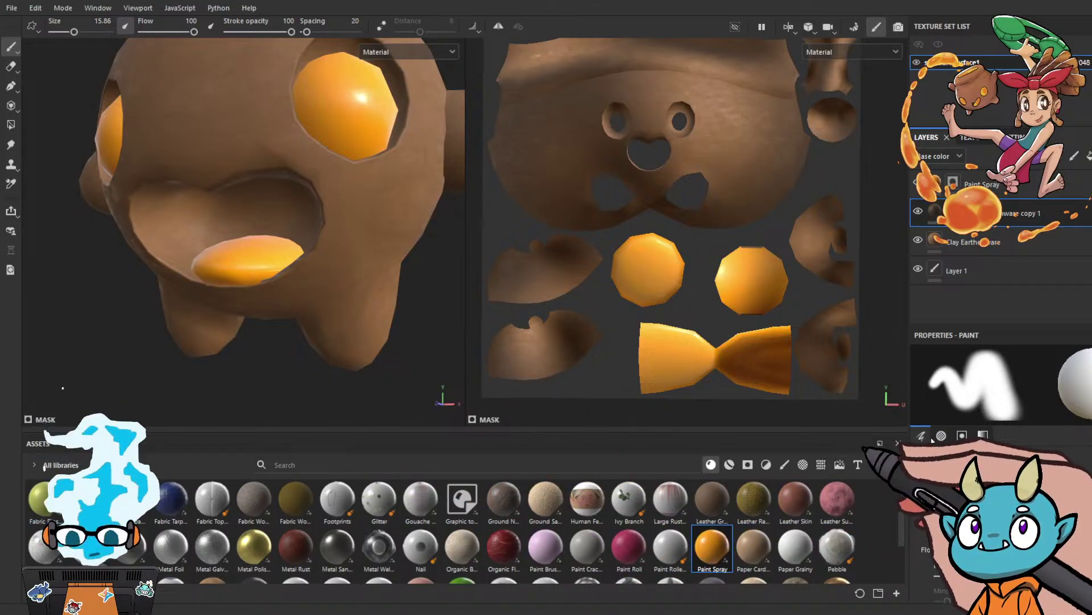
scroll(989, 510, down, 1)
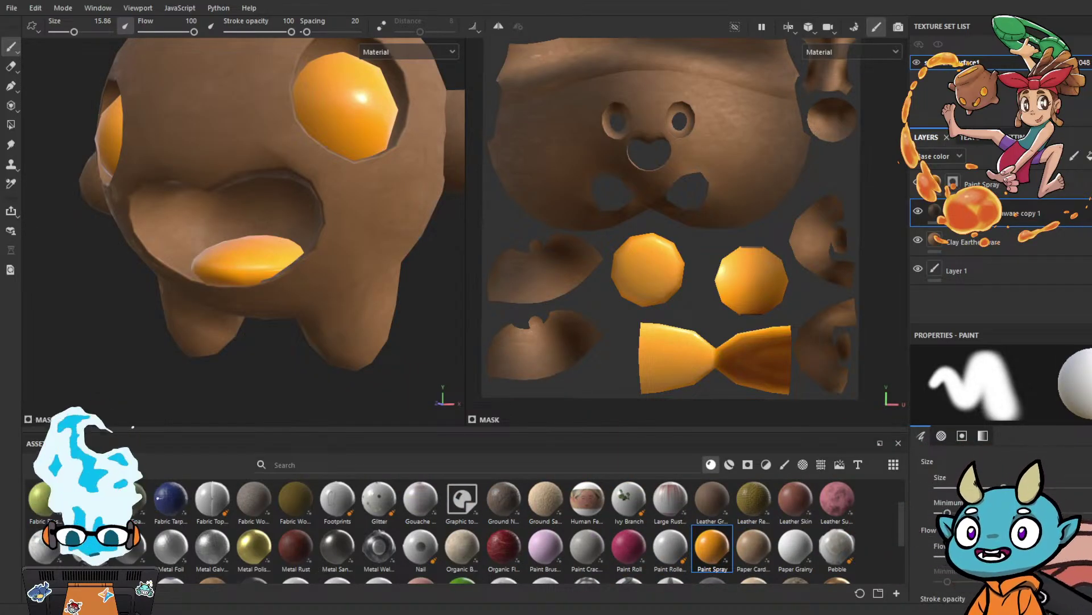
scroll(989, 509, down, 3)
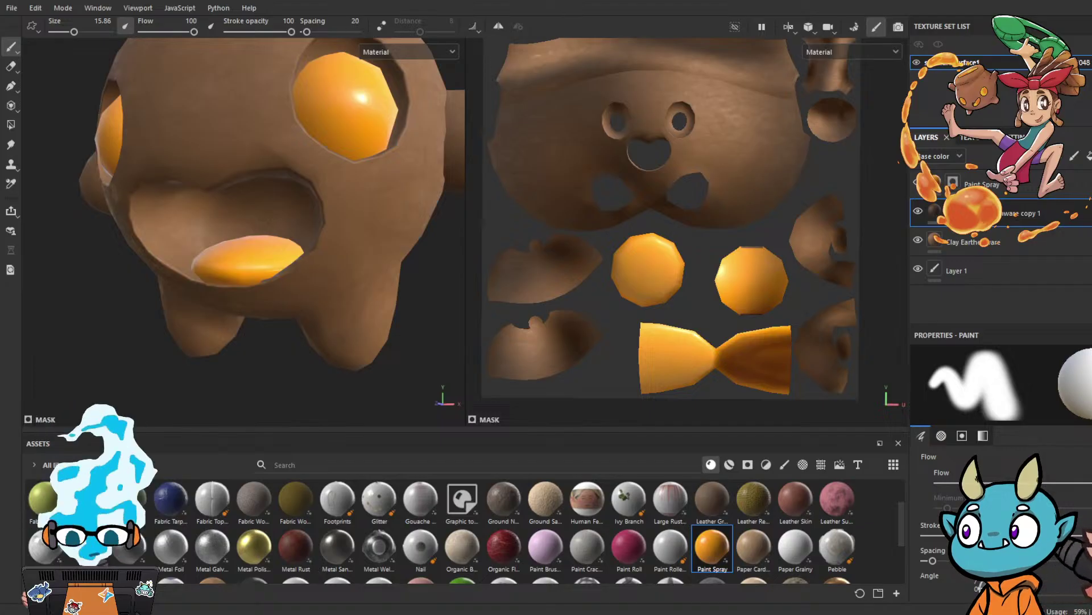
drag(1090, 535, 1016, 535)
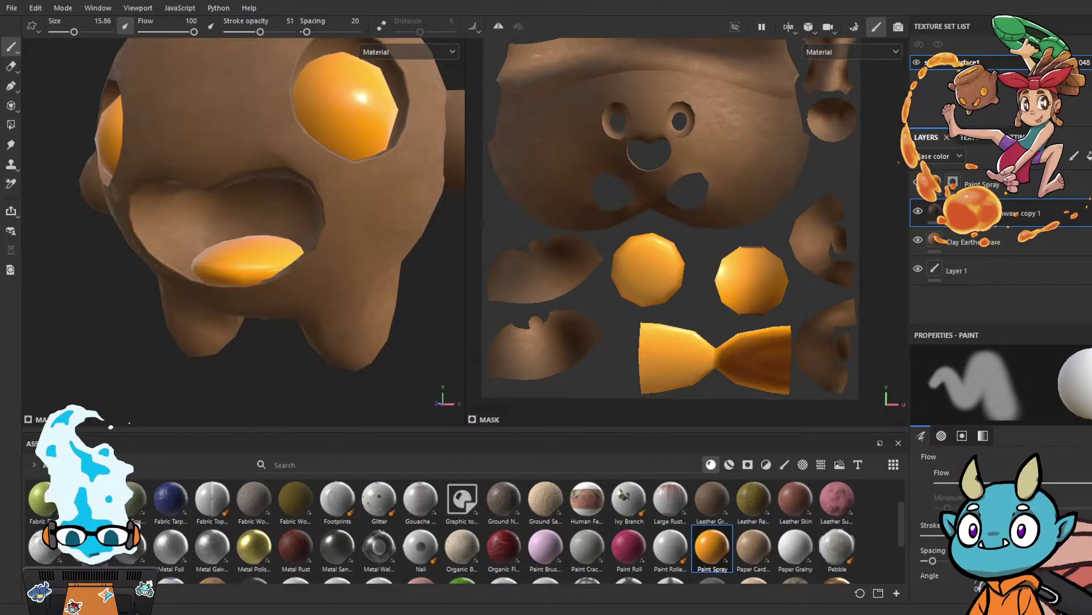
scroll(989, 510, up, 1)
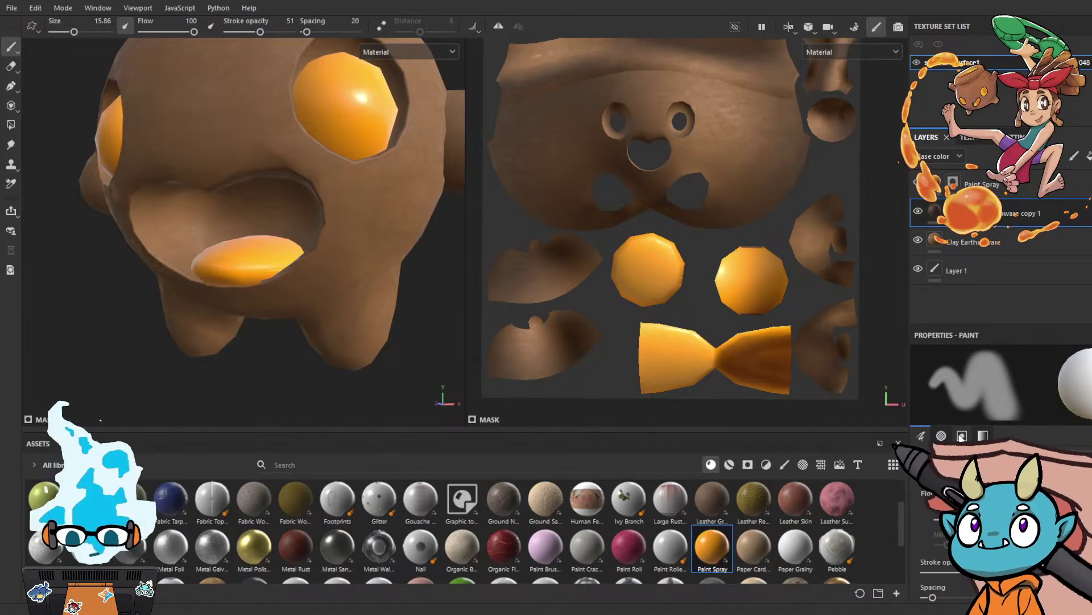
click(962, 436)
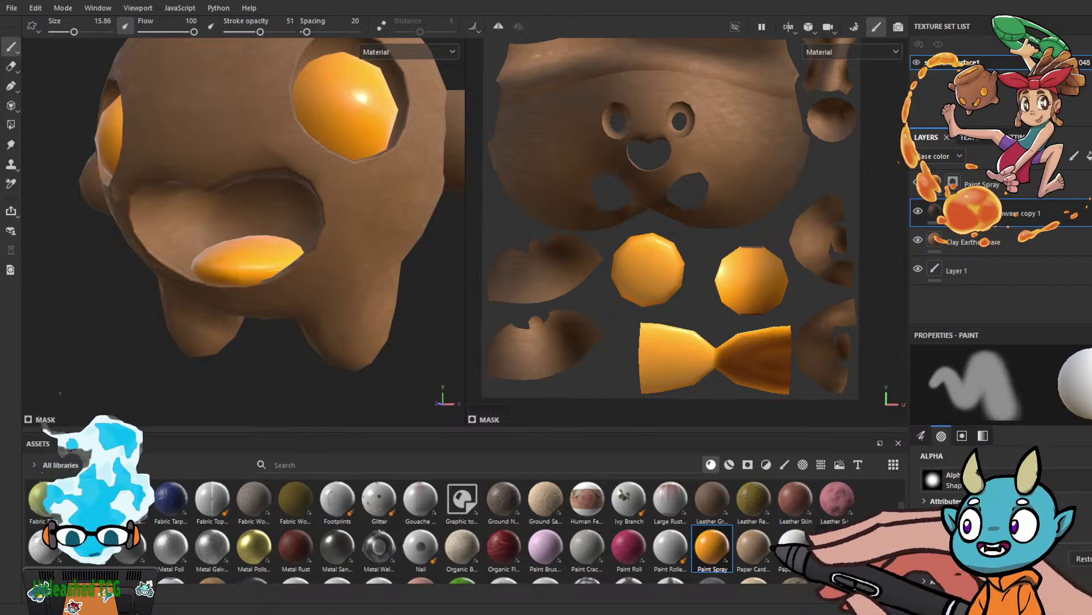
scroll(1001, 519, up, 7)
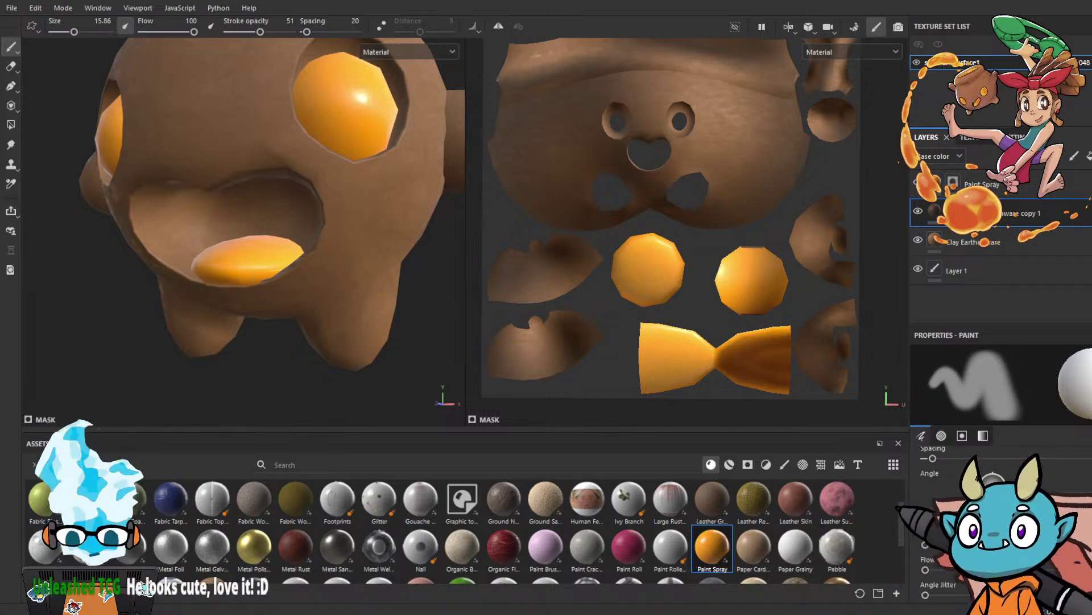
scroll(1001, 519, up, 2)
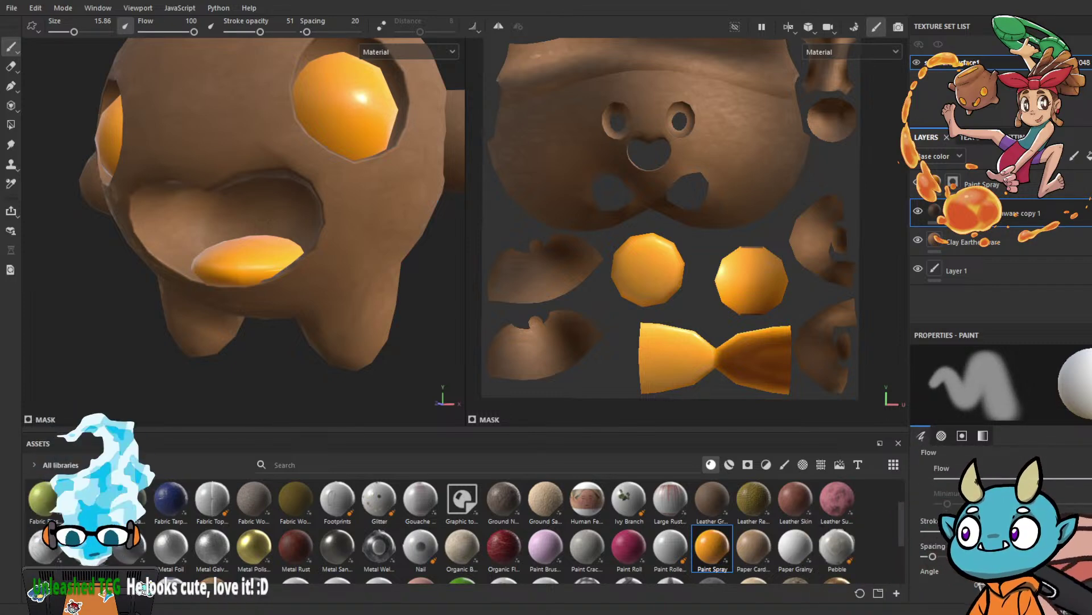
mouse_move(1036, 531)
mouse_down()
mouse_move(984, 531)
mouse_move(976, 556)
mouse_move(925, 556)
mouse_up()
scroll(990, 546, down, 1)
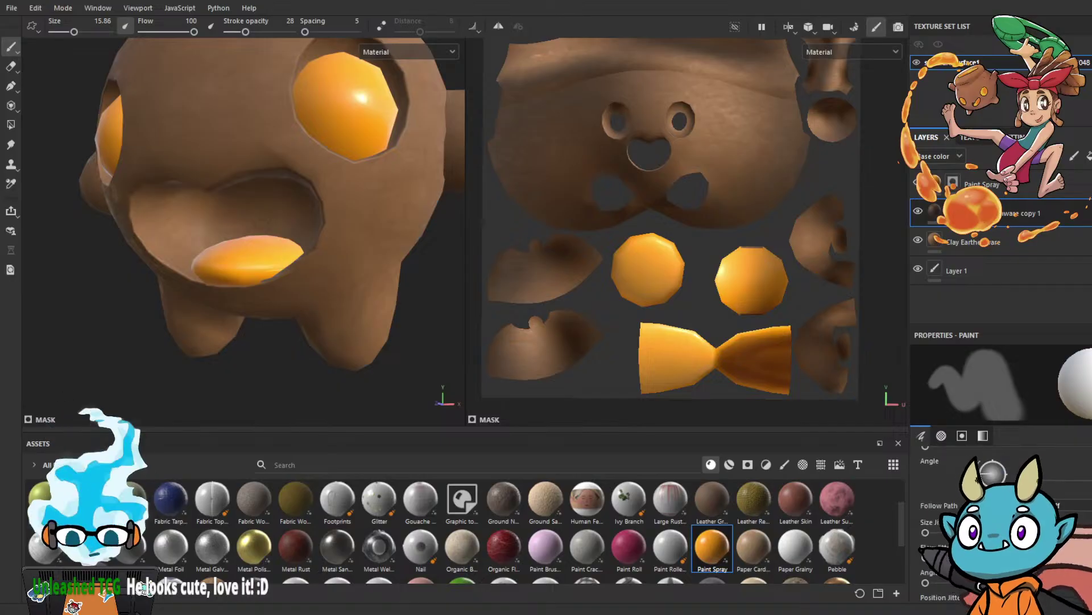
mouse_move(925, 532)
mouse_down()
mouse_move(1004, 532)
mouse_move(925, 532)
mouse_up()
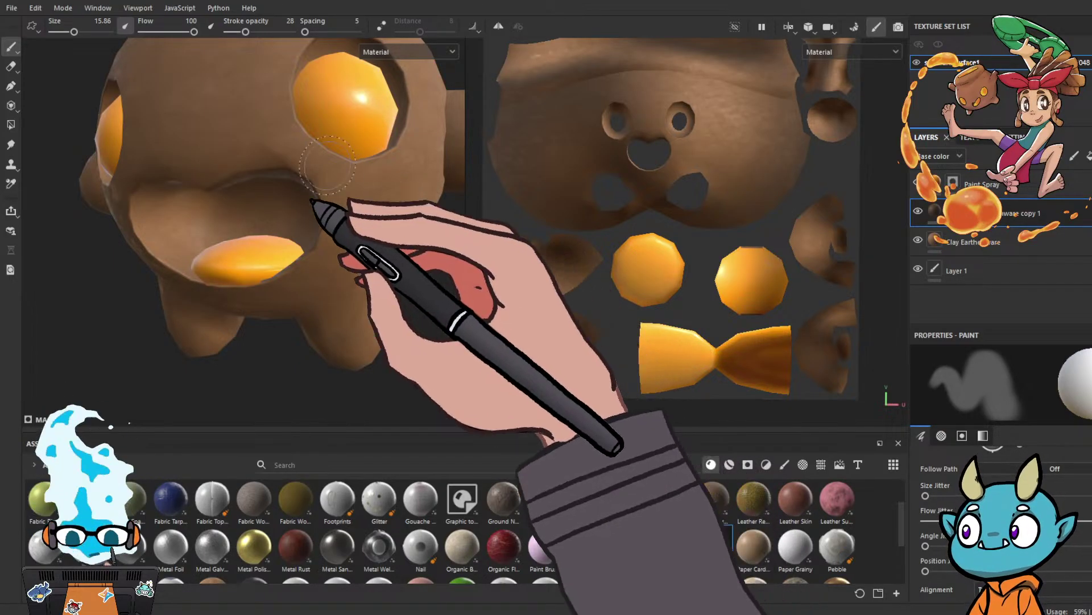
Examine the pot's rim, eyes, mouth, arms, legs and underside from several angles.
alt+drag(364, 179, 351, 321)
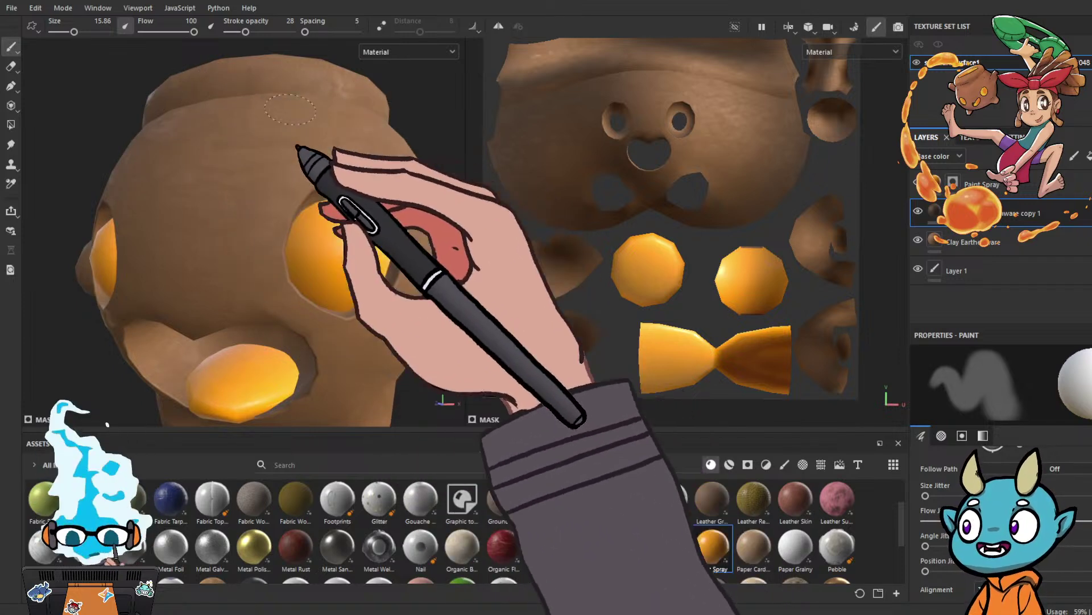
alt+drag(385, 112, 378, 178)
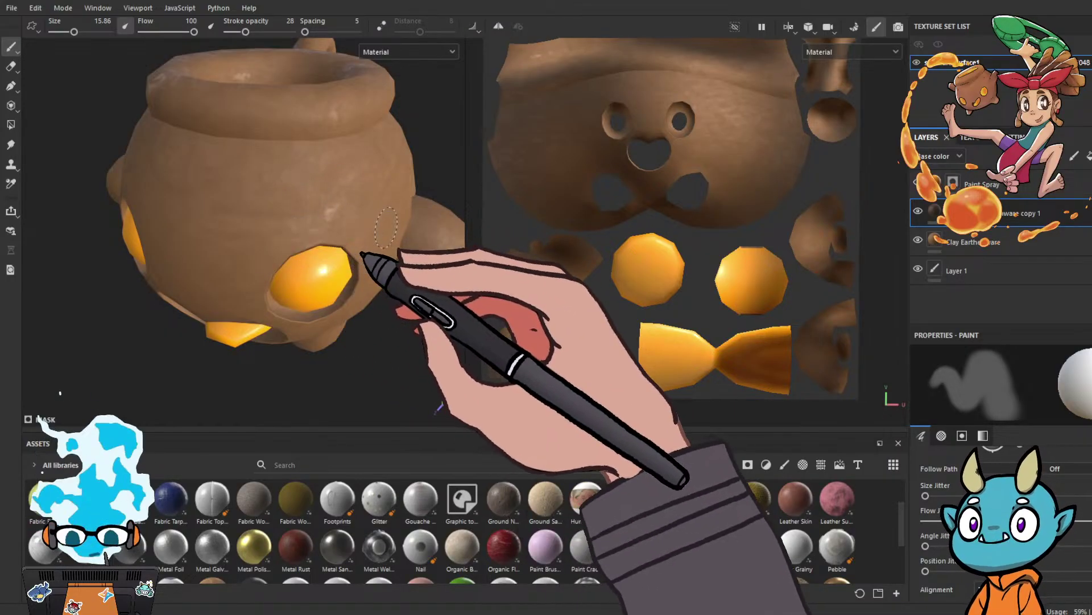
alt+drag(383, 253, 392, 199)
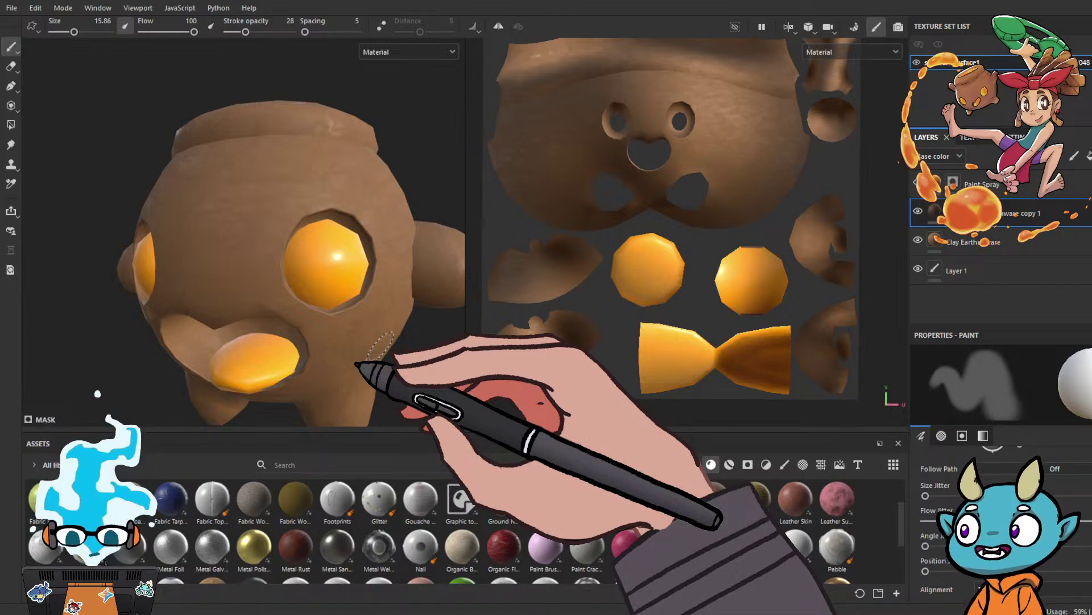
mouse_move(380, 346)
alt+mouse_down()
mouse_move(455, 287)
mouse_move(396, 267)
mouse_move(381, 305)
mouse_move(331, 296)
alt+mouse_up()
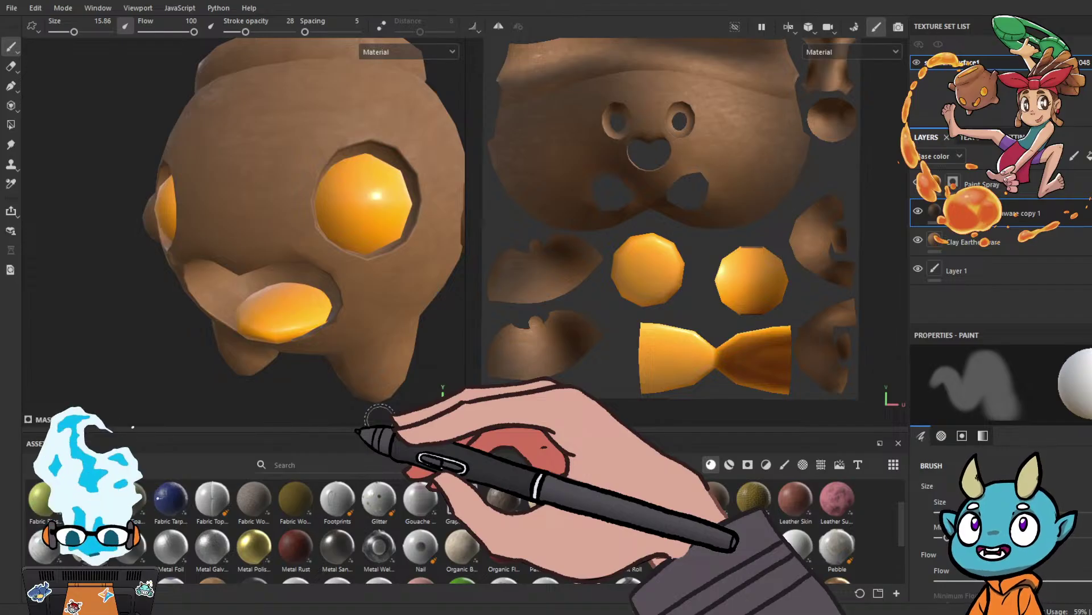
mouse_move(441, 341)
alt+mouse_down()
mouse_move(446, 313)
mouse_move(426, 341)
mouse_move(470, 281)
mouse_move(427, 282)
mouse_move(419, 211)
mouse_move(420, 242)
alt+mouse_up()
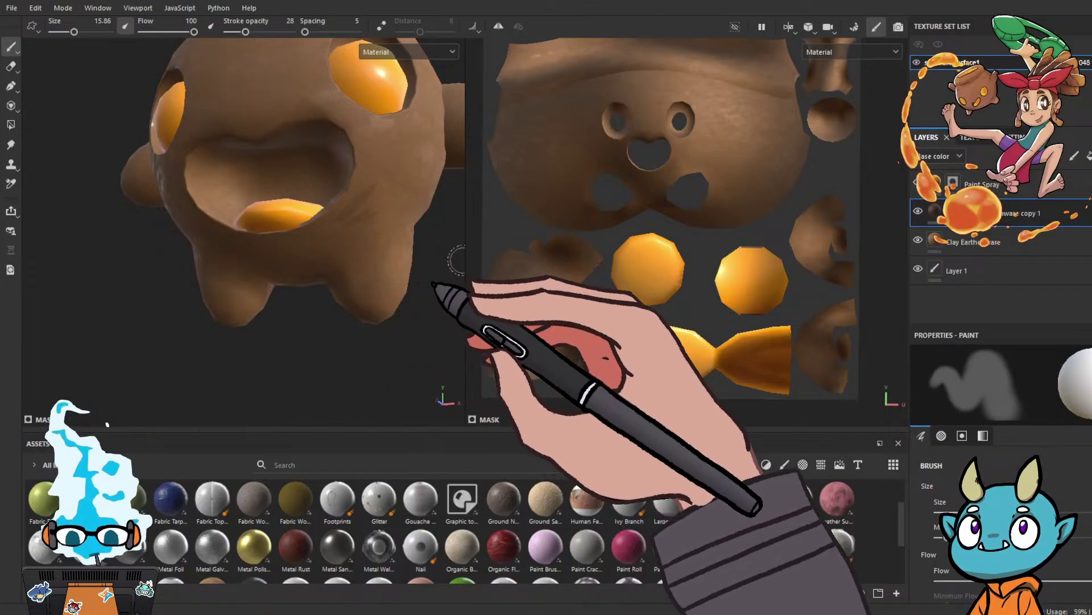
alt+drag(418, 263, 365, 287)
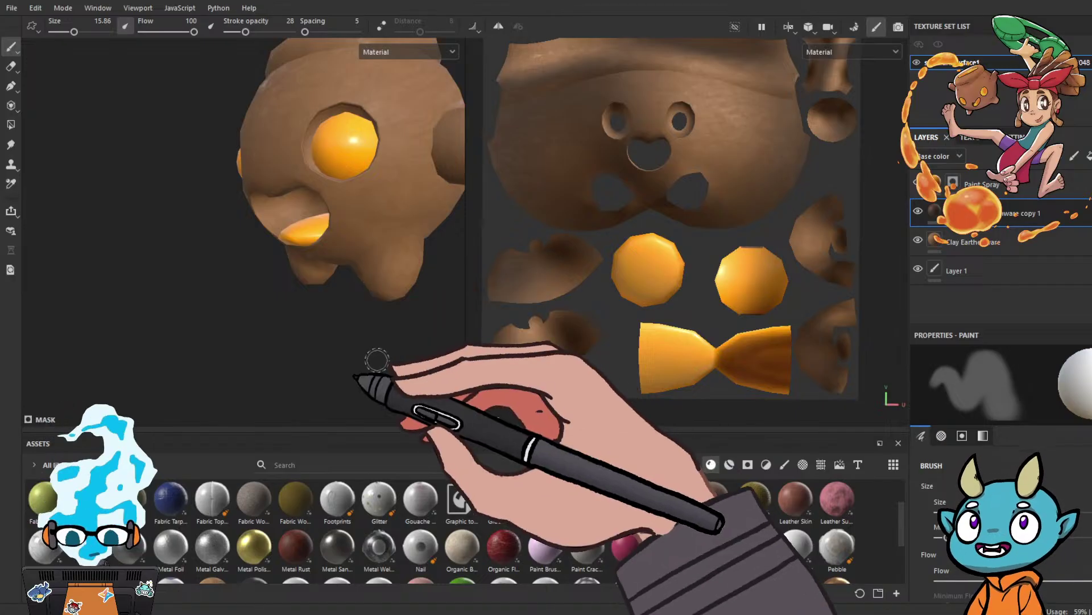
alt+drag(376, 286, 394, 282)
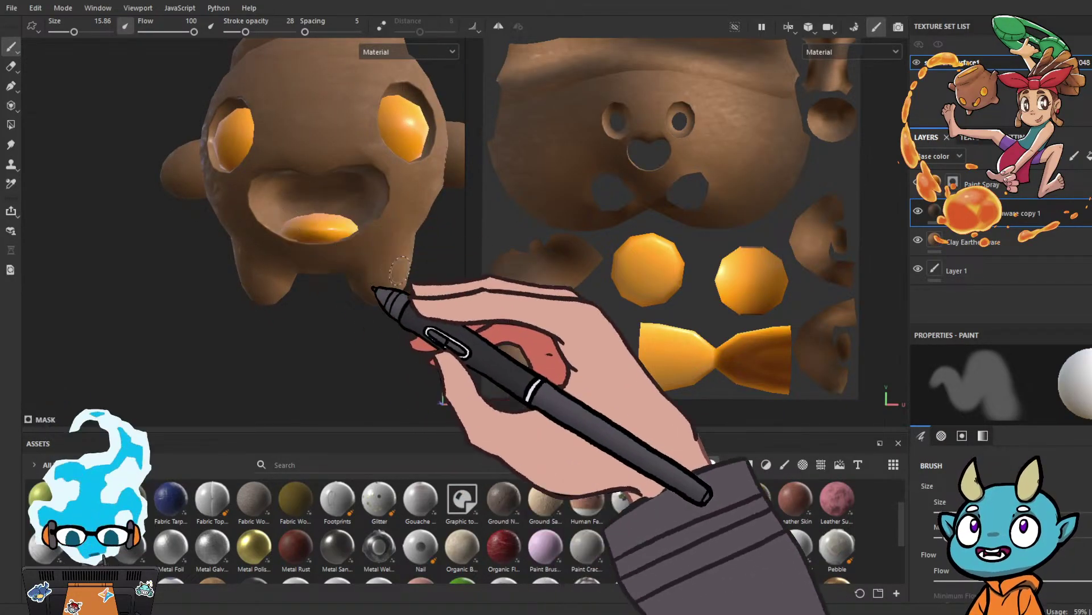
alt+drag(392, 279, 367, 339)
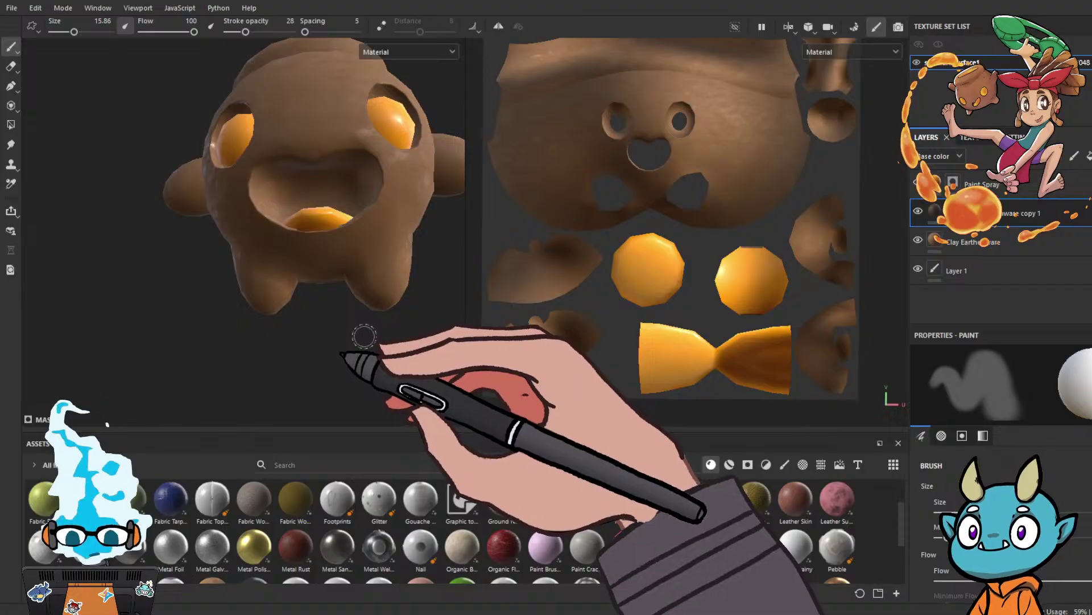
alt+drag(386, 302, 393, 376)
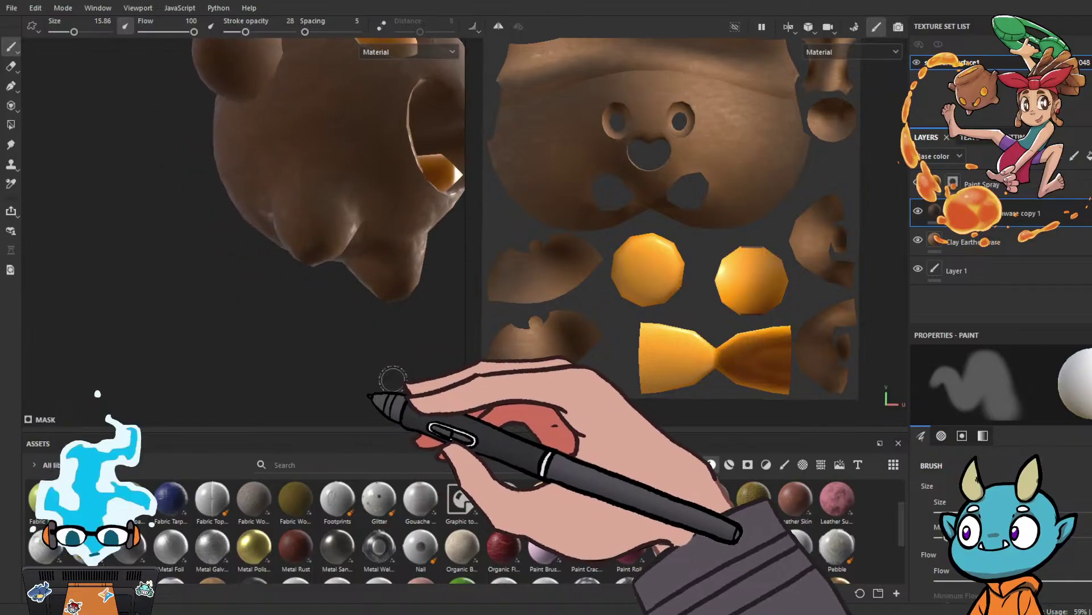
alt+drag(330, 273, 382, 300)
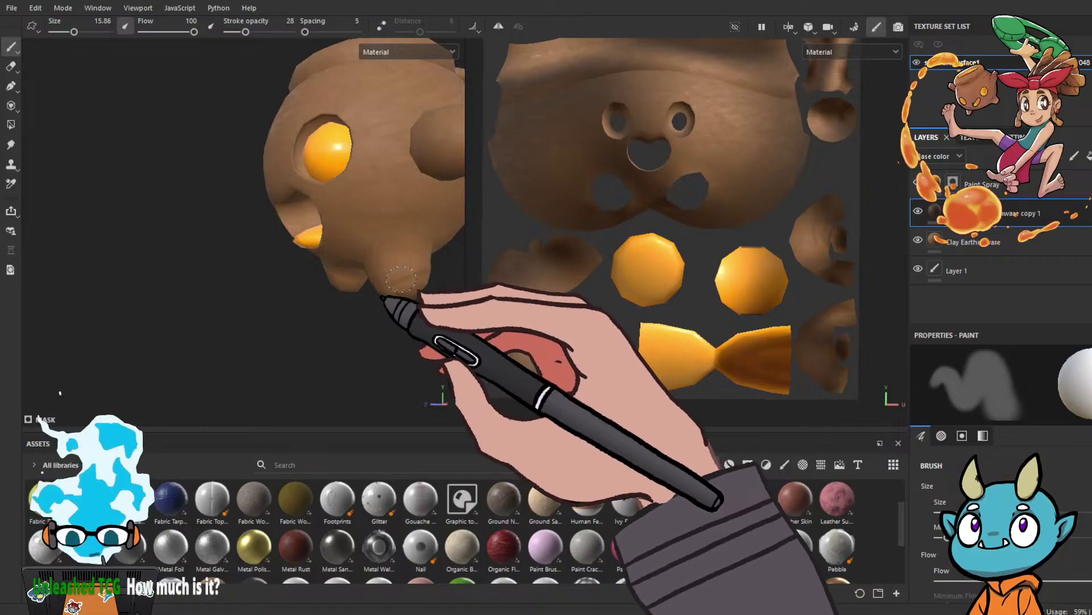
alt+drag(370, 342, 437, 310)
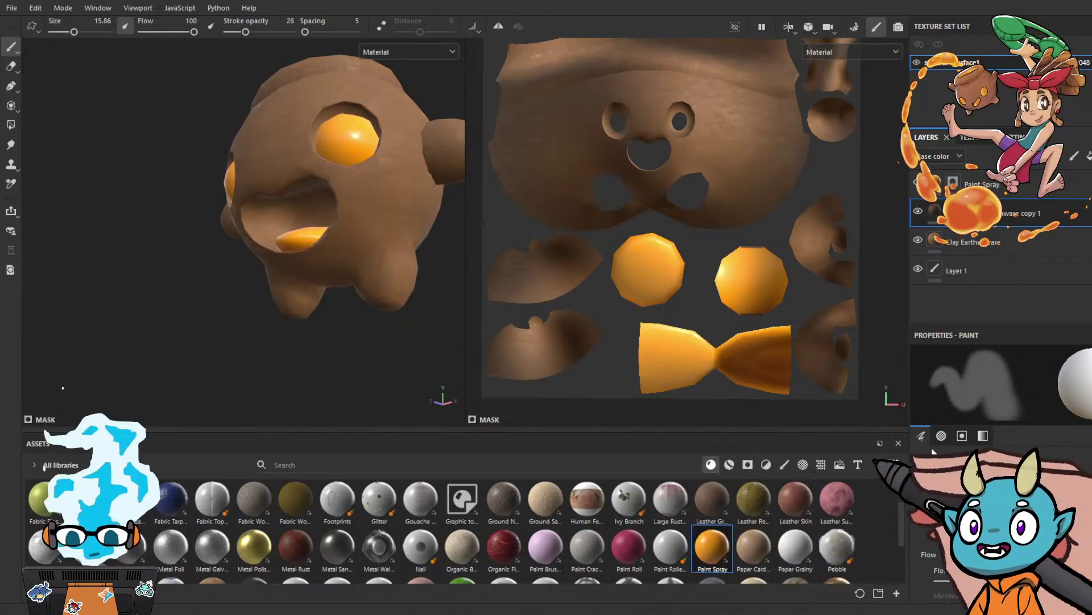
Change the mask brush's alpha to a dense dirt pattern.
scroll(967, 512, down, 4)
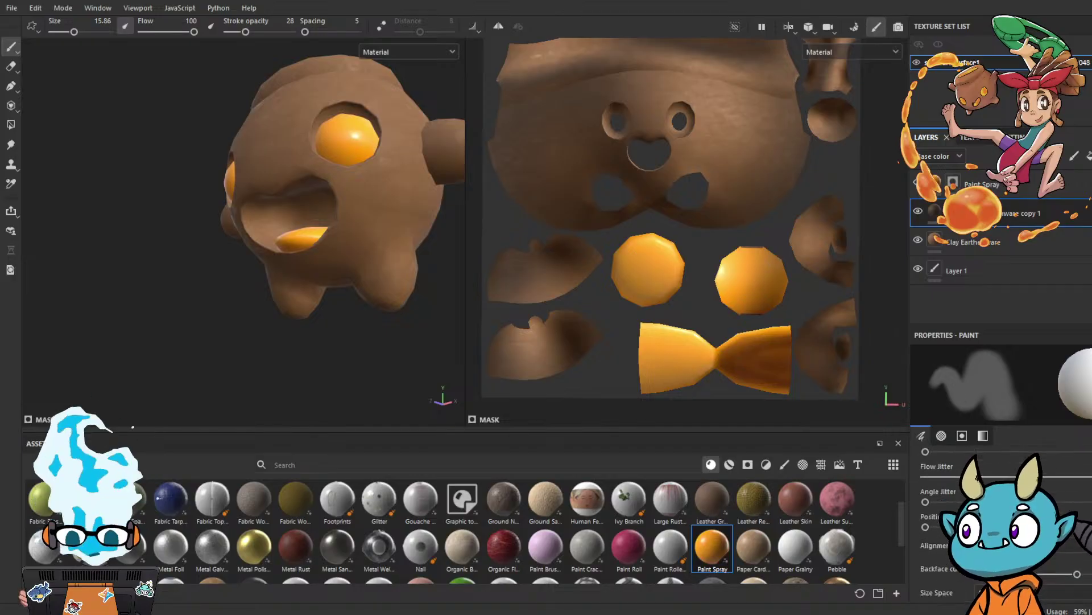
click(941, 435)
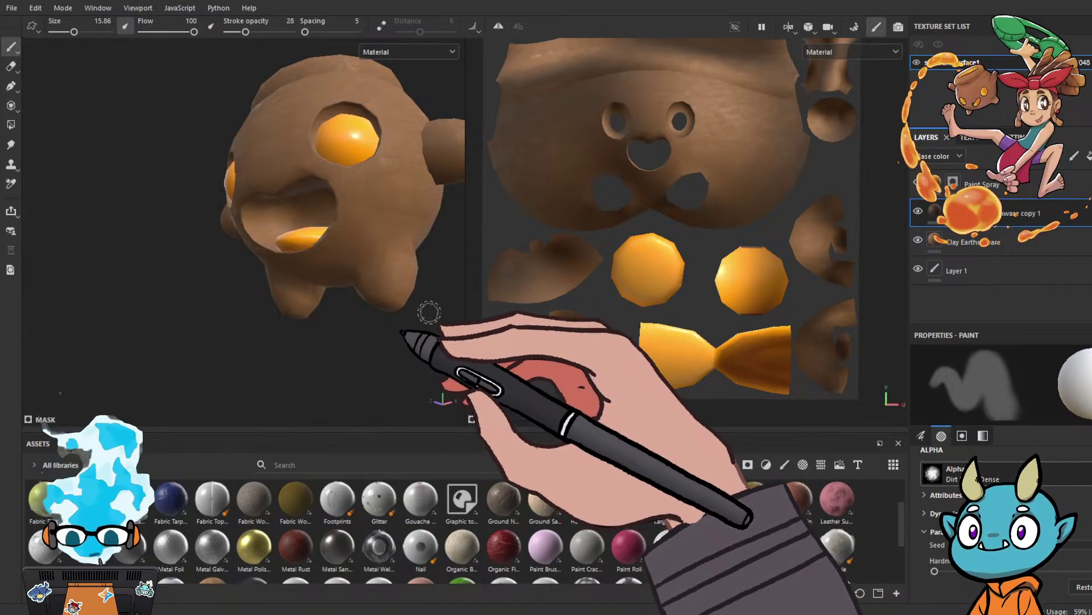
alt+middle_drag(424, 319, 380, 325)
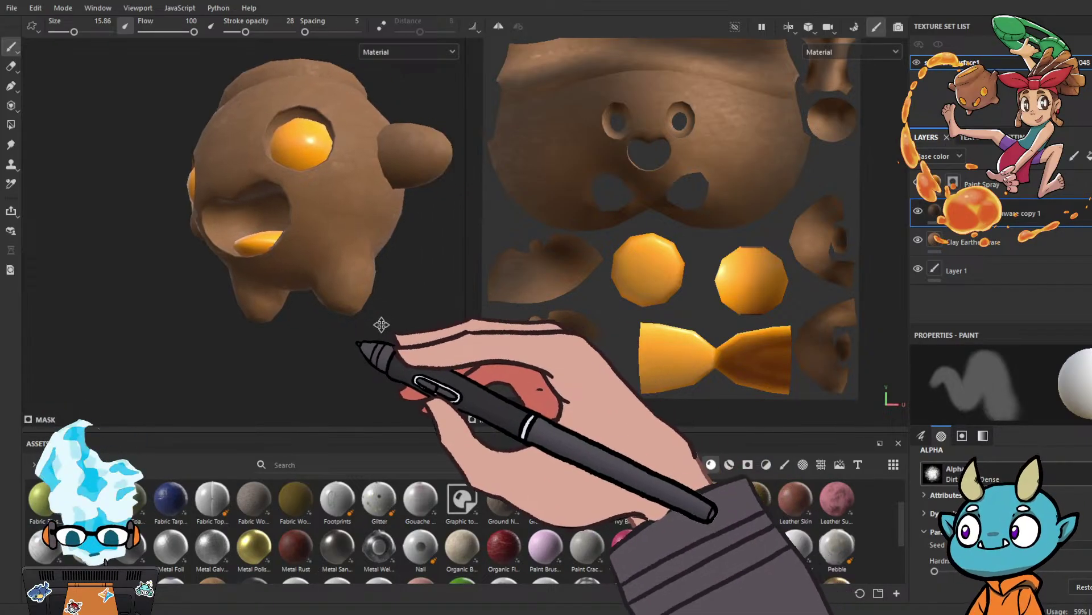
scroll(383, 326, up, 2)
scroll(383, 326, up, 2)
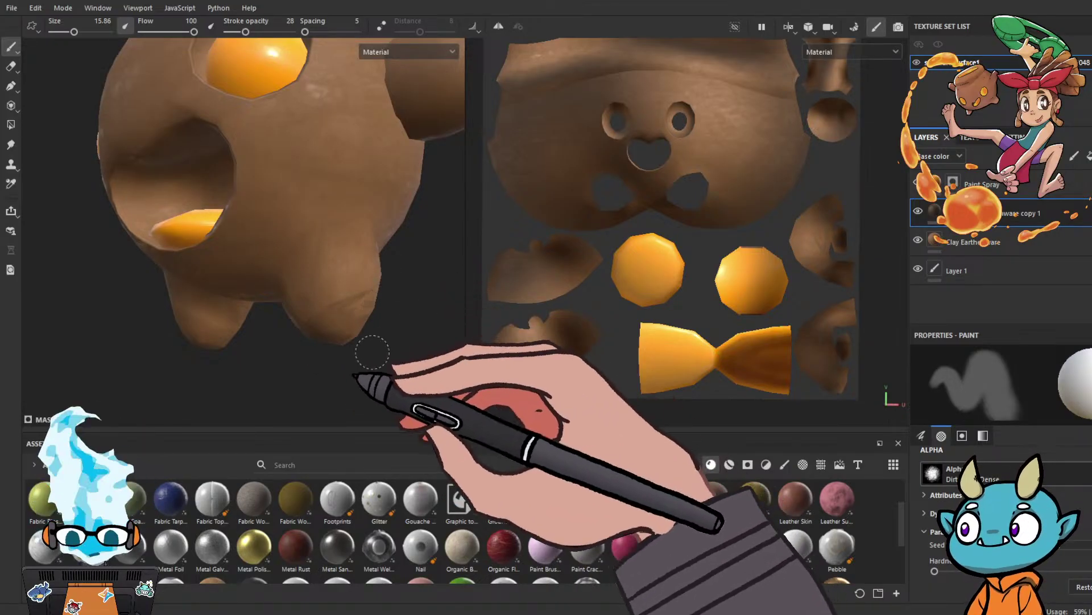
Paint a darker clay streak on the body just above the leg in the Clay Earthenware copy's mask and check it in the UV layout.
alt+drag(383, 349, 429, 282)
alt+drag(417, 351, 348, 295)
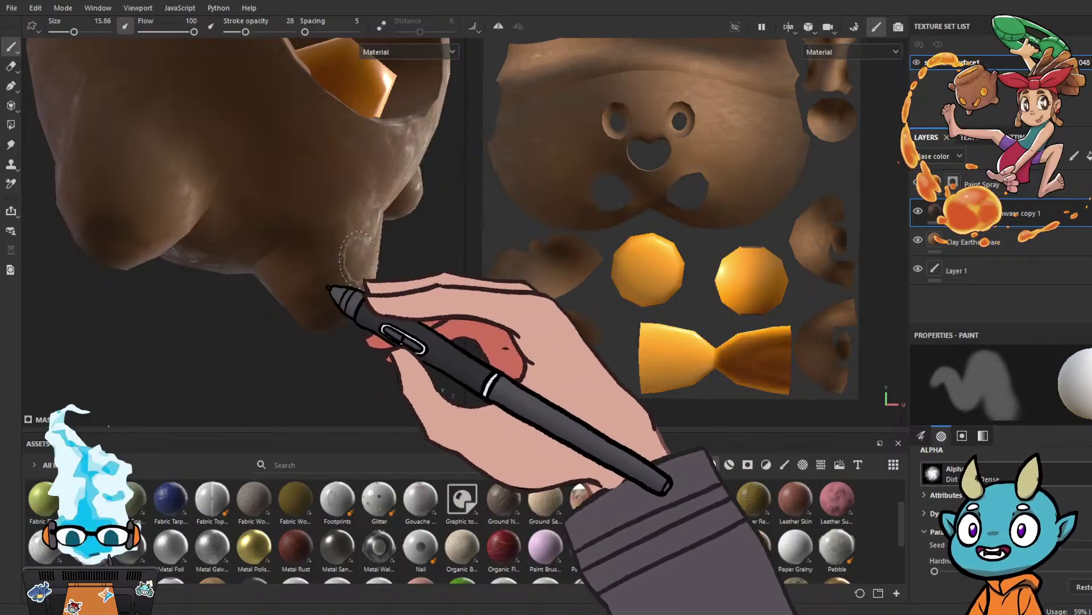
alt+drag(378, 347, 325, 310)
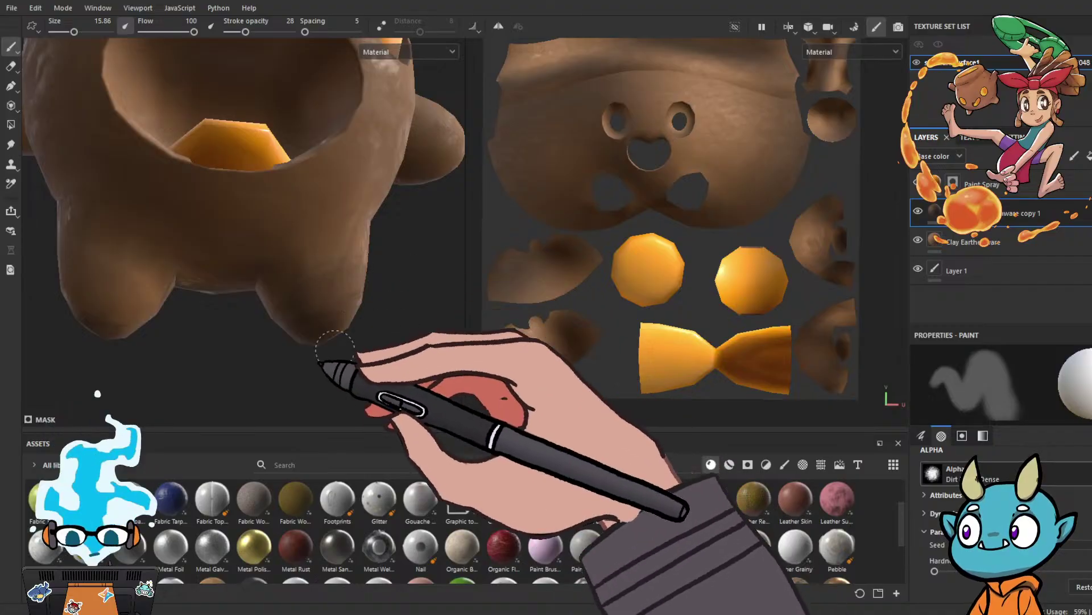
mouse_move(391, 348)
alt+mouse_down()
mouse_move(330, 364)
mouse_move(308, 340)
alt+mouse_up()
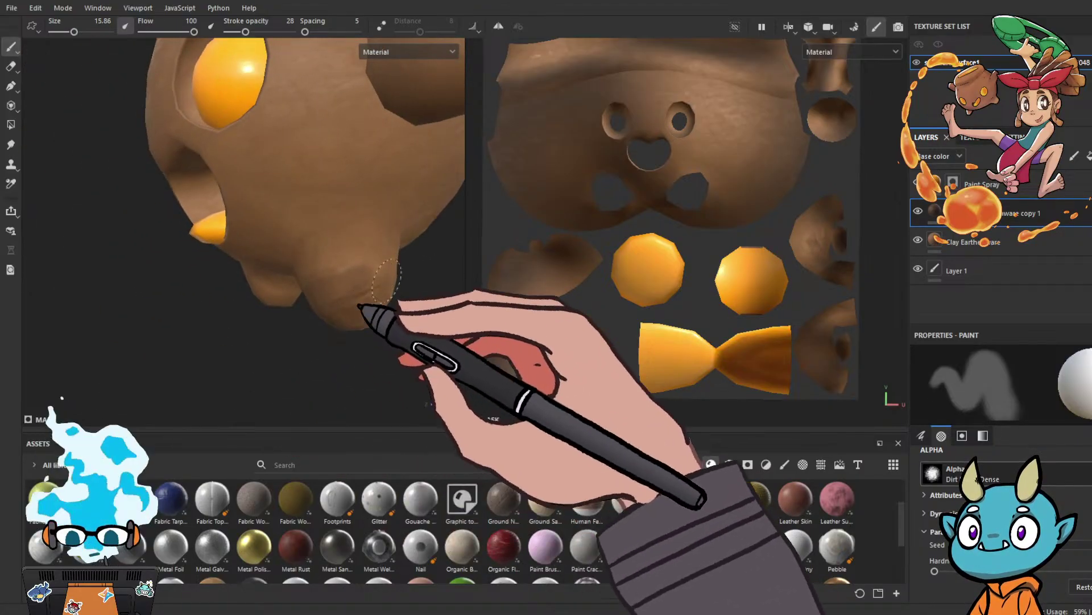
alt+drag(394, 313, 392, 435)
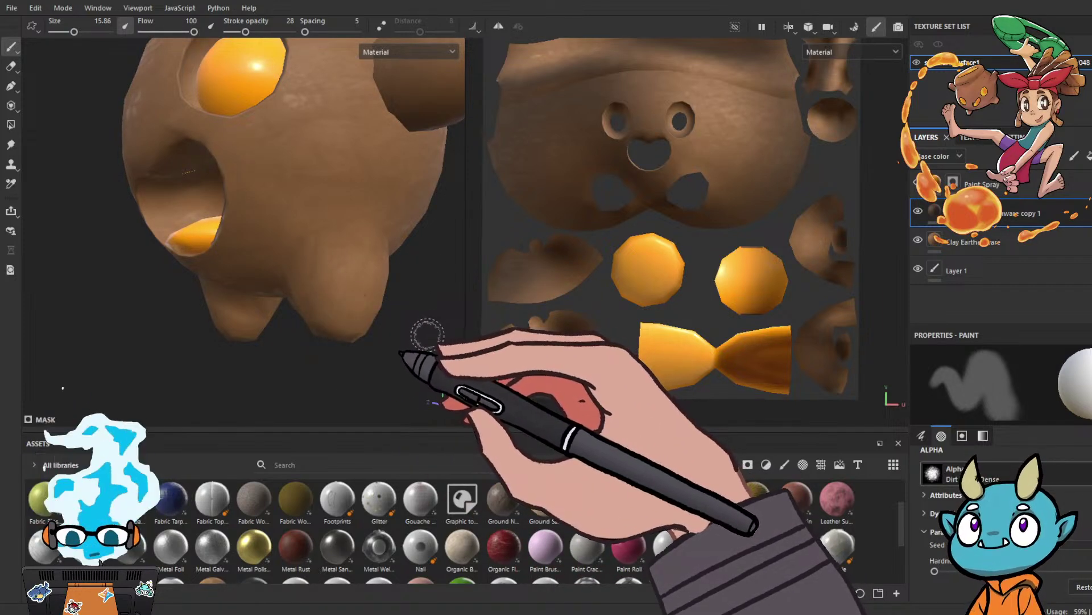
mouse_move(378, 341)
alt+mouse_down()
mouse_move(434, 317)
mouse_move(354, 307)
alt+mouse_up()
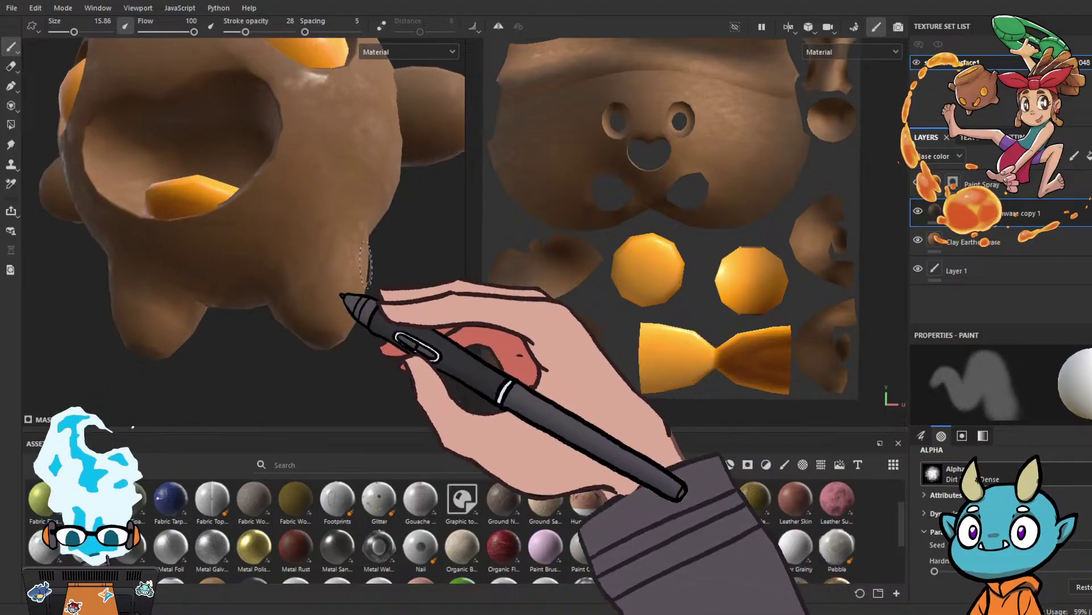
alt+drag(390, 234, 346, 327)
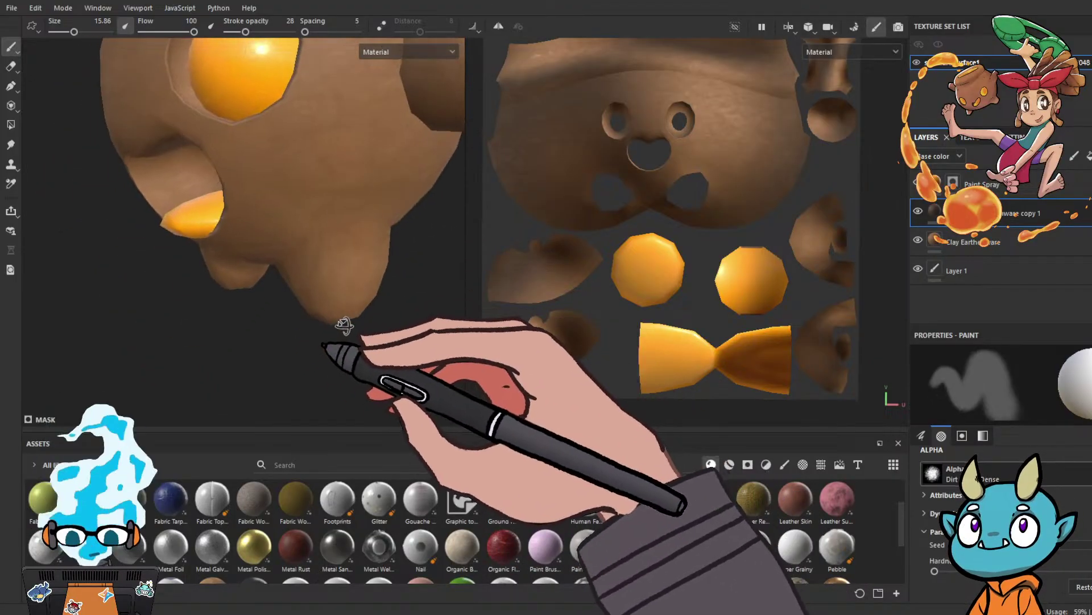
drag(361, 200, 310, 211)
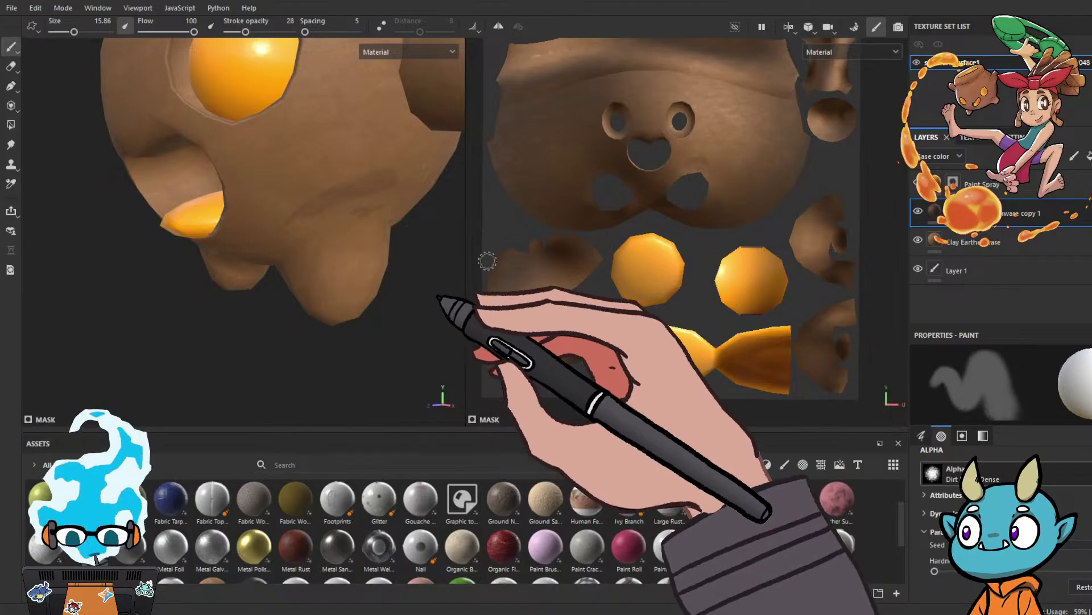
scroll(675, 237, up, 5)
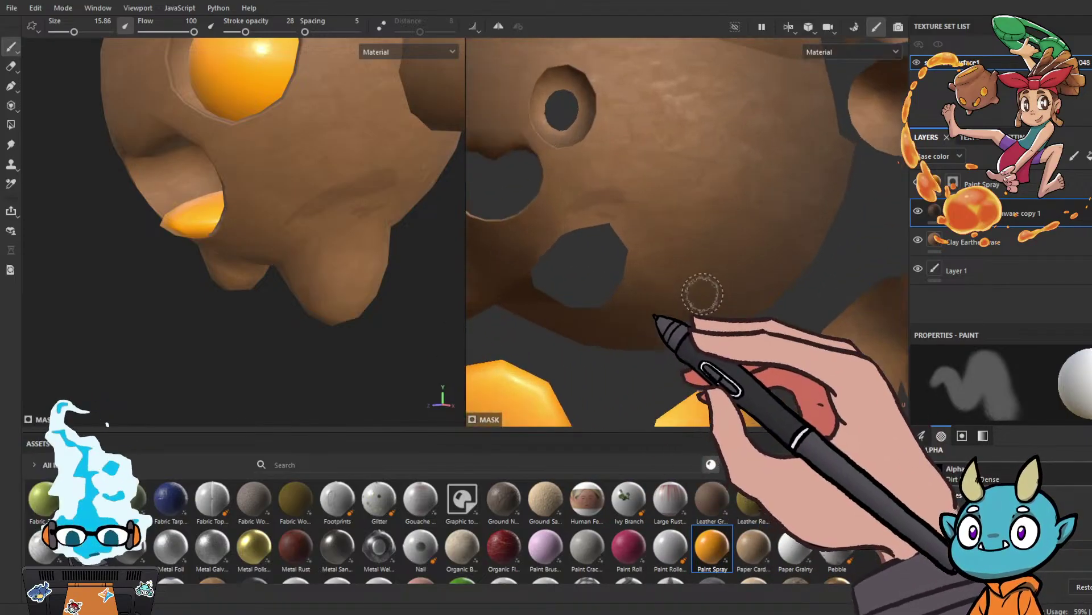
middle_drag(702, 292, 755, 346)
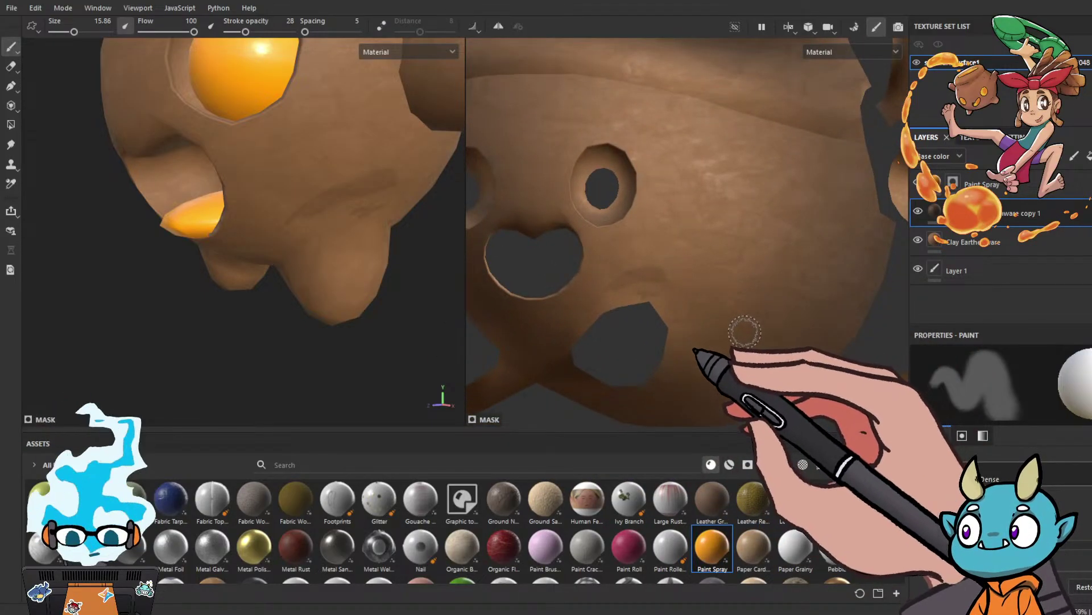
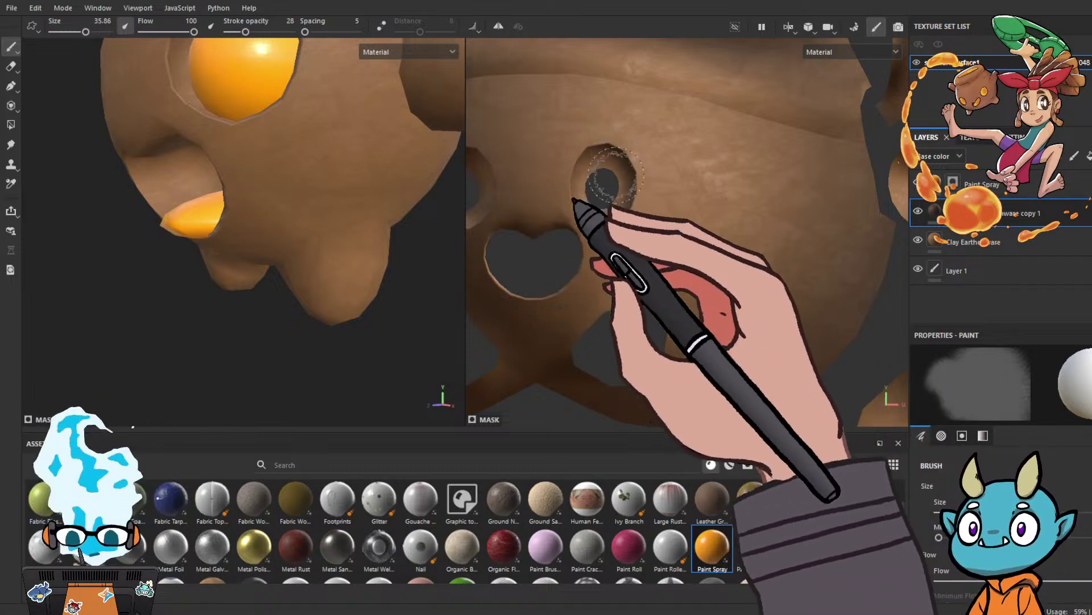
Brush darker clay around the eye sockets and along the crease beneath the rim in the Clay Earthenware copy's mask.
mouse_move(858, 357)
alt+mouse_down()
mouse_move(885, 359)
mouse_move(832, 376)
mouse_move(854, 367)
alt+mouse_up()
alt+middle_drag(757, 282, 857, 289)
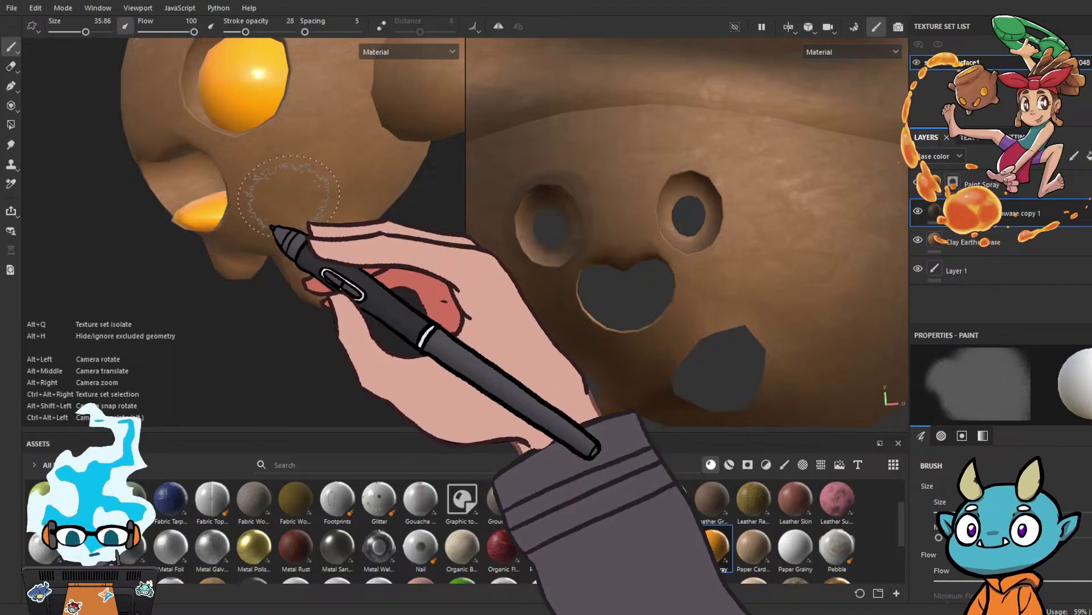
mouse_move(291, 200)
alt+mouse_down()
mouse_move(288, 233)
mouse_move(297, 211)
mouse_move(390, 239)
mouse_move(345, 239)
alt+mouse_up()
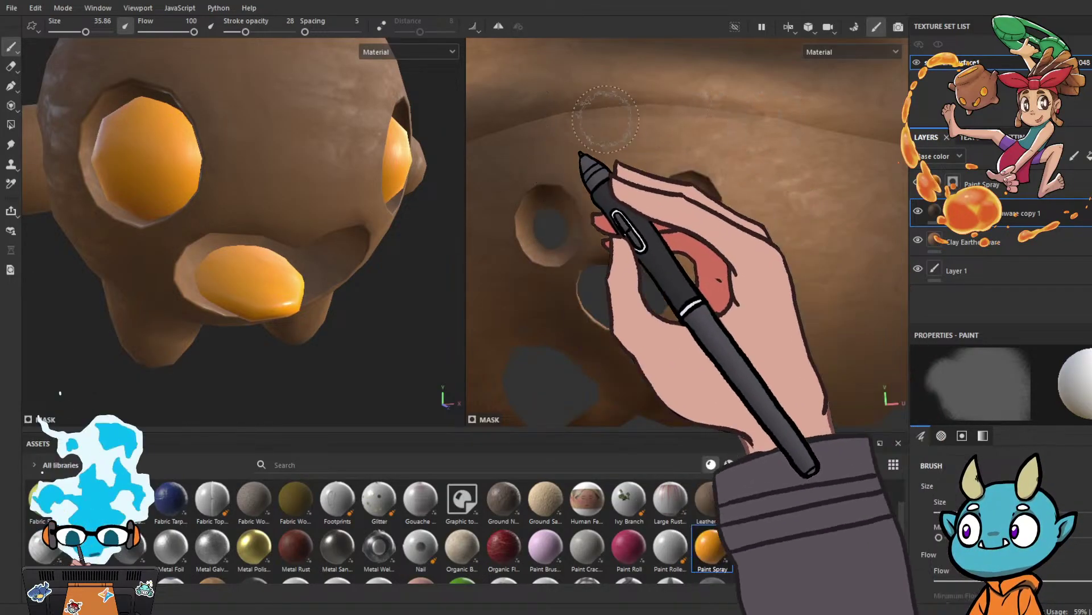
alt+right_drag(407, 239, 378, 237)
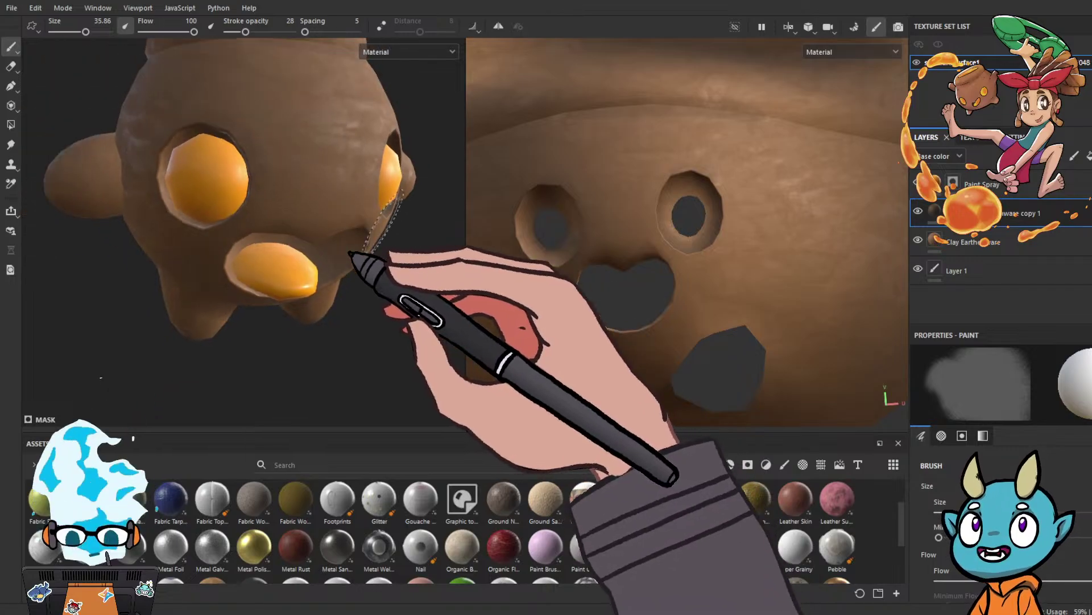
alt+middle_drag(389, 223, 385, 299)
alt+right_drag(629, 241, 607, 241)
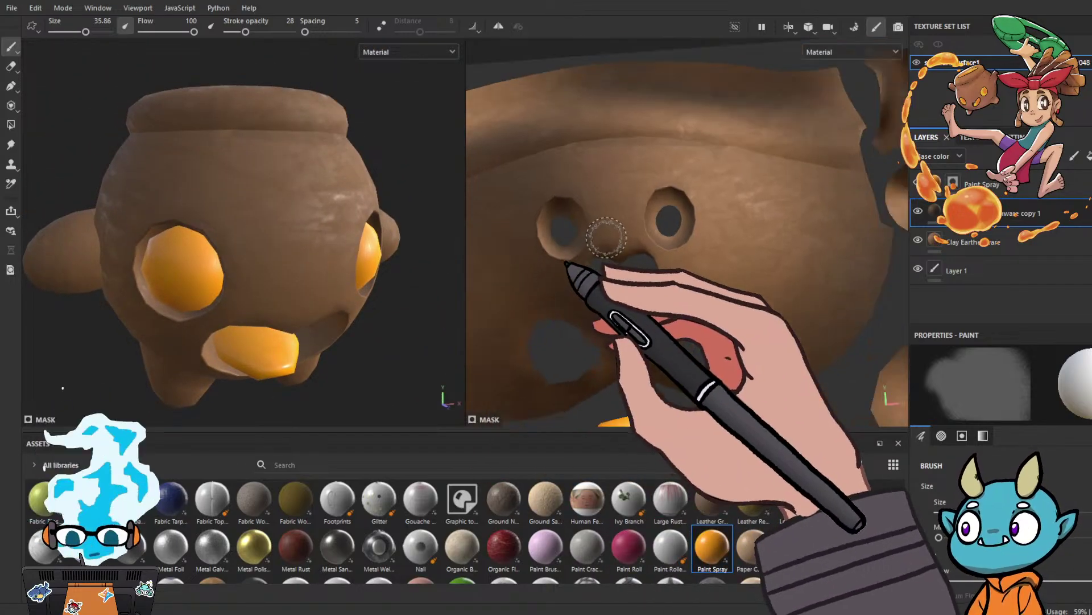
alt+middle_drag(634, 224, 745, 249)
alt+right_drag(740, 248, 675, 234)
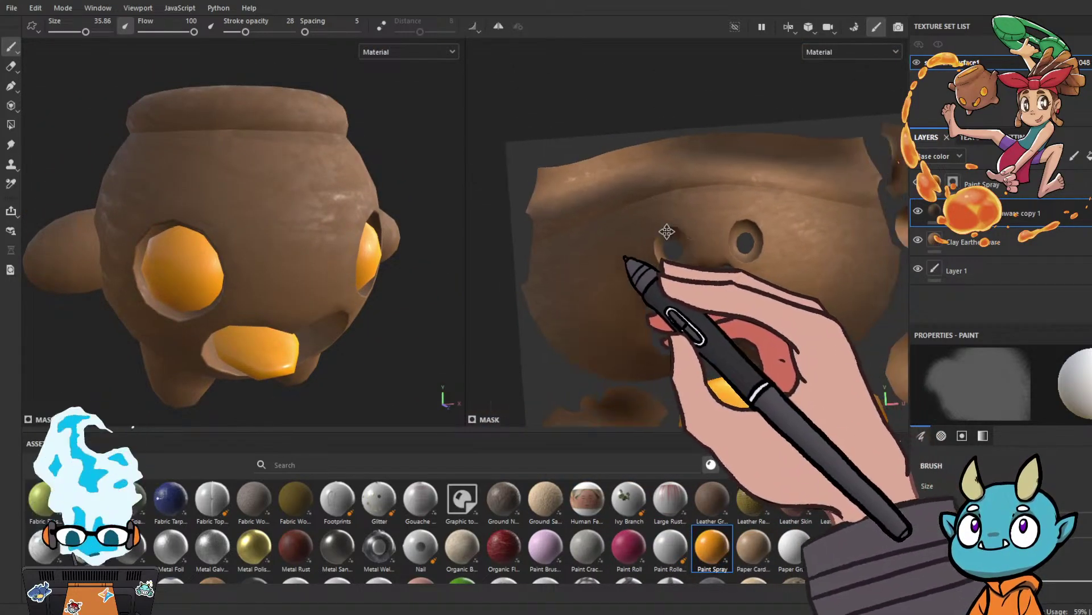
alt+middle_drag(668, 232, 629, 209)
mouse_move(501, 205)
mouse_down()
mouse_move(665, 157)
mouse_move(857, 177)
mouse_up()
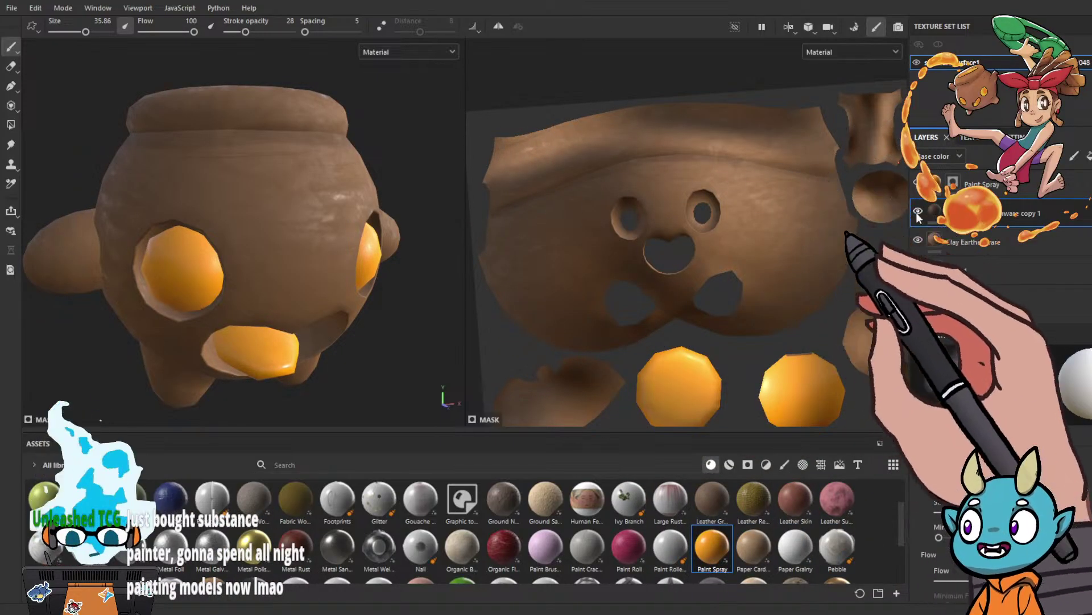
Examine the pot's sides, back, arm, legs and handle from several angles.
mouse_move(418, 210)
alt+mouse_down()
mouse_move(309, 215)
mouse_move(305, 228)
mouse_move(298, 200)
mouse_move(297, 214)
mouse_move(250, 205)
mouse_move(320, 238)
mouse_move(257, 231)
mouse_move(359, 300)
mouse_move(301, 432)
mouse_move(275, 244)
mouse_move(290, 271)
alt+mouse_up()
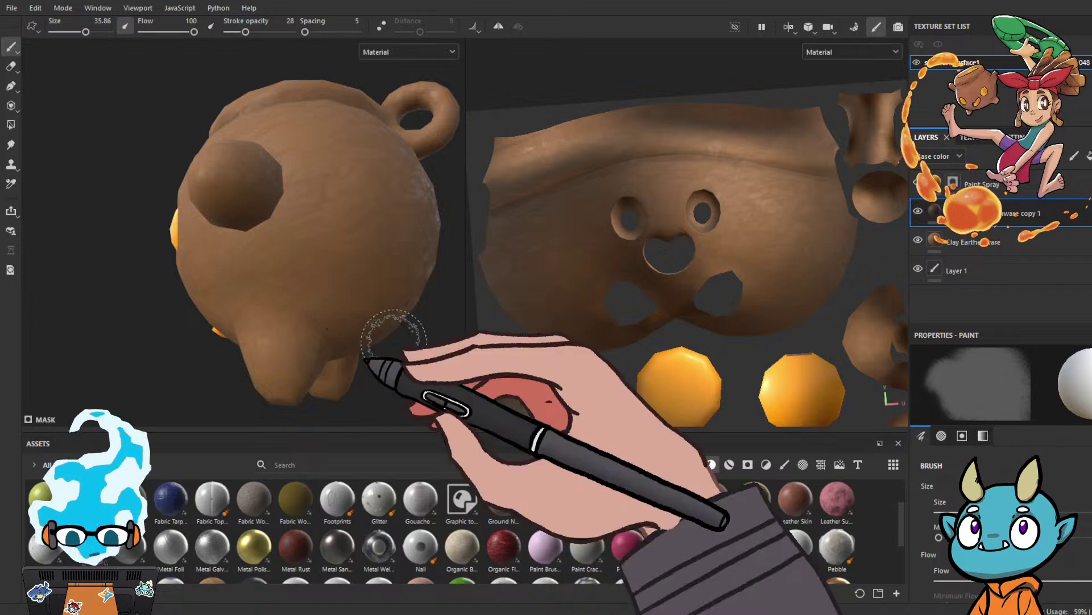
mouse_move(395, 341)
alt+mouse_down()
mouse_move(353, 332)
mouse_move(373, 370)
alt+mouse_up()
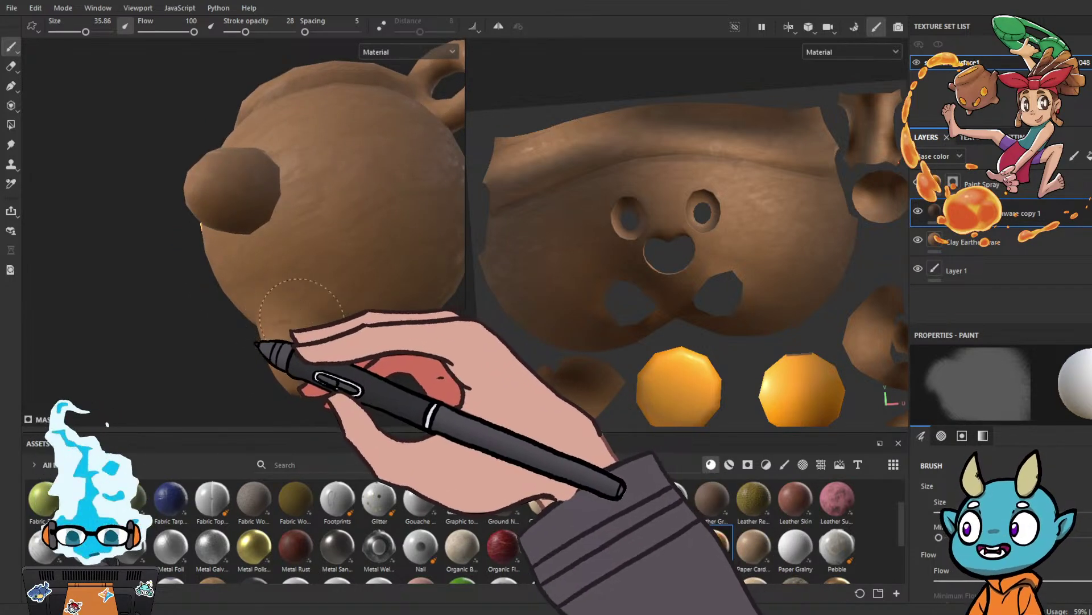
alt+drag(301, 307, 421, 387)
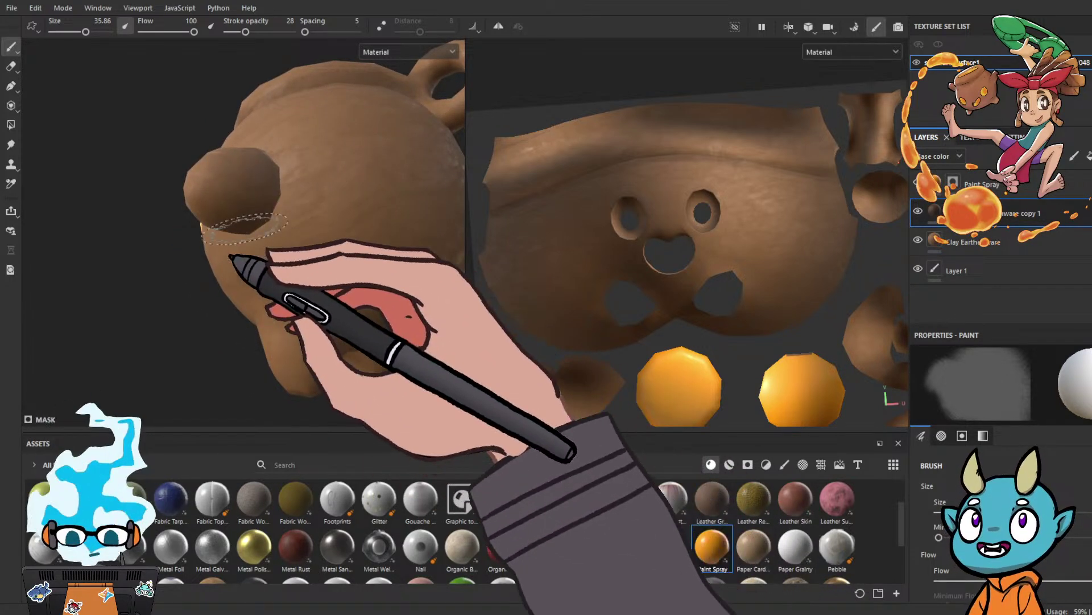
alt+drag(302, 236, 283, 267)
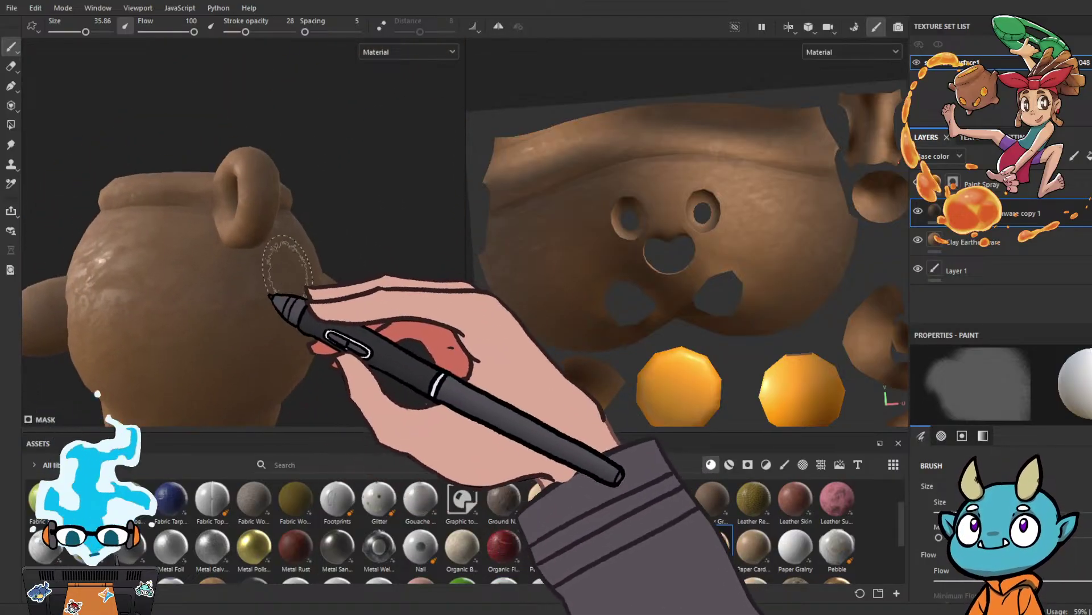
alt+right_drag(283, 267, 291, 245)
alt+middle_drag(291, 245, 327, 265)
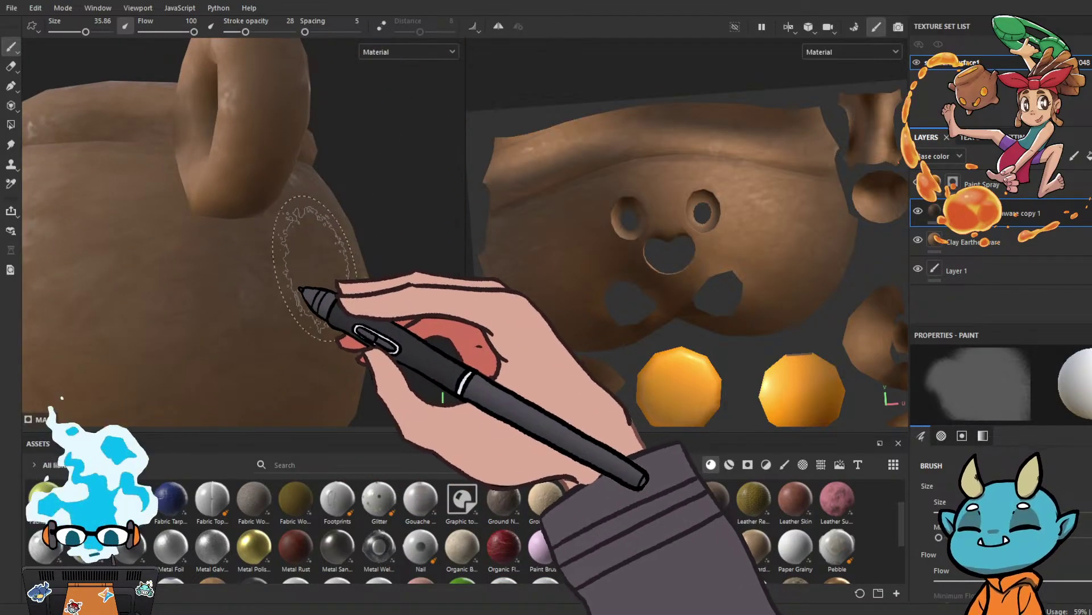
mouse_move(315, 268)
alt+mouse_down()
mouse_move(398, 251)
mouse_move(373, 298)
mouse_move(356, 244)
mouse_move(334, 256)
mouse_move(337, 241)
alt+mouse_up()
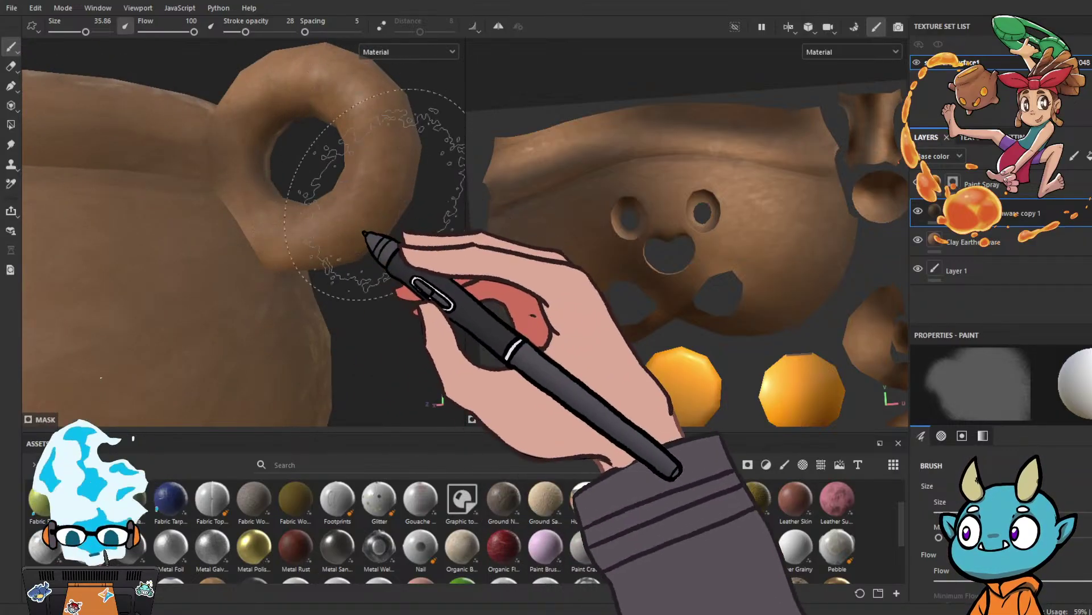
mouse_move(365, 206)
alt+mouse_down()
mouse_move(199, 220)
mouse_move(277, 208)
mouse_move(193, 183)
alt+mouse_up()
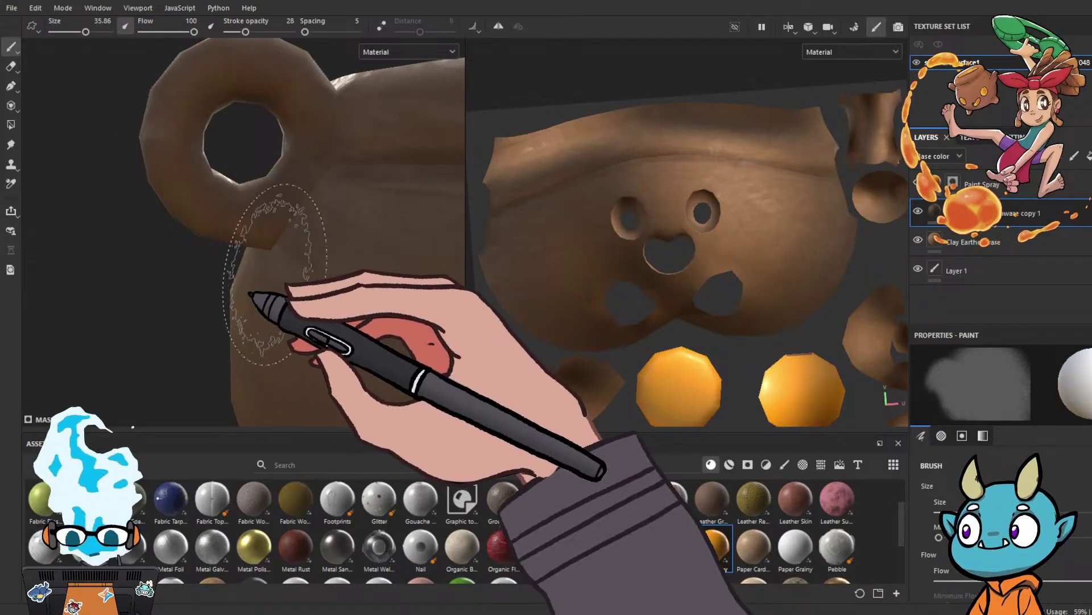
alt+drag(275, 274, 375, 263)
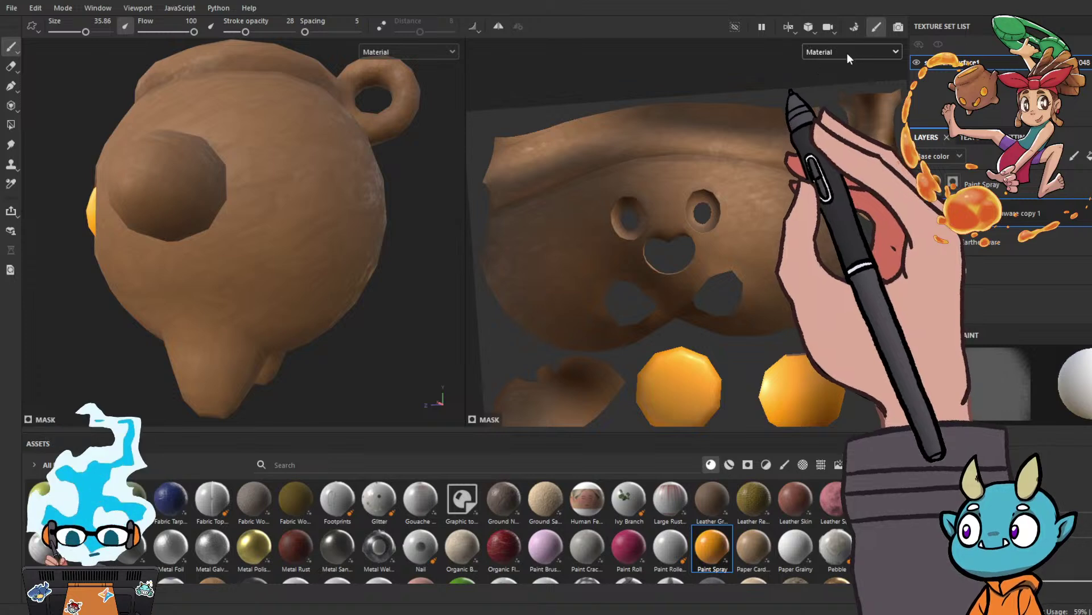
Display only the base color in both views and brush darker clay onto the tips of the legs.
key(c)
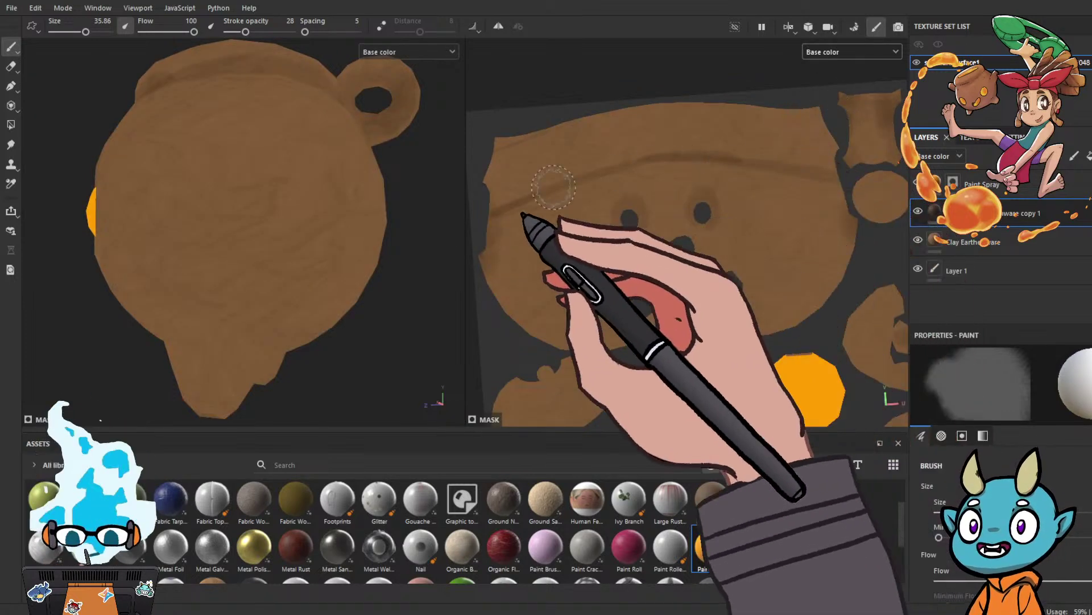
alt+drag(347, 178, 370, 227)
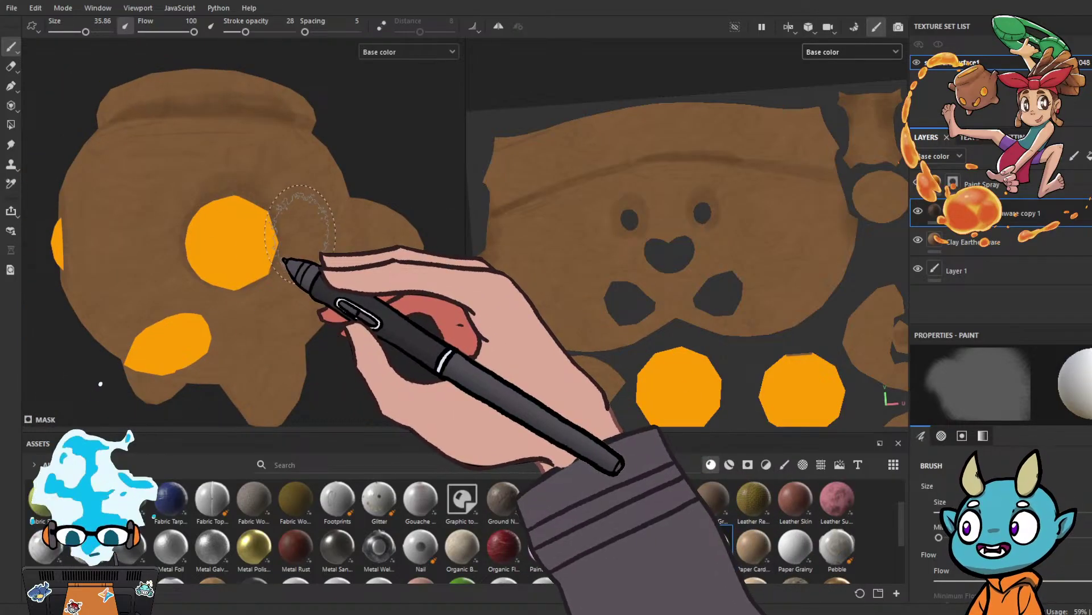
mouse_move(301, 221)
alt+mouse_down()
mouse_move(334, 224)
mouse_move(298, 239)
mouse_move(325, 250)
mouse_move(325, 153)
alt+mouse_up()
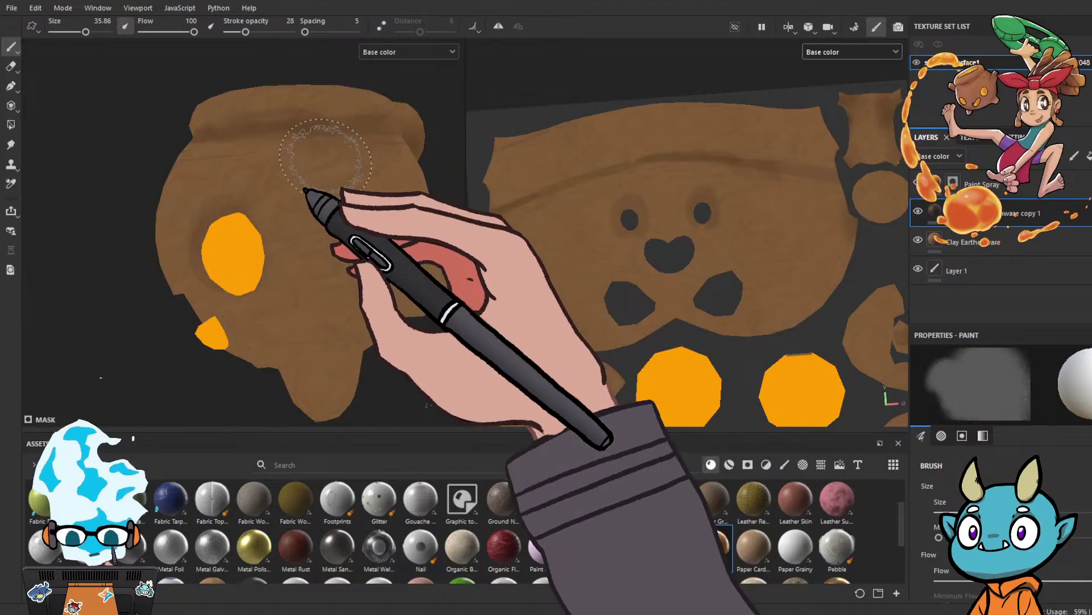
mouse_move(397, 153)
alt+mouse_down()
mouse_move(341, 183)
mouse_move(324, 182)
mouse_move(339, 163)
mouse_move(322, 179)
mouse_move(386, 184)
alt+mouse_up()
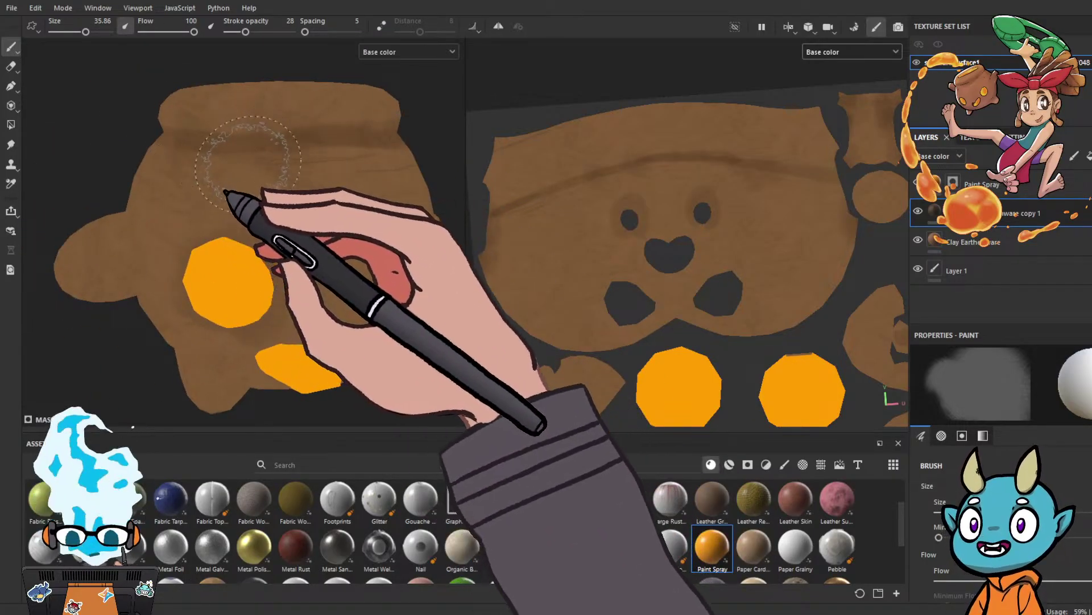
alt+drag(242, 142, 295, 159)
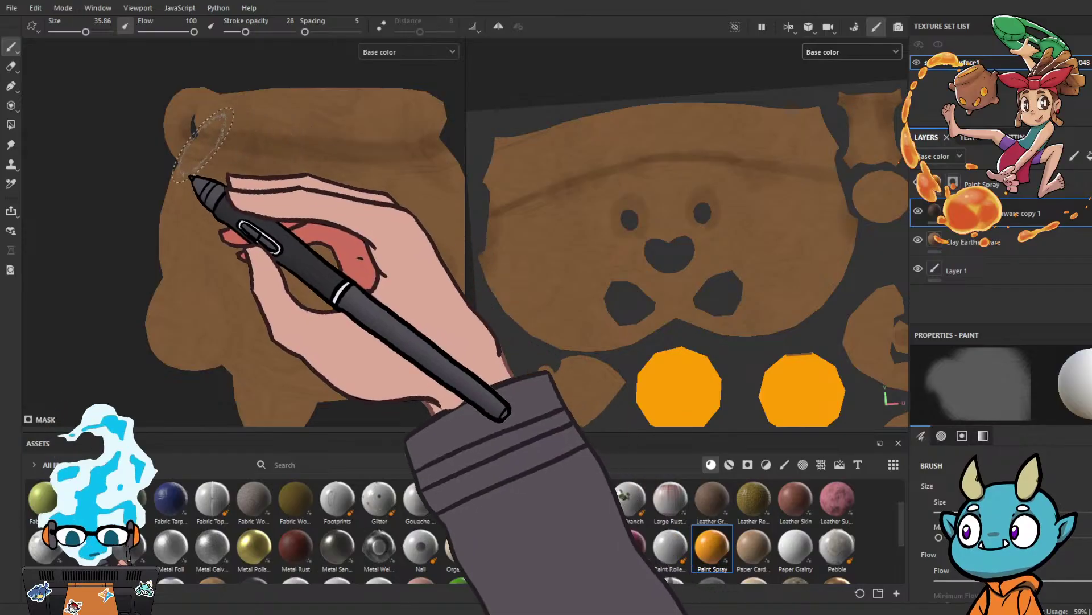
mouse_move(364, 169)
alt+mouse_down()
mouse_move(247, 188)
mouse_move(435, 173)
mouse_move(341, 244)
mouse_move(366, 254)
mouse_move(285, 244)
mouse_move(415, 221)
mouse_move(300, 230)
alt+mouse_up()
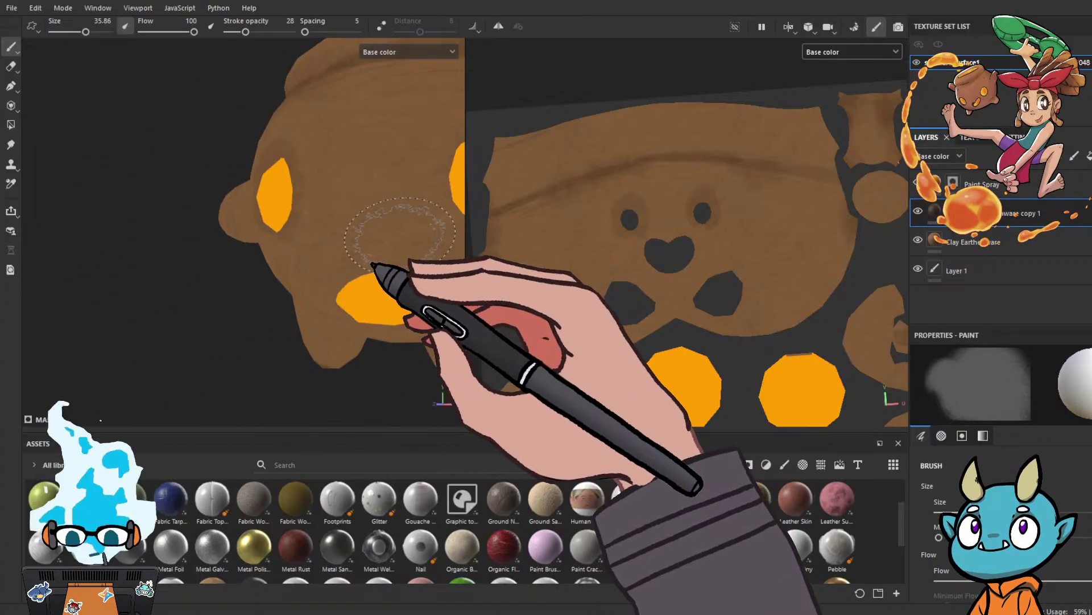
mouse_move(400, 231)
alt+mouse_down()
mouse_move(263, 245)
mouse_move(280, 215)
mouse_move(347, 245)
mouse_move(341, 211)
mouse_move(353, 242)
mouse_move(340, 260)
mouse_move(385, 266)
alt+mouse_up()
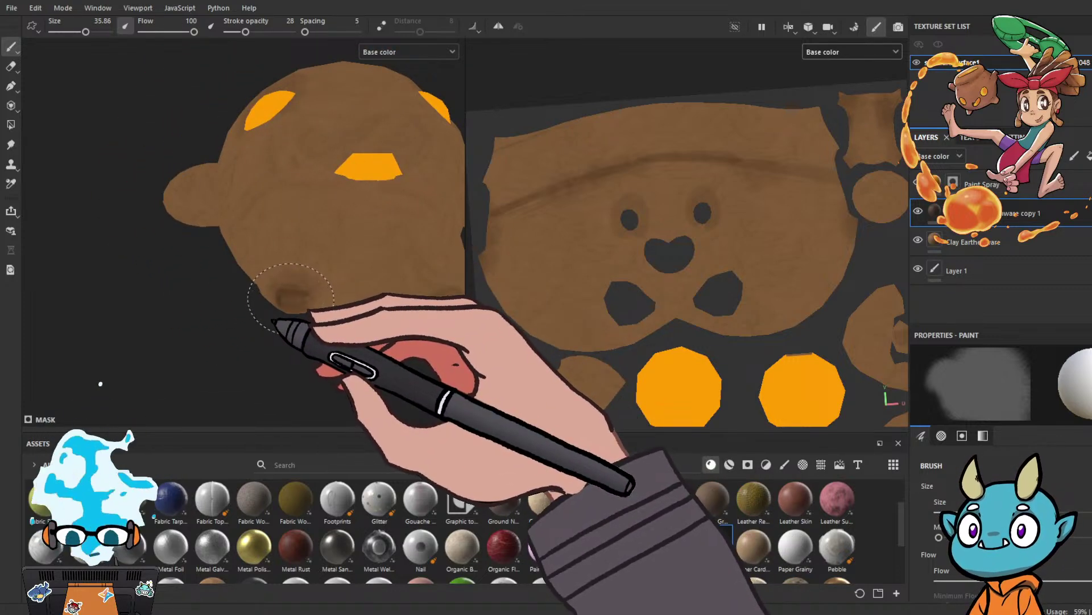
alt+drag(365, 296, 357, 350)
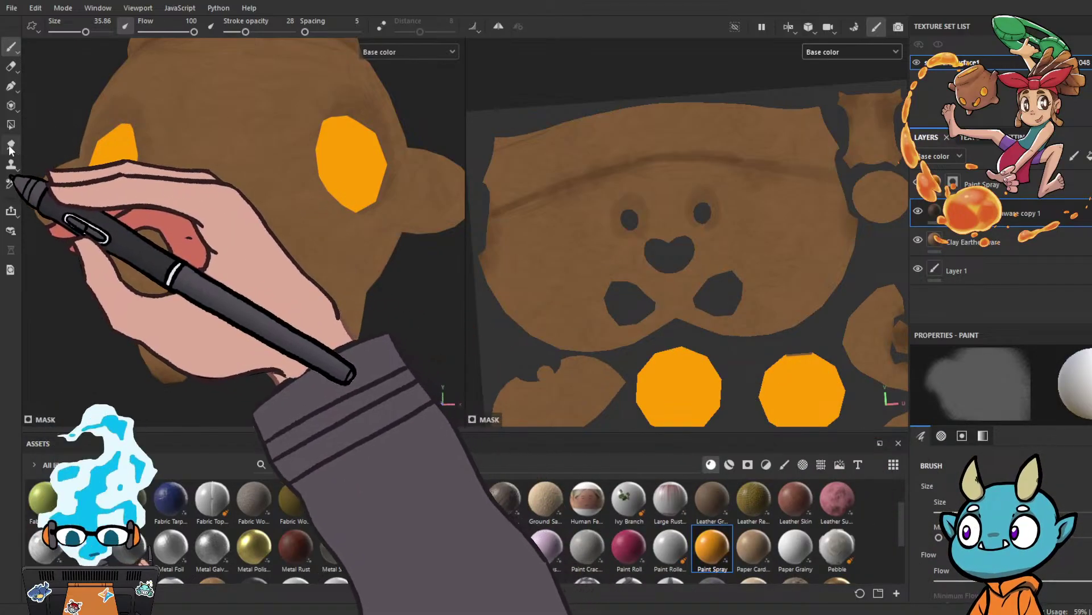
Soften the dark clay band beneath the rim with the Smudge tool at size 17.84 and check the pot's face.
click(10, 144)
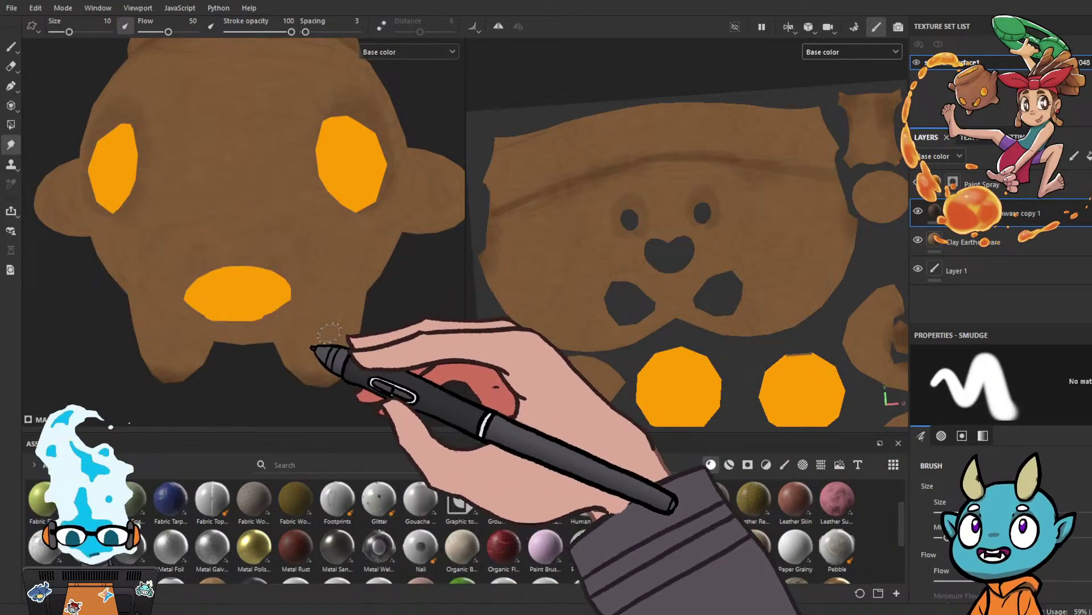
alt+drag(380, 231, 331, 229)
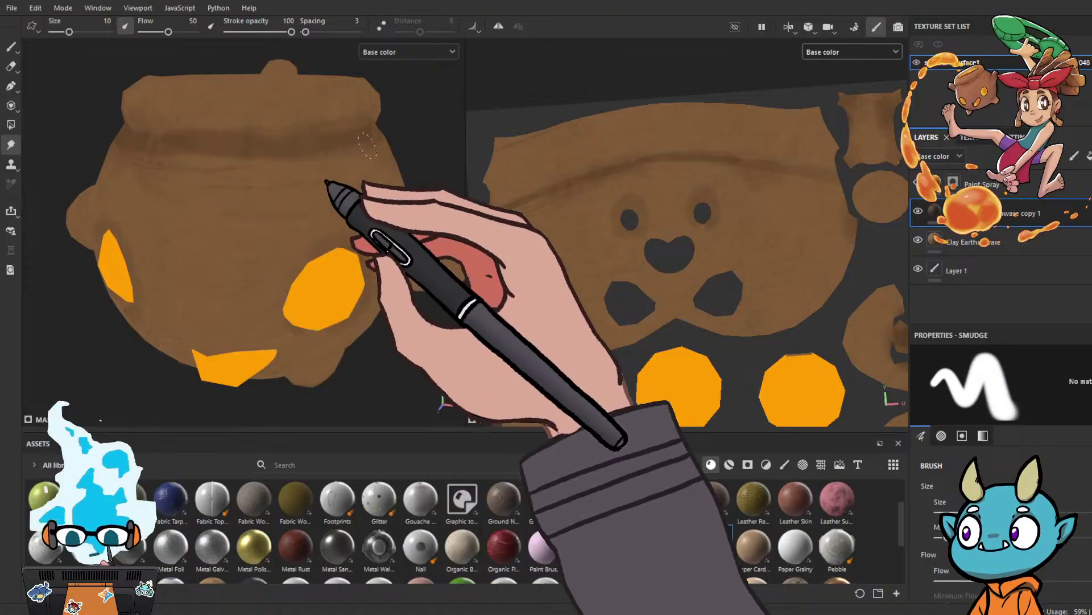
mouse_move(434, 307)
alt+mouse_down()
mouse_move(347, 342)
mouse_move(364, 308)
alt+mouse_up()
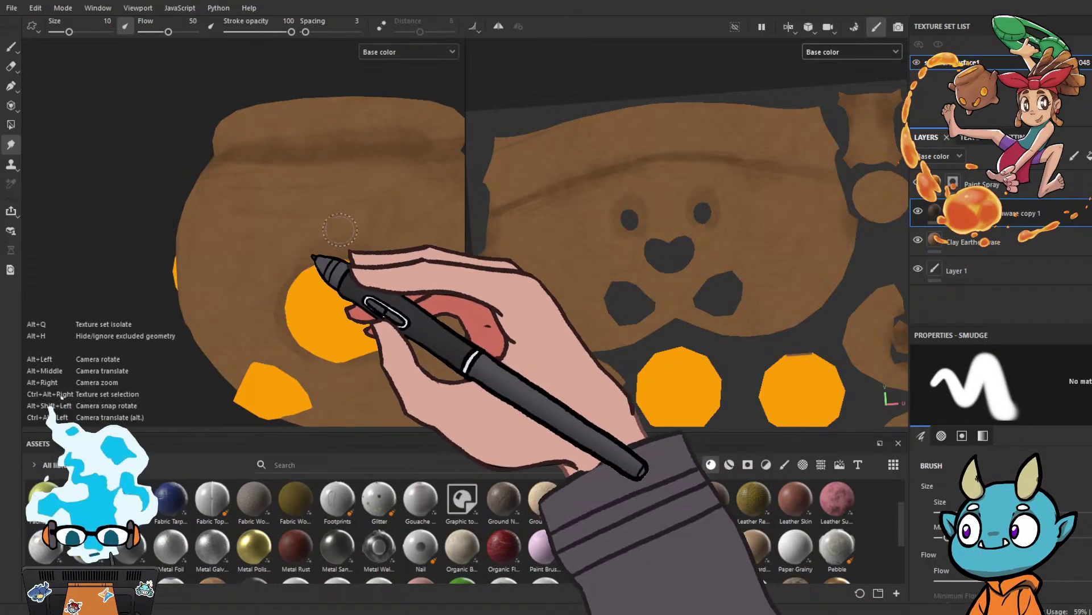
alt+drag(342, 239, 342, 216)
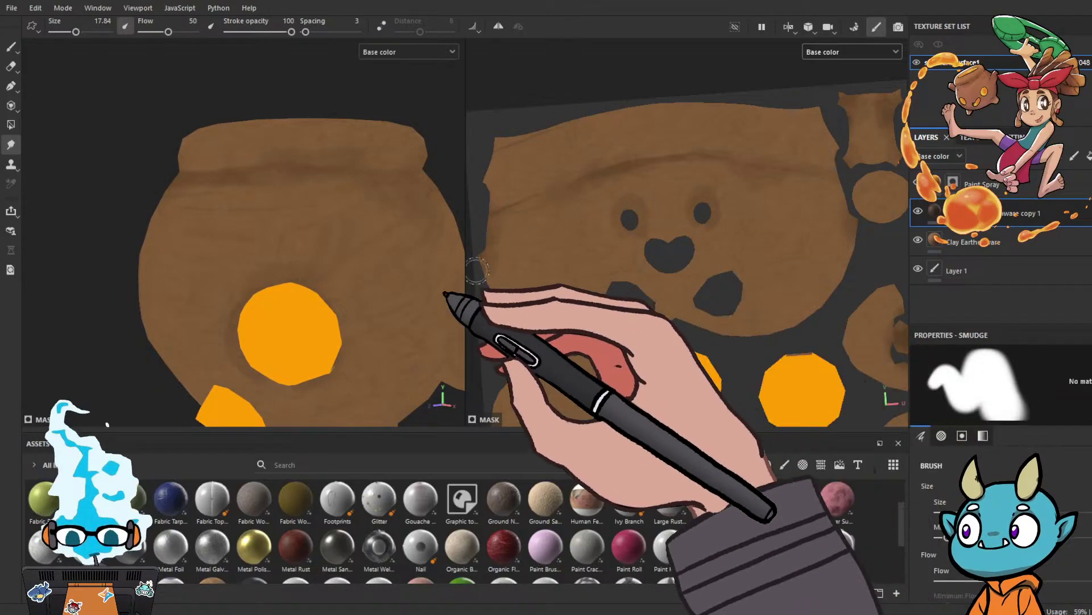
scroll(472, 270, down, 2)
scroll(418, 287, down, 4)
alt+middle_drag(405, 291, 327, 248)
alt+drag(327, 248, 357, 267)
alt+middle_drag(357, 269, 351, 274)
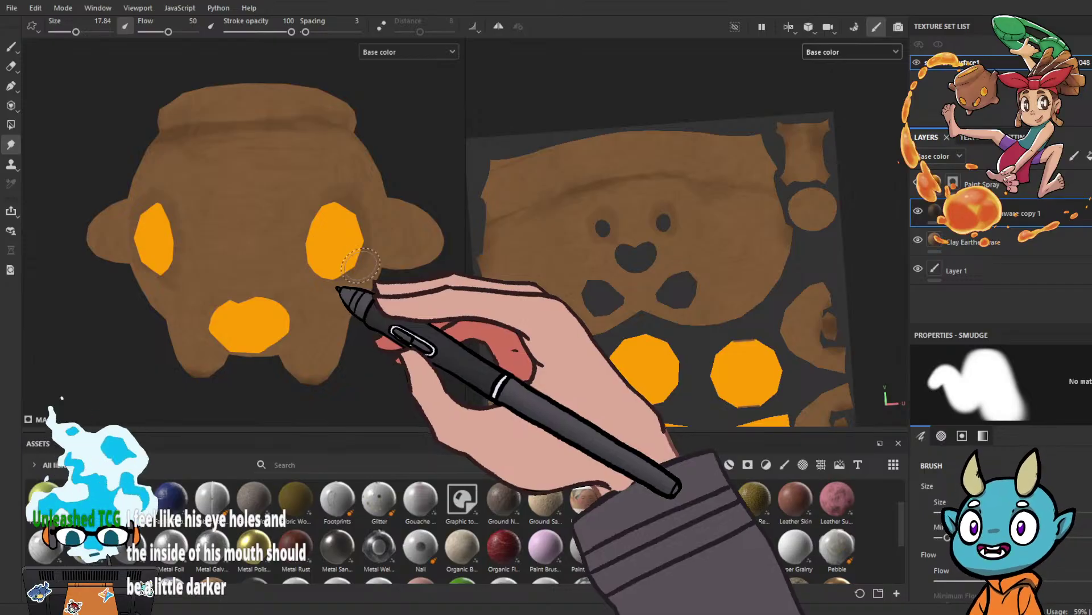
alt+drag(359, 265, 363, 272)
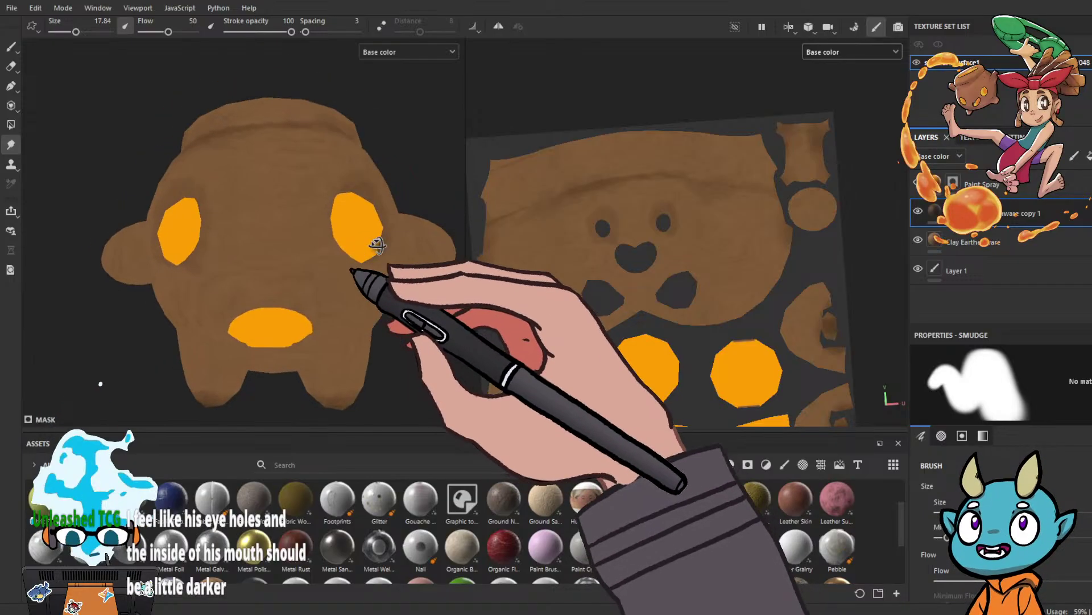
alt+middle_drag(363, 272, 376, 263)
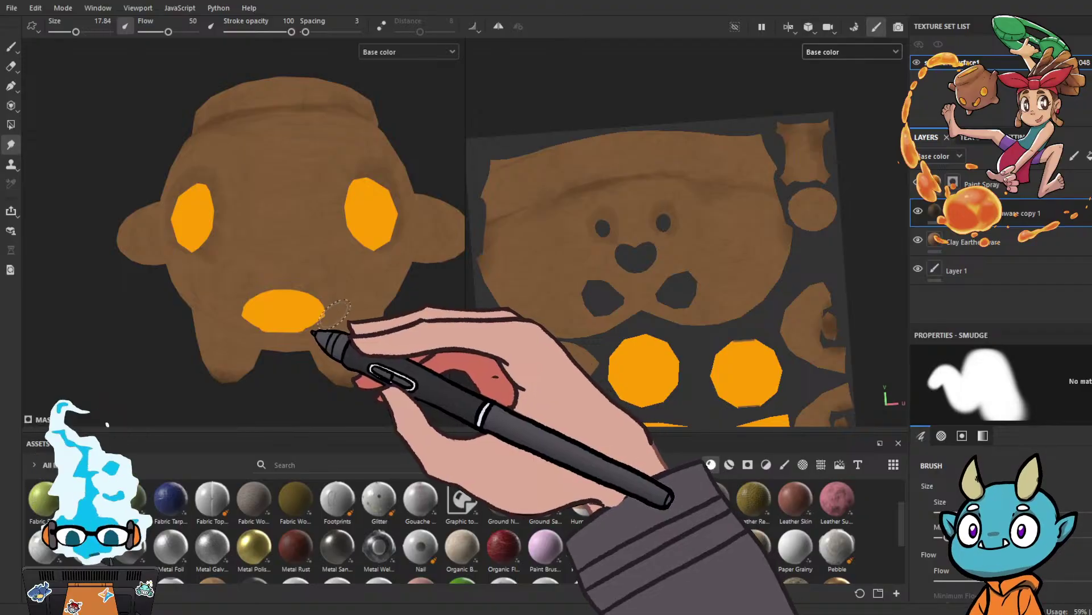
Darken the inside of the mouth by painting its round UV island with the 35.86 dirt brush, and check it on the model.
mouse_move(371, 341)
alt+middle_down()
mouse_move(378, 319)
mouse_move(345, 306)
alt+middle_up()
alt+right_drag(633, 362, 616, 372)
alt+middle_drag(628, 385, 604, 315)
alt+right_drag(586, 359, 602, 349)
alt+middle_drag(667, 319, 472, 410)
alt+middle_drag(610, 320, 630, 398)
scroll(618, 358, up, 6)
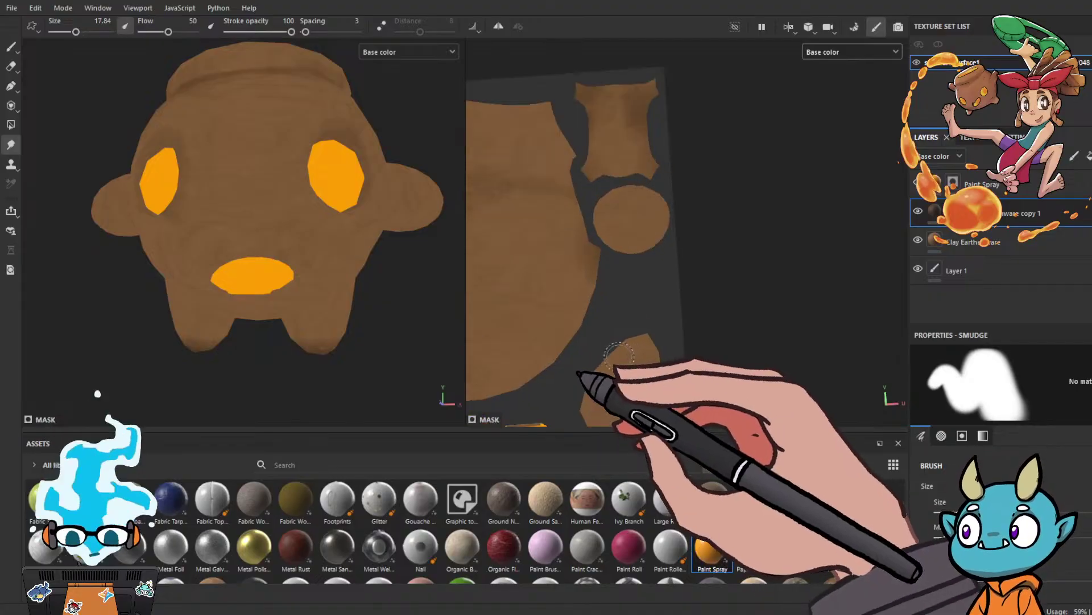
alt+middle_drag(636, 306, 617, 423)
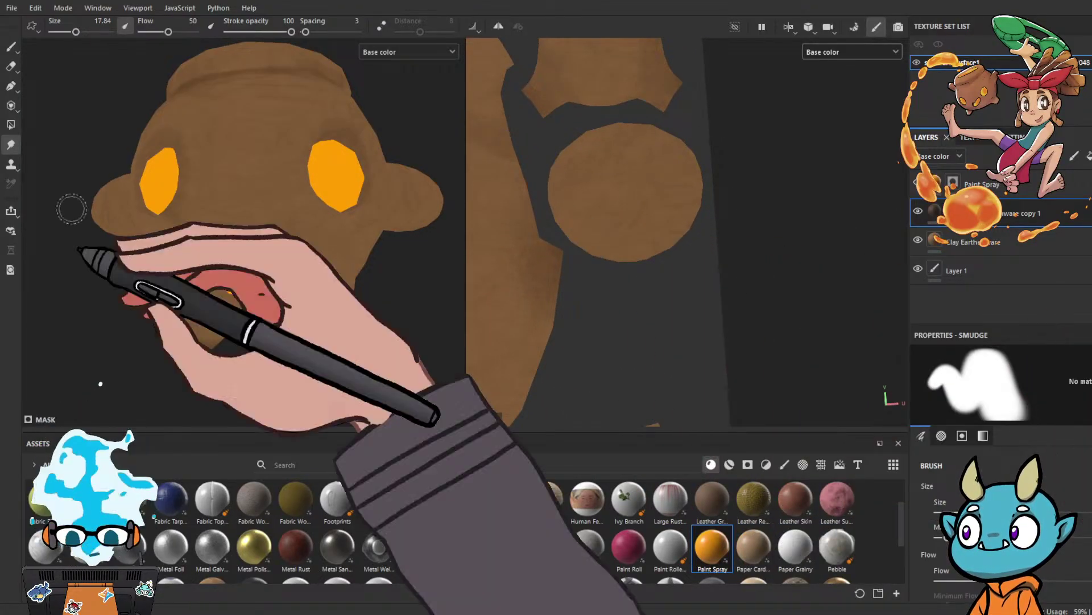
click(10, 46)
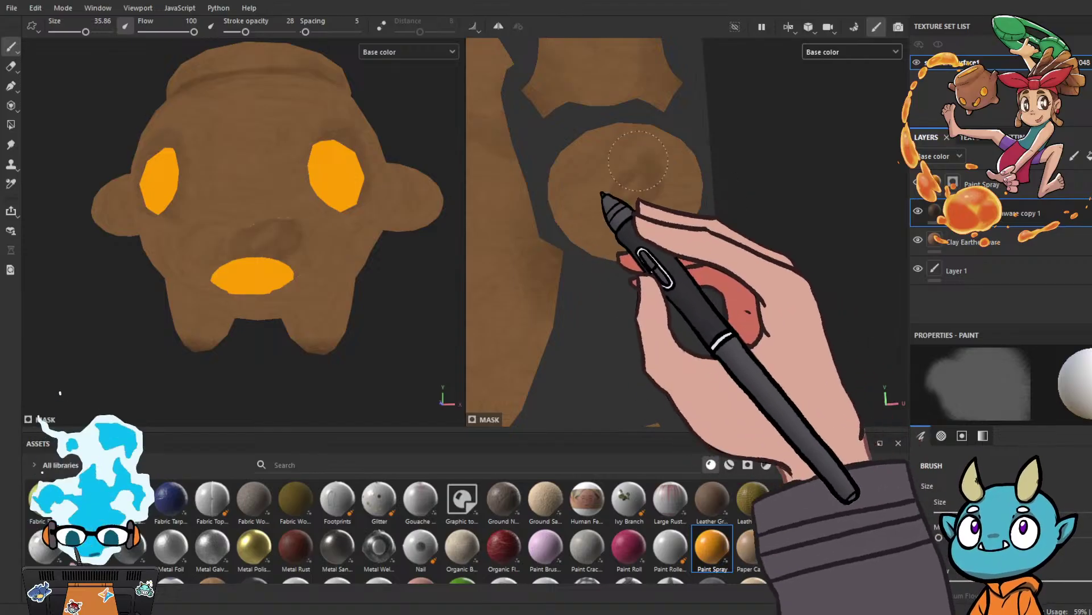
mouse_move(638, 161)
mouse_down()
mouse_move(583, 169)
mouse_move(660, 154)
mouse_up()
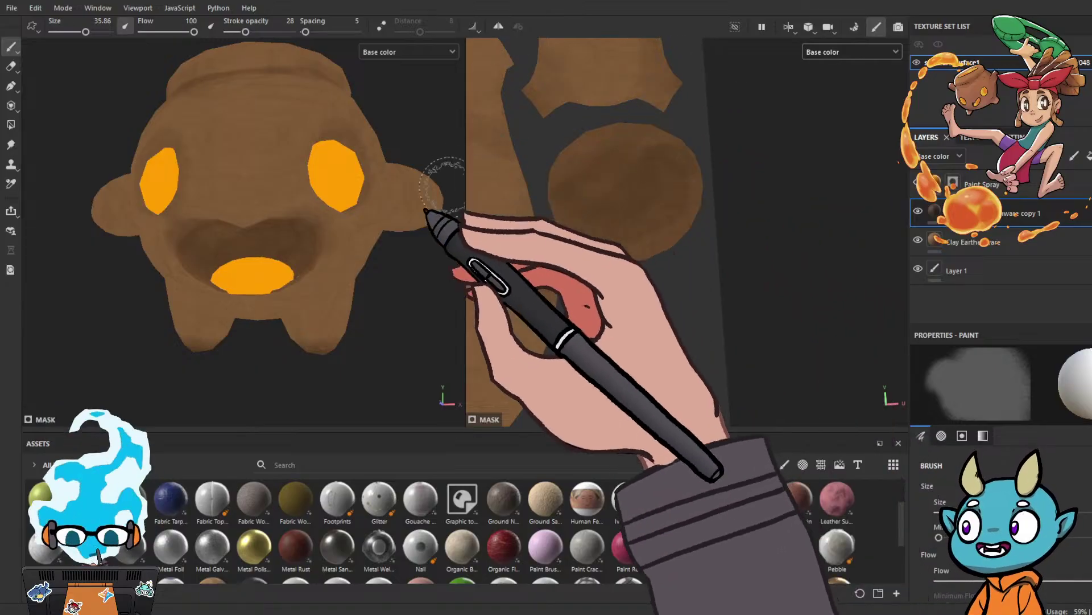
scroll(296, 236, down, 3)
mouse_move(364, 284)
alt+mouse_down()
mouse_move(313, 285)
mouse_move(351, 313)
mouse_move(456, 281)
mouse_move(290, 279)
mouse_move(378, 285)
mouse_move(402, 220)
mouse_move(362, 252)
alt+mouse_up()
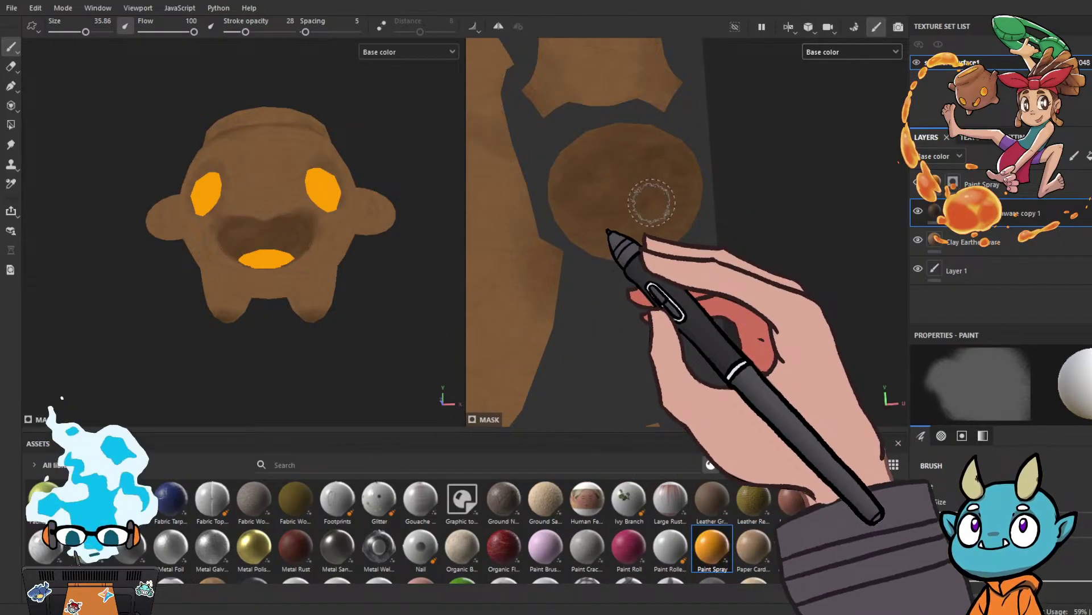
Soften the dark clay shading around the heart-shaped mouth opening on the UV layout with the Smudge tool at size 17.84.
scroll(624, 296, down, 6)
alt+middle_drag(631, 300, 753, 266)
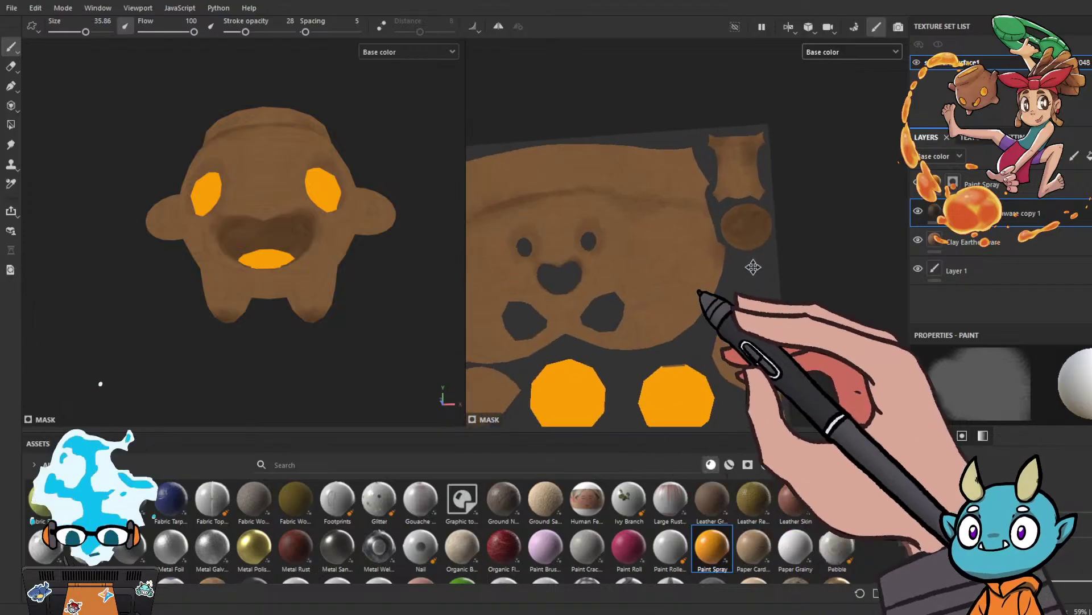
scroll(659, 288, up, 8)
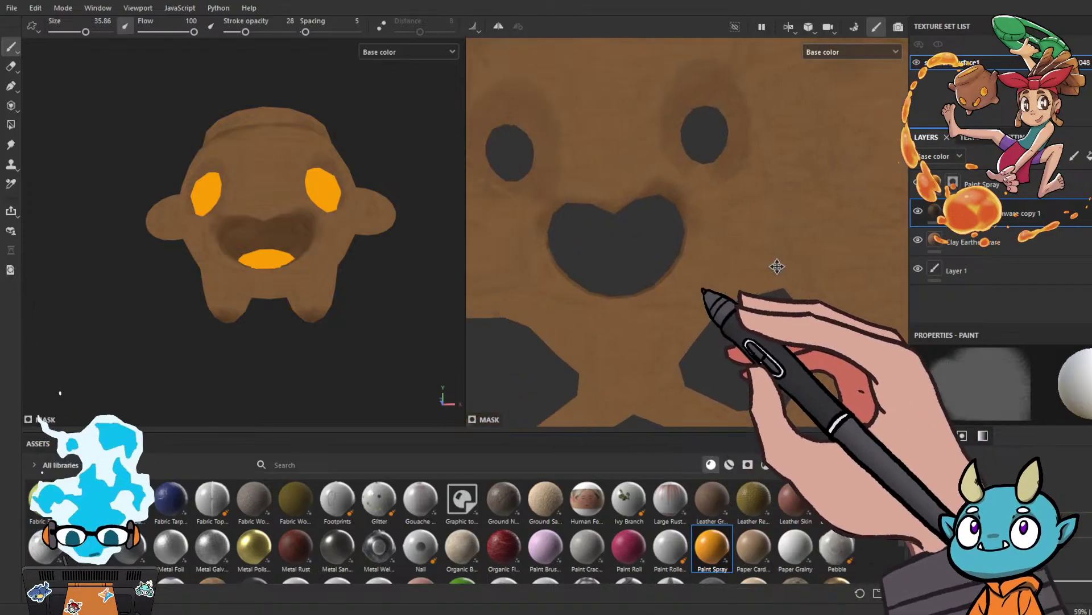
alt+middle_drag(736, 248, 762, 271)
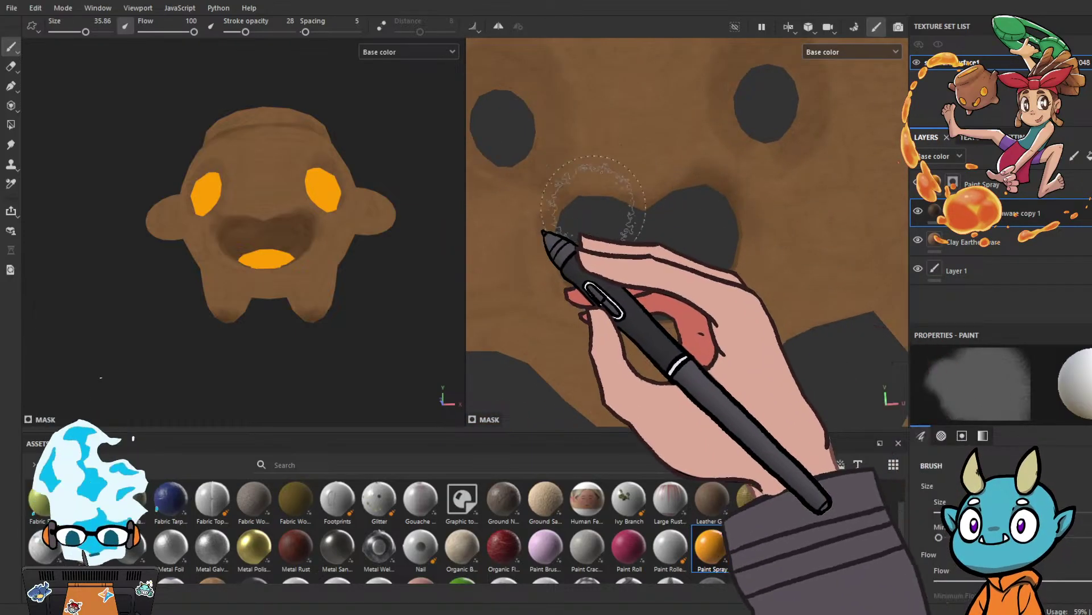
click(11, 144)
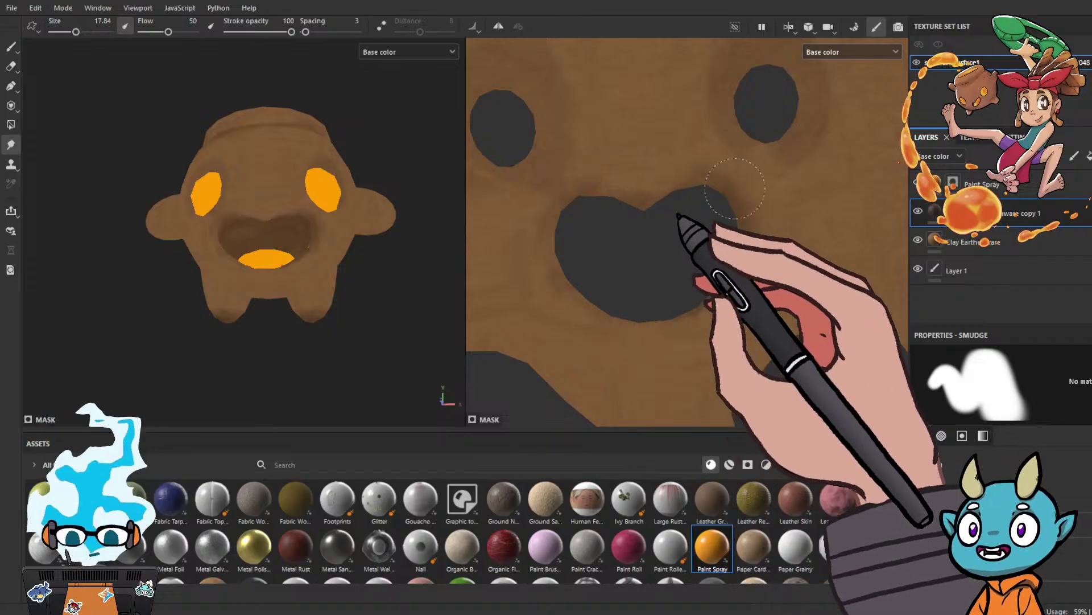
scroll(665, 307, down, 3)
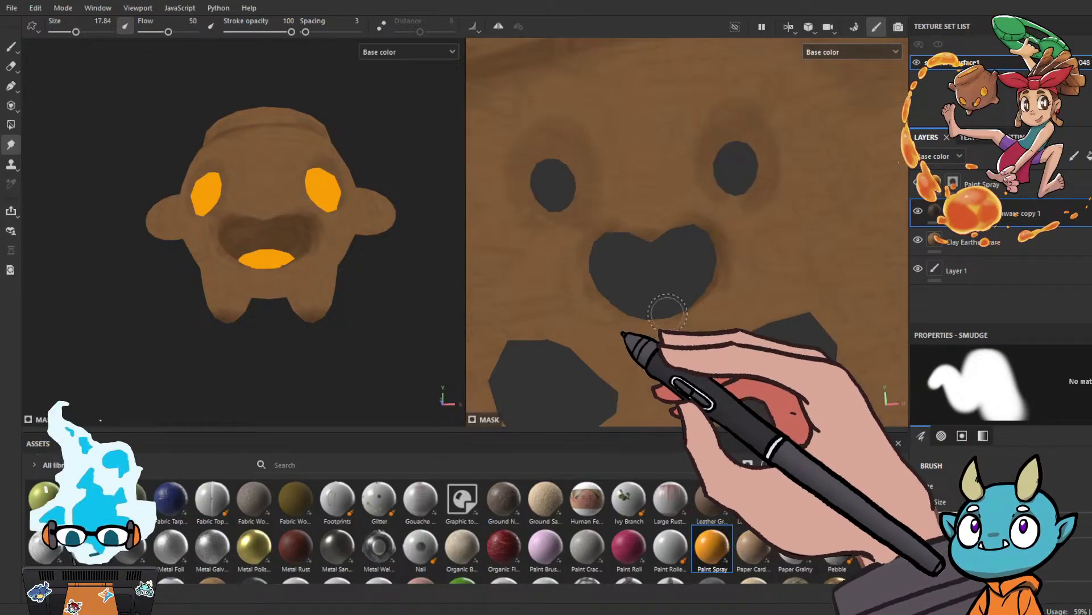
alt+middle_drag(771, 280, 666, 296)
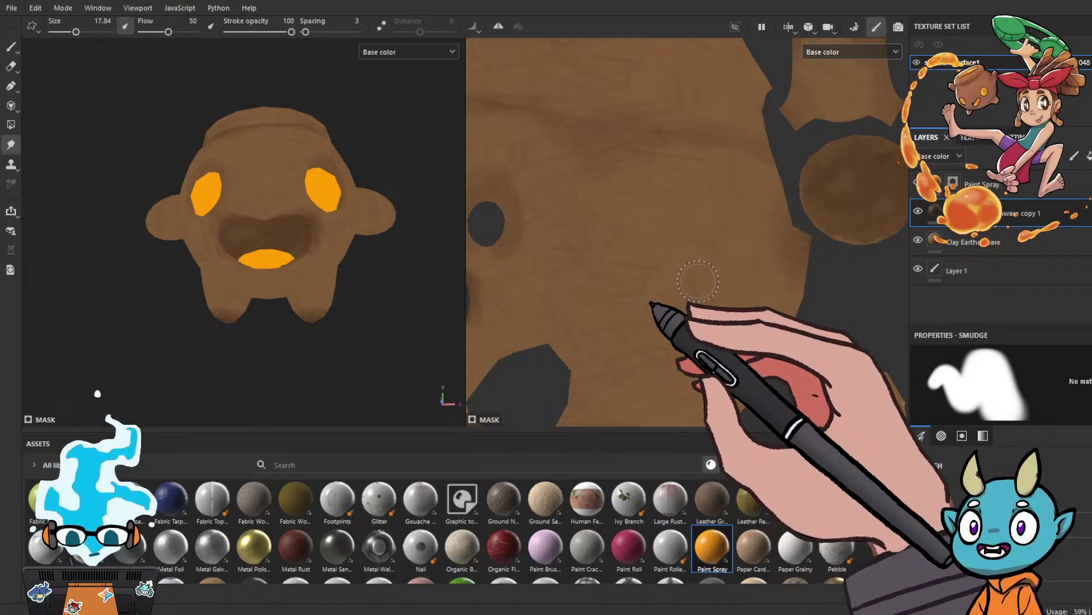
Smudge the dark paint on the round mouth-interior UV island and check the mouth on the model.
alt+middle_drag(752, 287, 660, 323)
scroll(689, 313, up, 2)
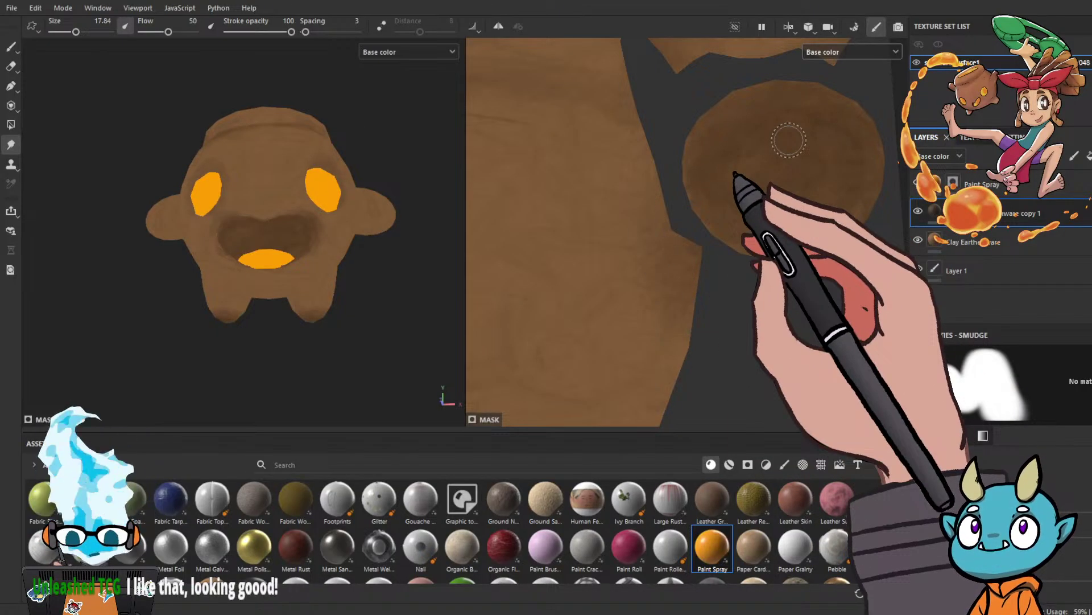
scroll(397, 235, down, 2)
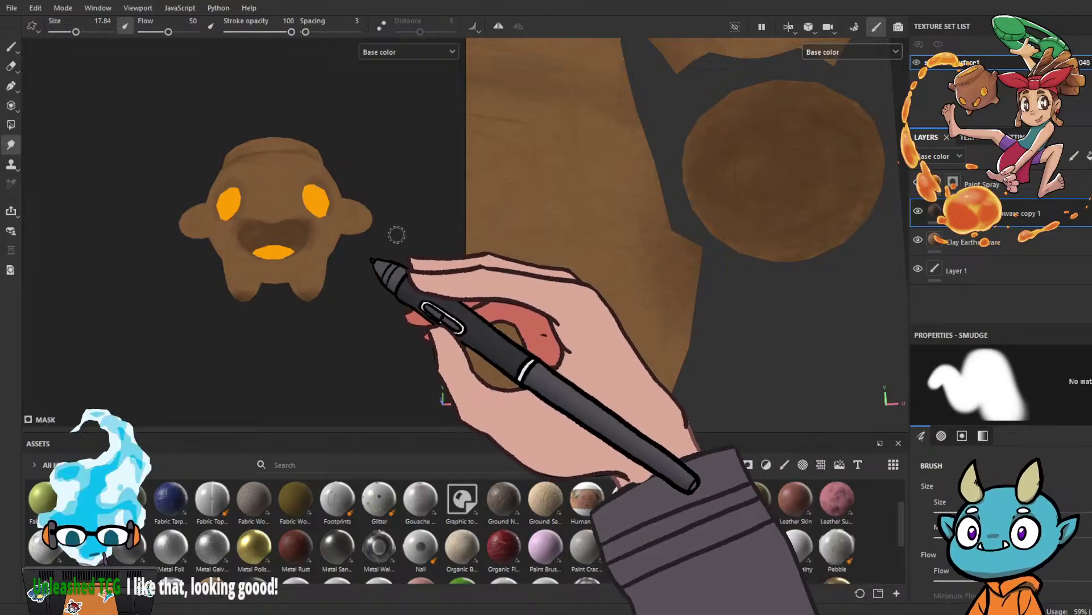
scroll(397, 234, down, 2)
alt+drag(398, 234, 354, 245)
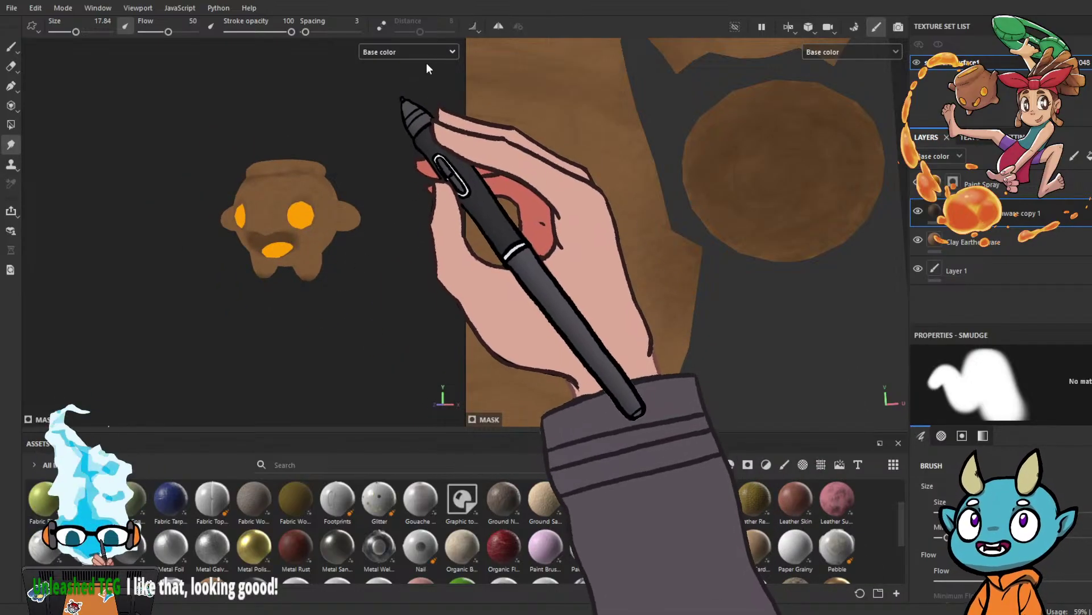
Display the full material in both views and examine the pot's face at an angle.
key(m)
scroll(373, 236, up, 4)
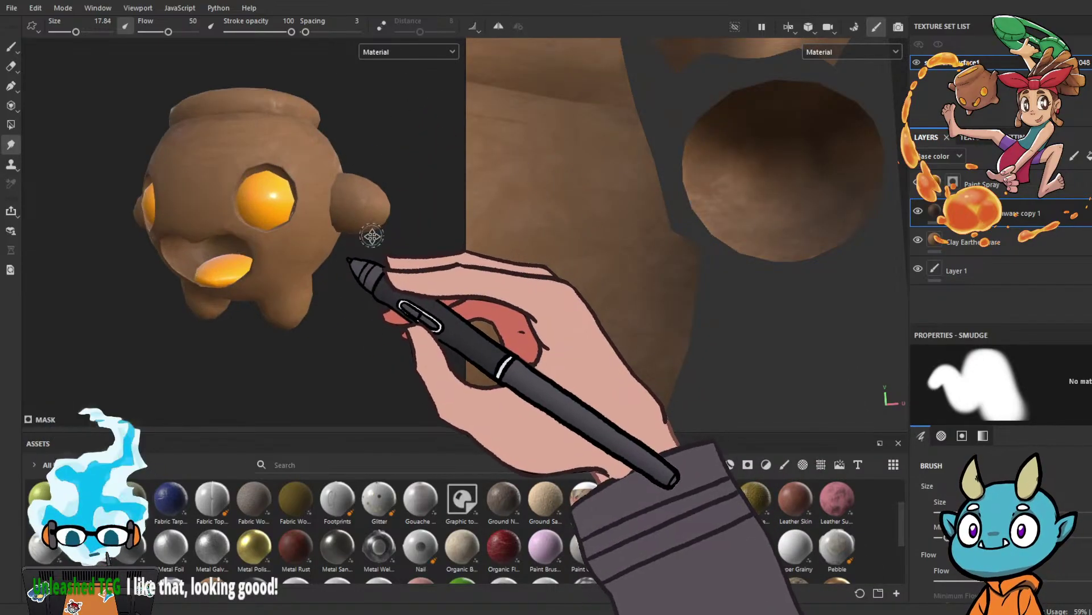
mouse_move(372, 236)
alt+mouse_down()
mouse_move(377, 266)
mouse_move(422, 276)
mouse_move(454, 235)
mouse_move(355, 236)
mouse_move(399, 253)
alt+mouse_up()
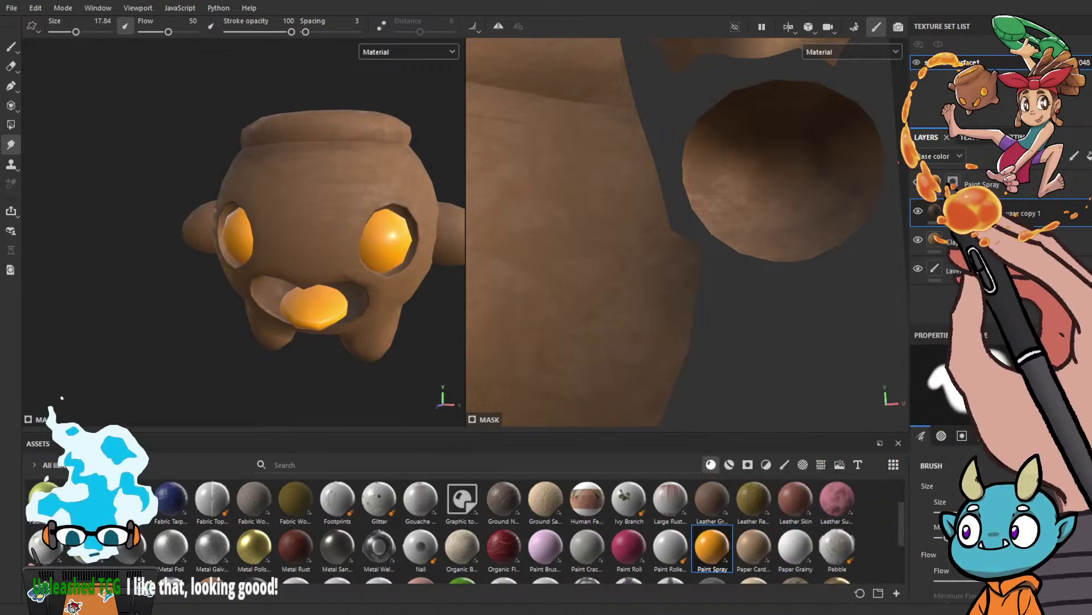
Duplicate the Paint Spray layer, open the copy's fill properties, and select its mask for painting.
click(1027, 194)
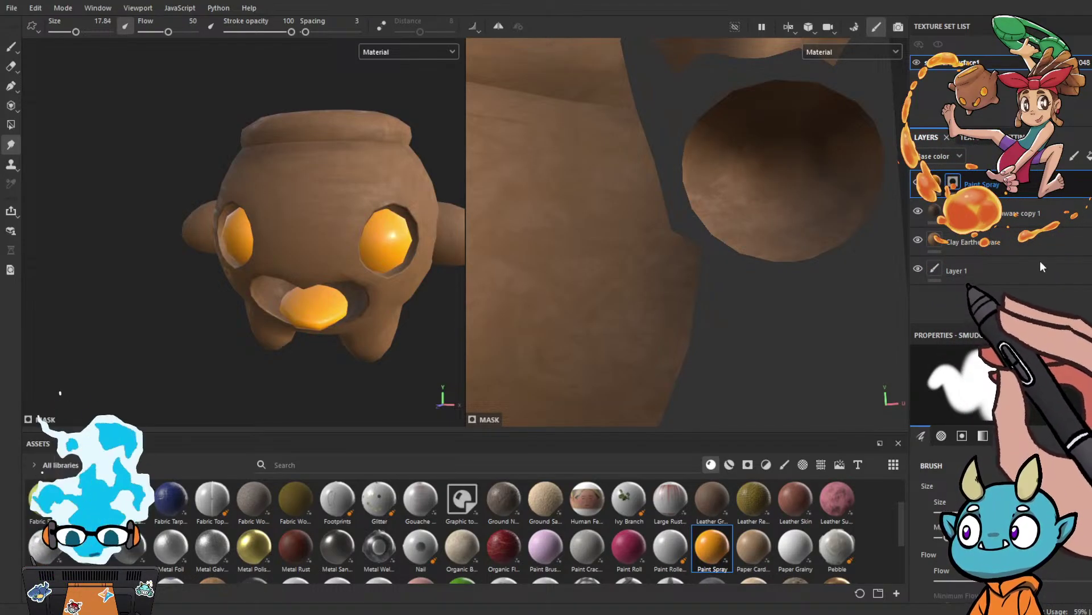
key(ctrl+d)
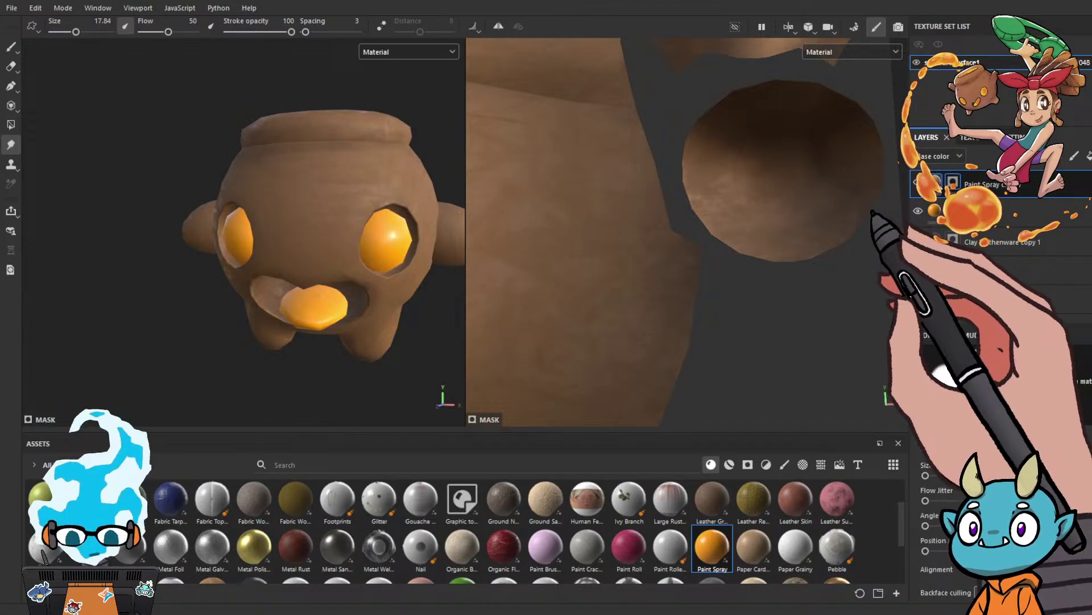
click(936, 182)
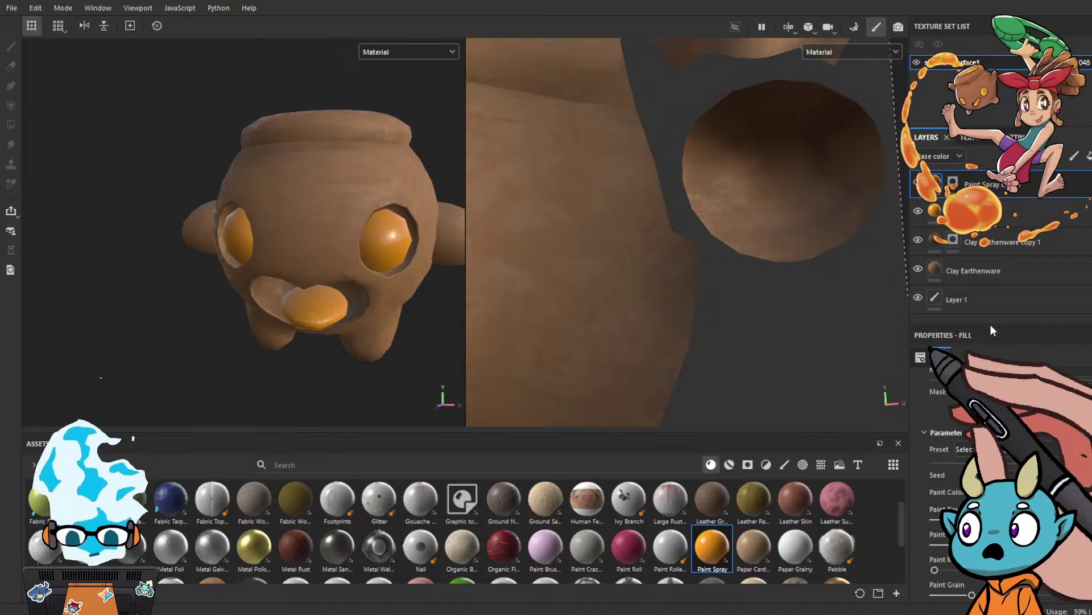
click(953, 182)
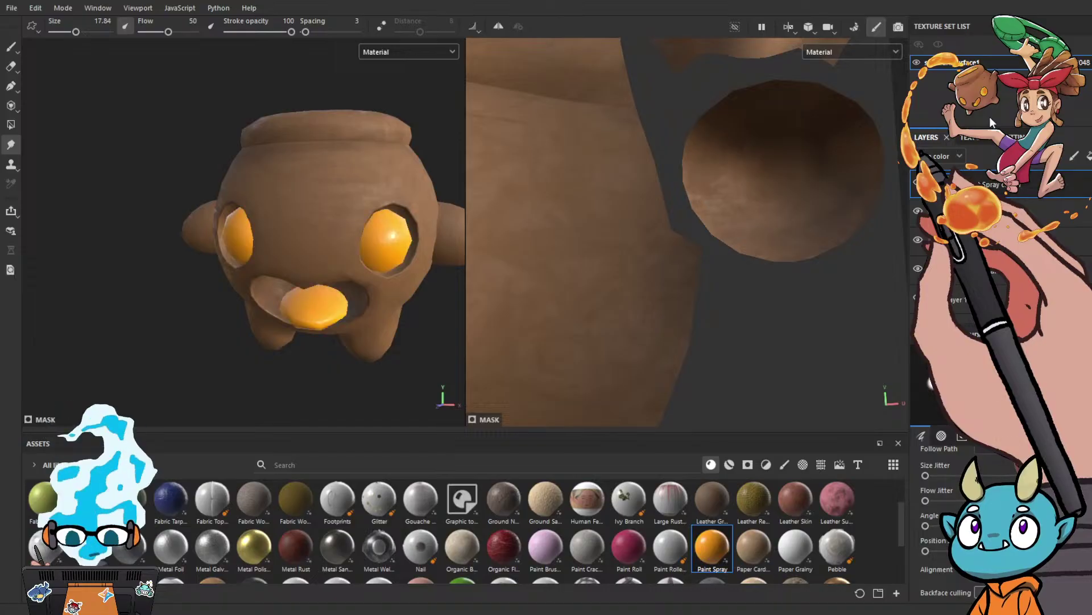
Replace the paint brush's Dirt alpha and try a stroke on the orange eye's UV island, undoing it.
scroll(401, 268, up, 4)
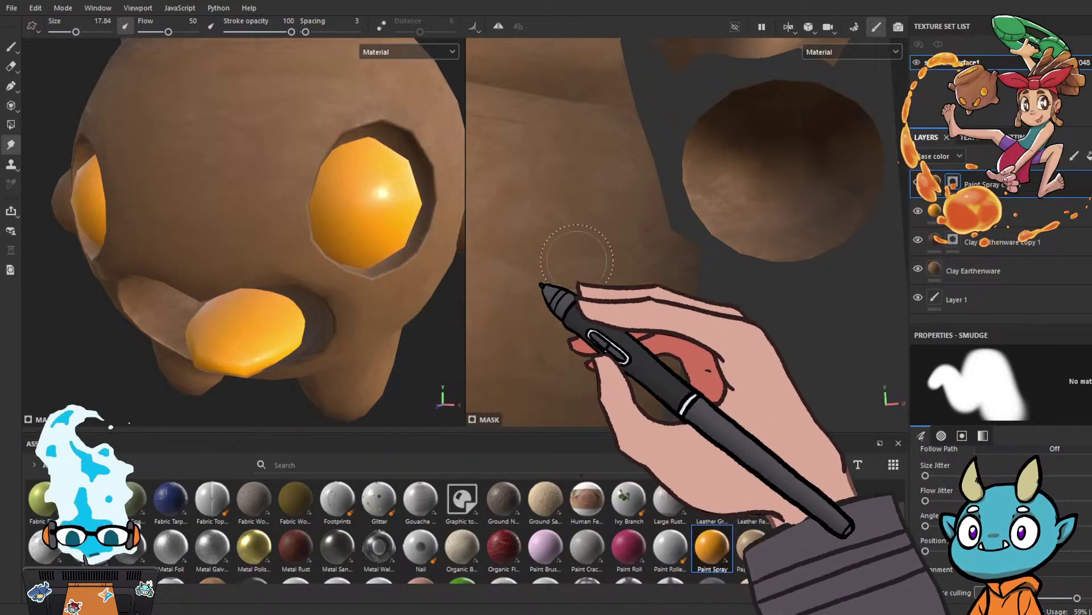
scroll(634, 263, down, 6)
alt+middle_drag(637, 292, 677, 202)
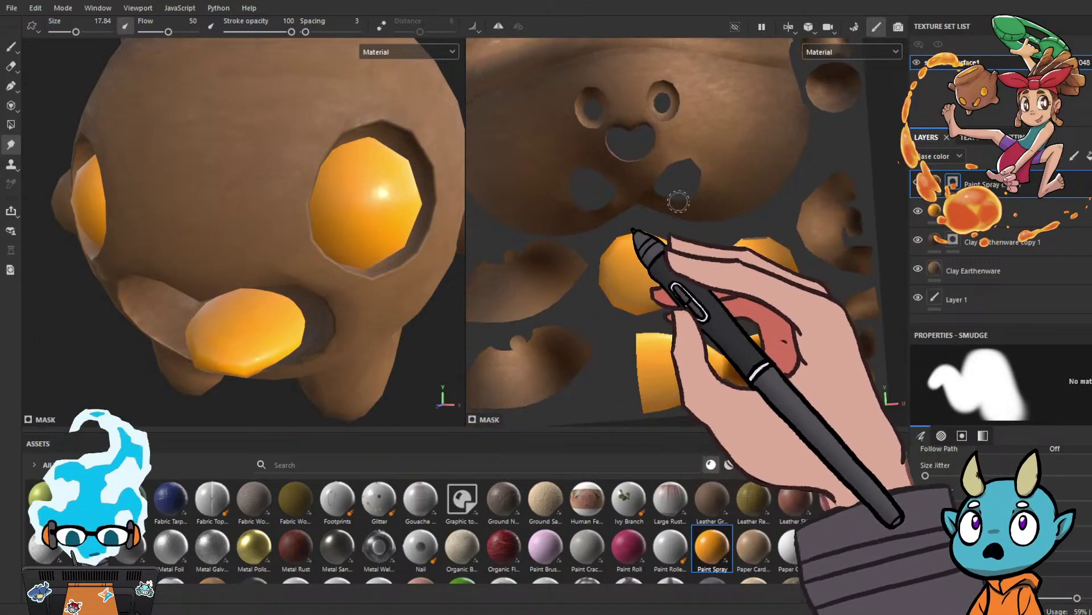
scroll(668, 256, up, 3)
alt+middle_drag(638, 273, 660, 235)
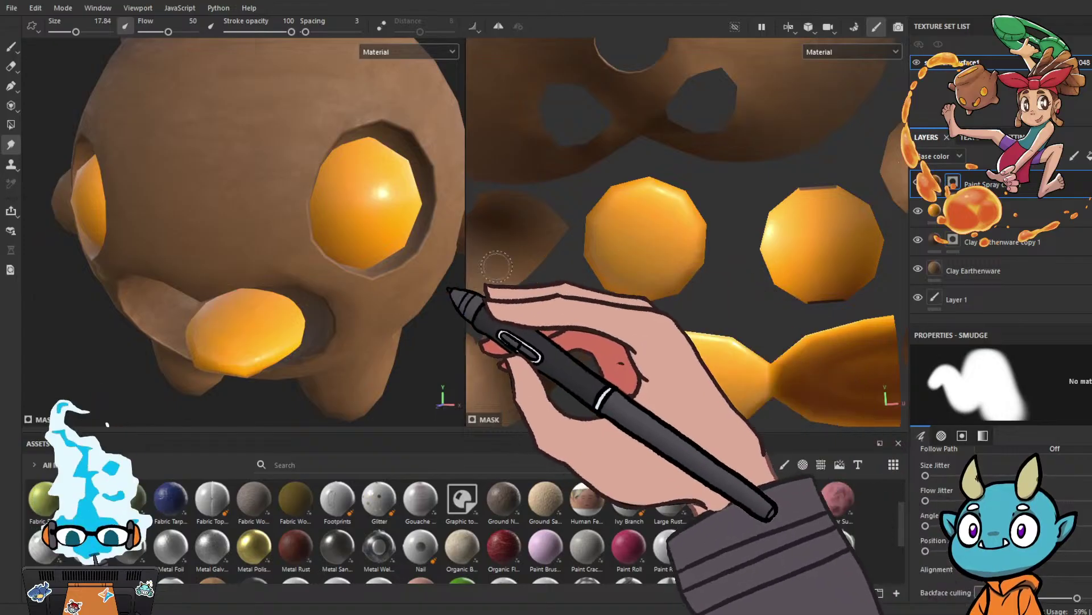
alt+middle_drag(737, 239, 598, 279)
scroll(690, 288, up, 4)
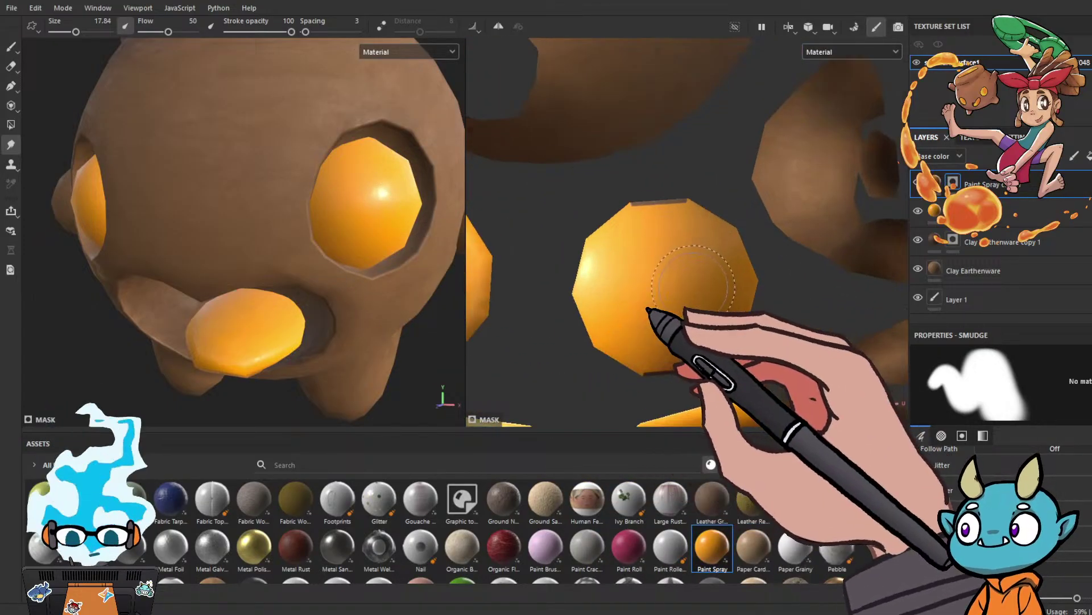
alt+middle_drag(688, 291, 682, 268)
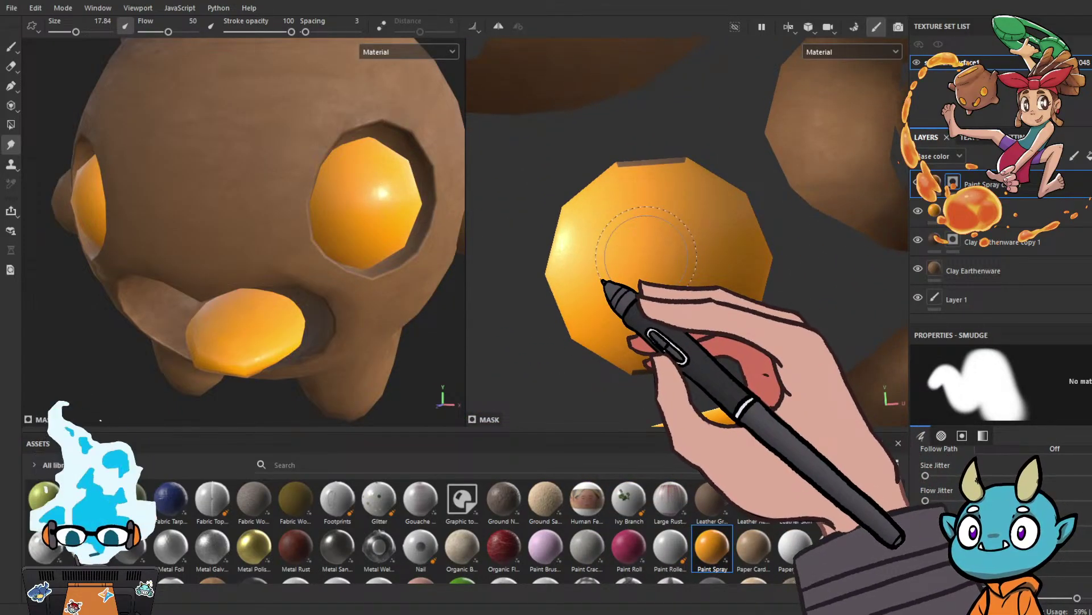
mouse_move(641, 273)
alt+mouse_down()
mouse_move(676, 278)
mouse_move(632, 277)
alt+mouse_up()
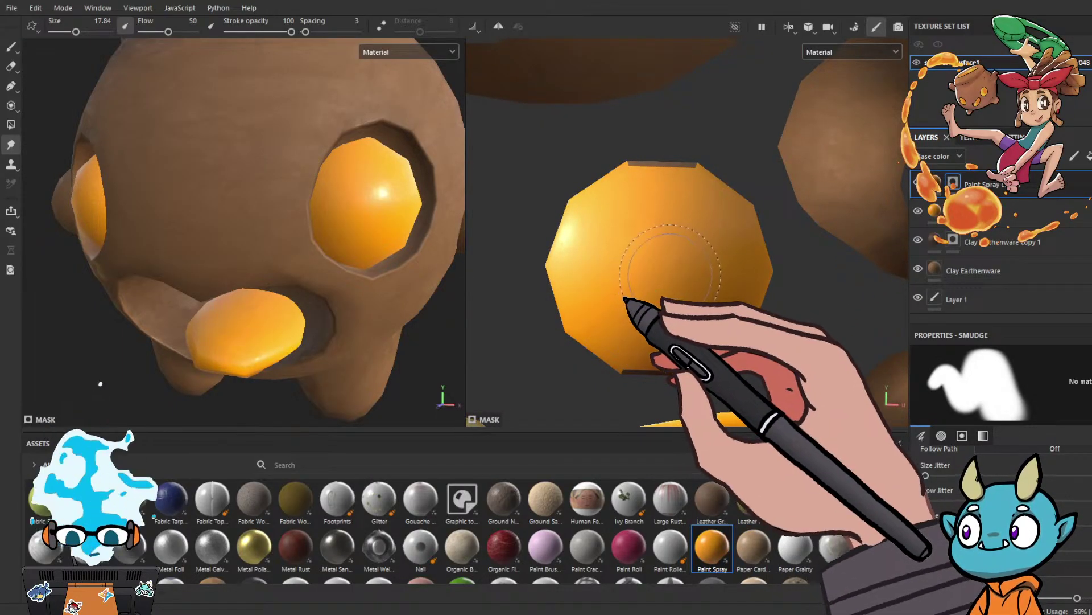
click(11, 46)
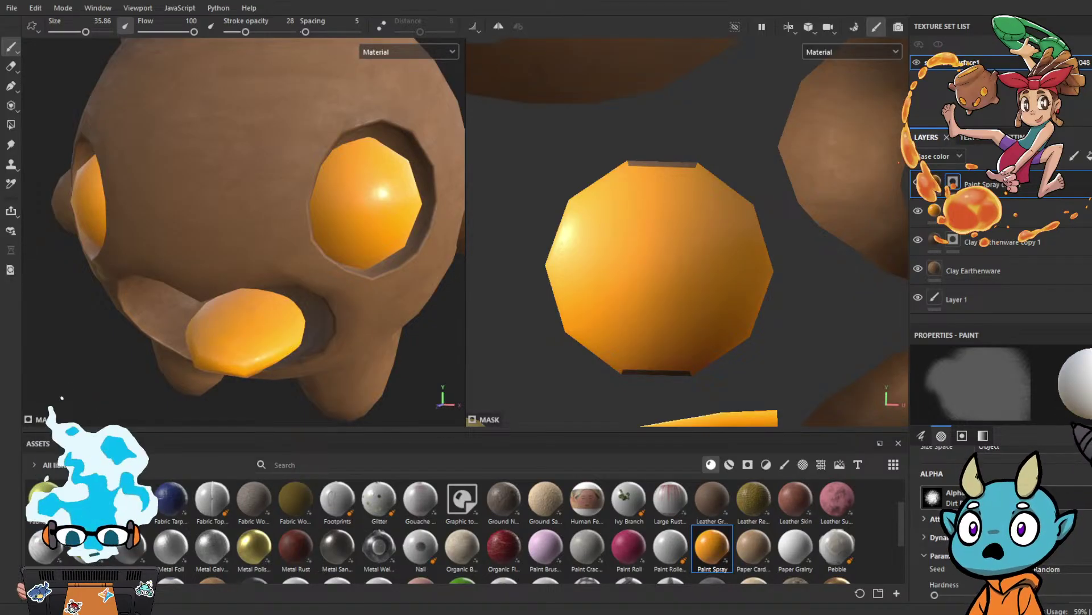
click(1047, 440)
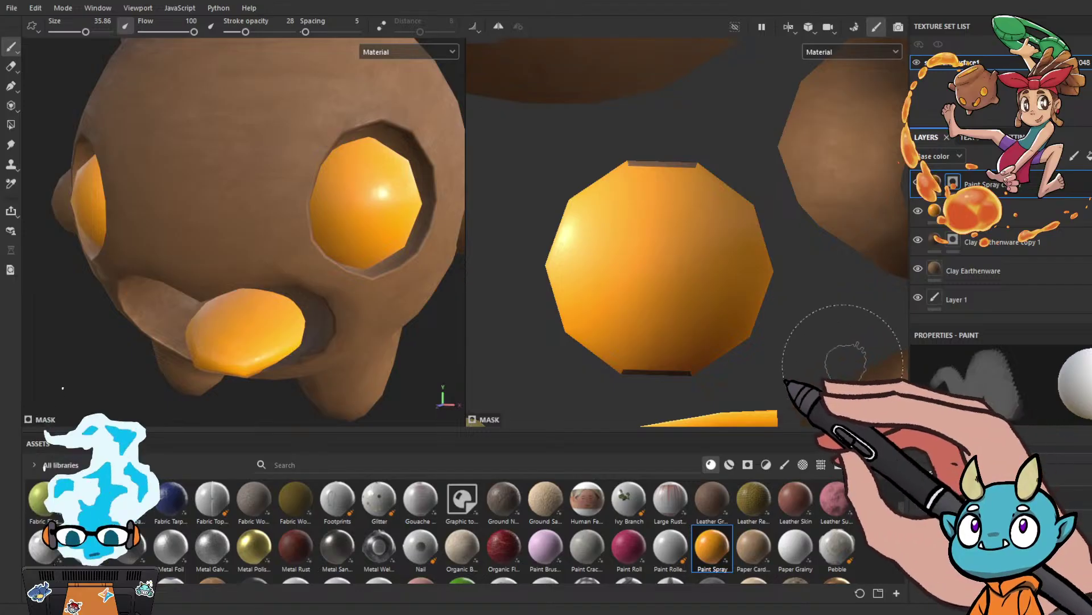
mouse_move(657, 280)
mouse_down()
mouse_move(730, 300)
mouse_move(728, 270)
mouse_up()
key(ctrl+z)
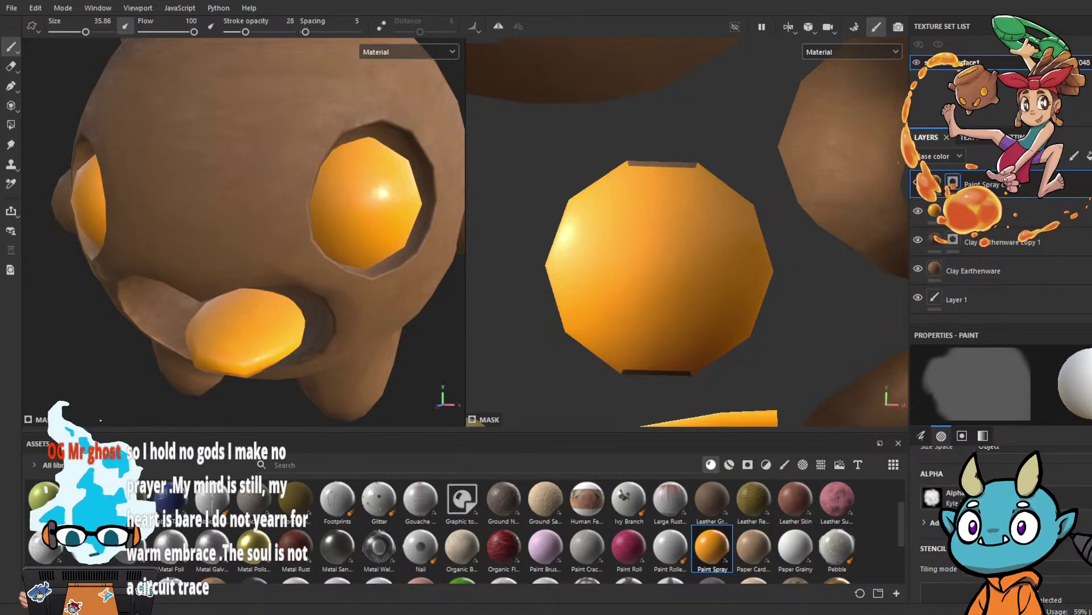
Reduce the brush size to 6.75 and paint a round pupil in the centre of the orange eye's UV island.
scroll(1001, 523, up, 5)
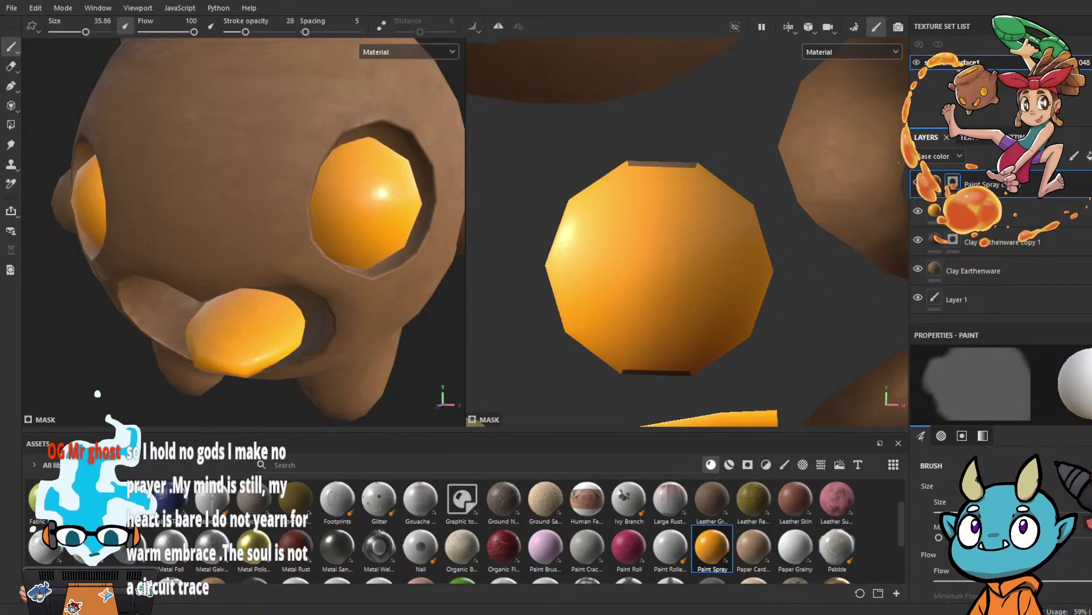
key([)
key([)
key([)
key([)
key([)
key([)
key([)
key([)
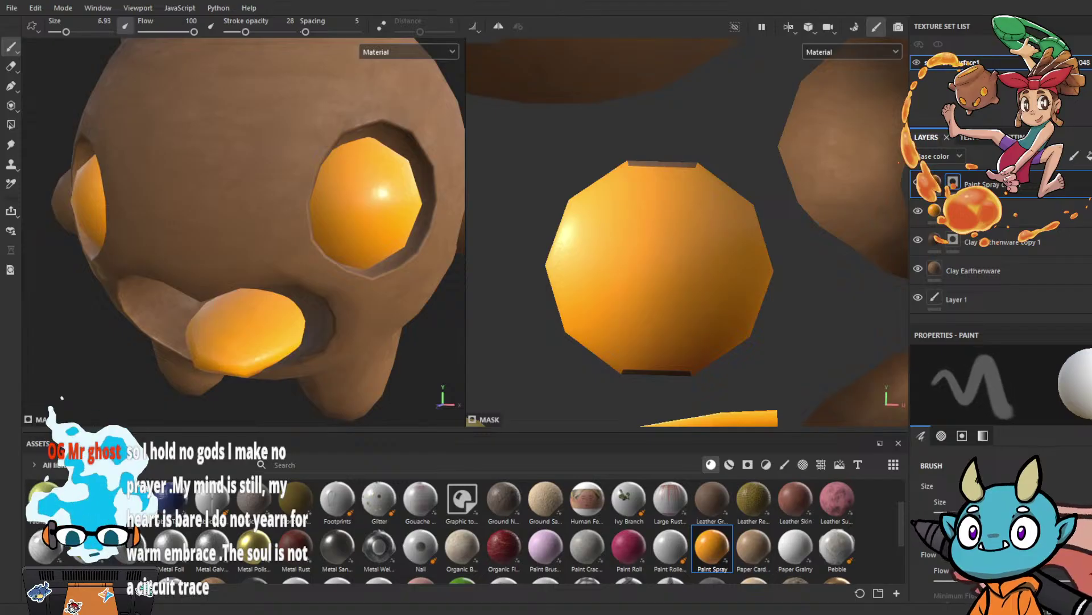
click(648, 266)
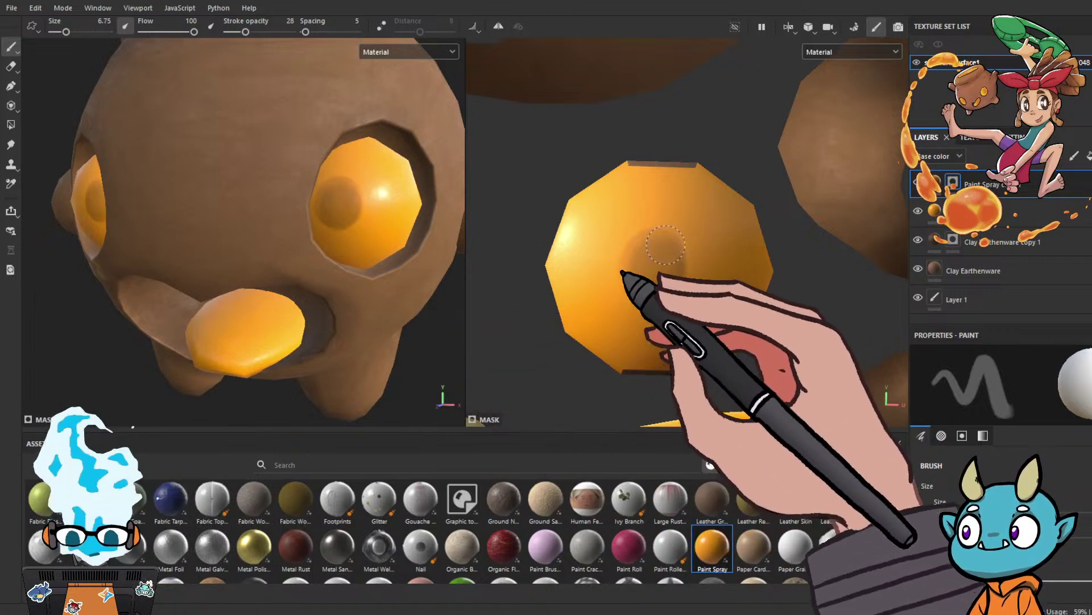
drag(665, 244, 646, 278)
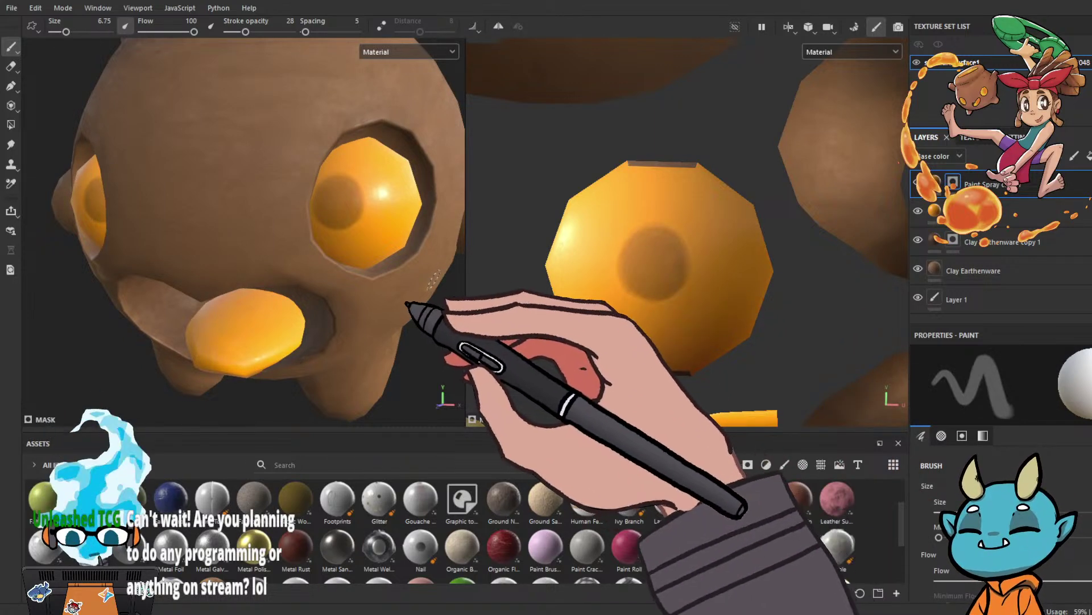
Check the pupils on the model from the front and widen the painted pupil on the eye's UV island.
alt+right_drag(437, 288, 402, 275)
alt+drag(369, 299, 410, 297)
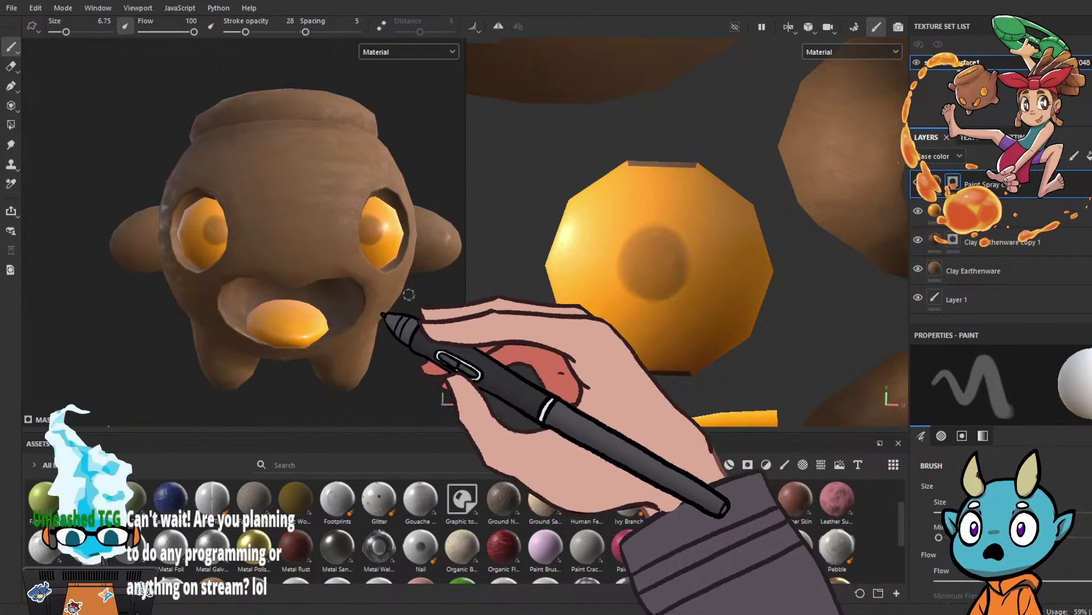
alt+right_drag(410, 298, 407, 302)
alt+middle_drag(408, 302, 381, 308)
scroll(380, 309, up, 3)
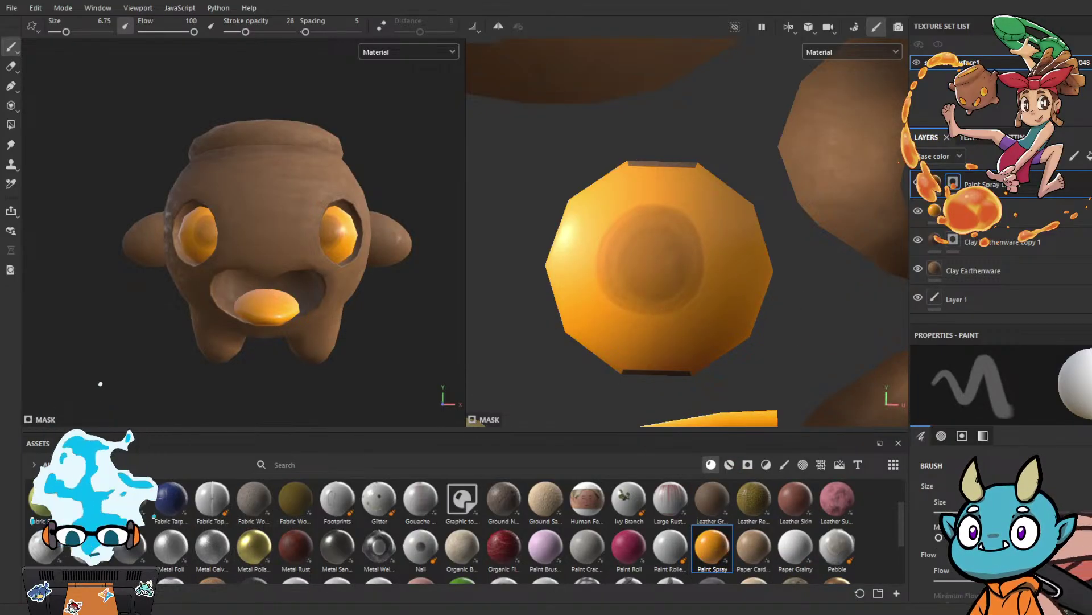
Set the stroke opacity to 100 and repaint the pupil as a solid, even circle on the eye island.
scroll(1001, 512, down, 3)
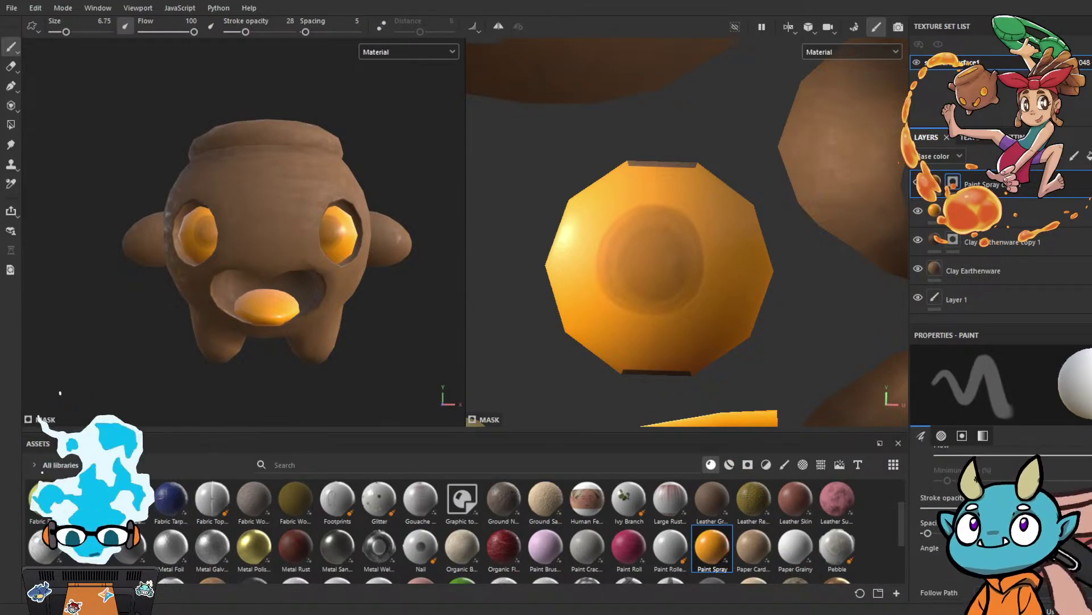
drag(981, 508, 1090, 508)
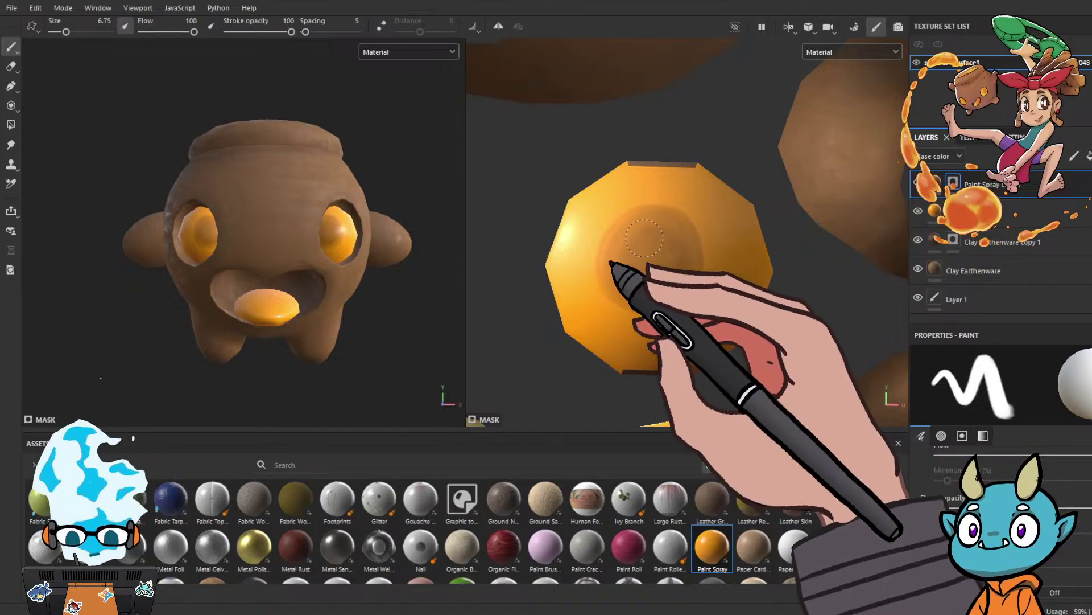
mouse_move(680, 273)
mouse_down()
mouse_move(630, 258)
mouse_move(658, 307)
mouse_move(670, 233)
mouse_move(611, 269)
mouse_move(638, 322)
mouse_move(699, 293)
mouse_move(694, 262)
mouse_move(656, 217)
mouse_up()
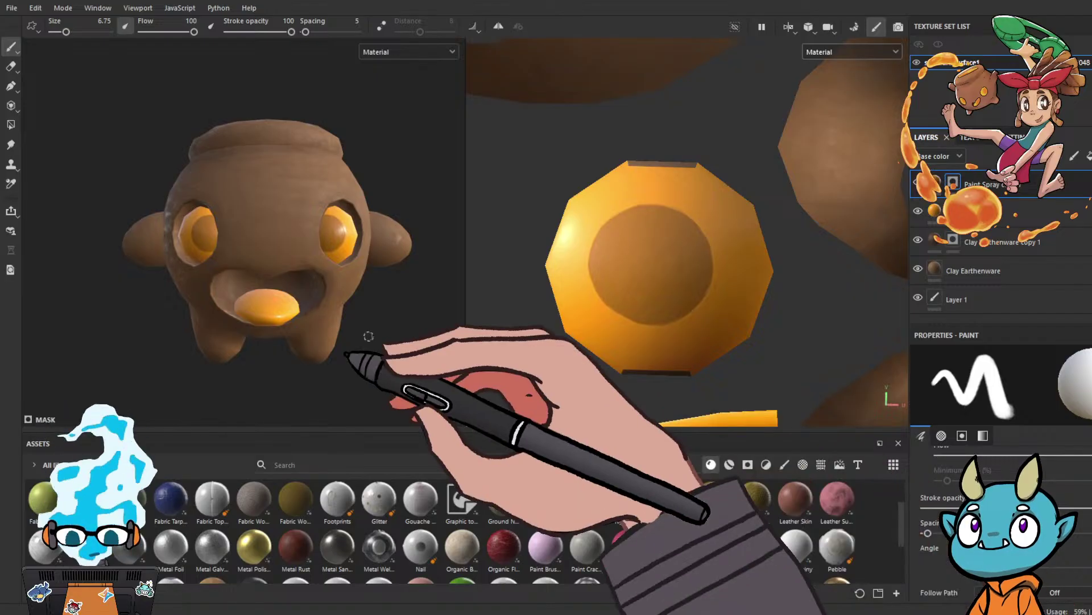
Examine the painted pupils on the model from different angles and distances.
alt+right_drag(370, 336, 402, 307)
mouse_move(401, 307)
alt+mouse_down()
mouse_move(337, 319)
mouse_move(337, 405)
mouse_move(393, 276)
mouse_move(479, 303)
mouse_move(407, 318)
mouse_move(398, 333)
mouse_move(378, 299)
mouse_move(306, 307)
mouse_move(464, 296)
mouse_move(503, 307)
mouse_move(384, 314)
alt+mouse_up()
alt+right_drag(384, 314, 428, 313)
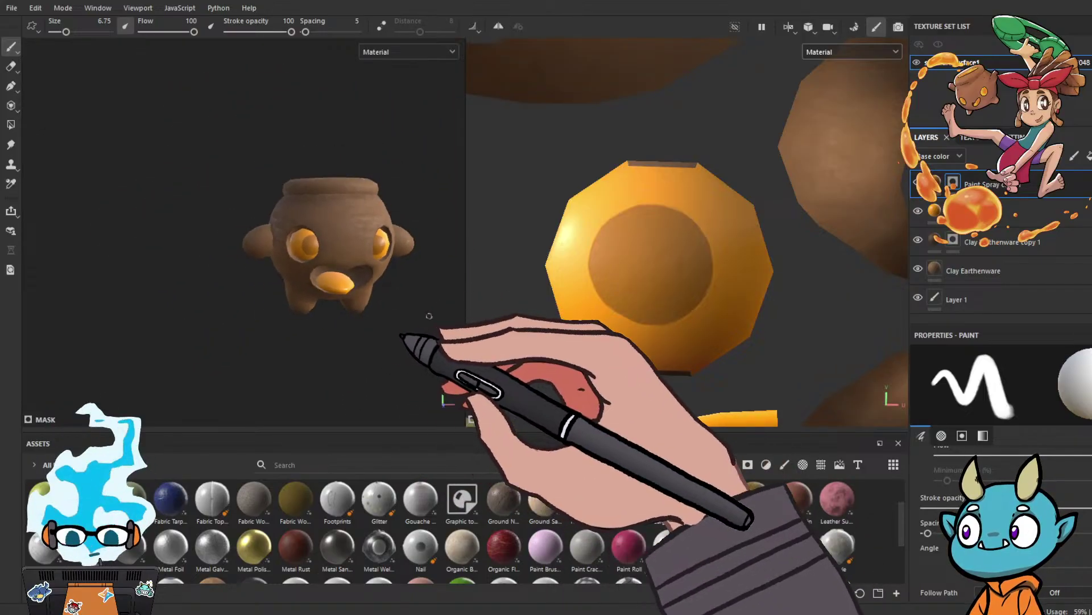
alt+drag(428, 312, 379, 300)
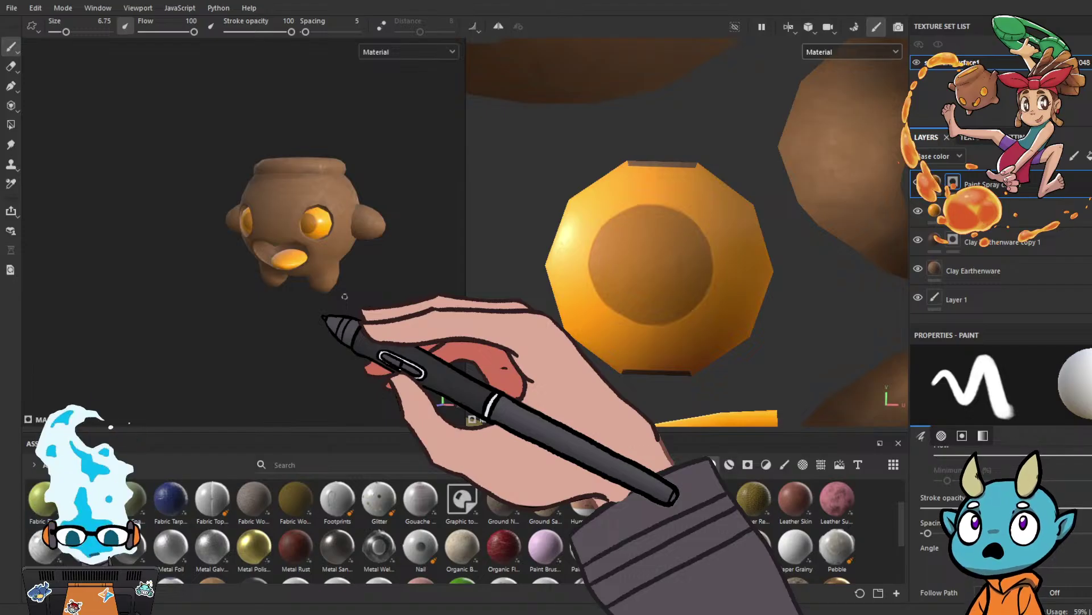
Inspect the clay body, mouth and orange eyes with their pupils up close and from both sides.
scroll(305, 308, up, 8)
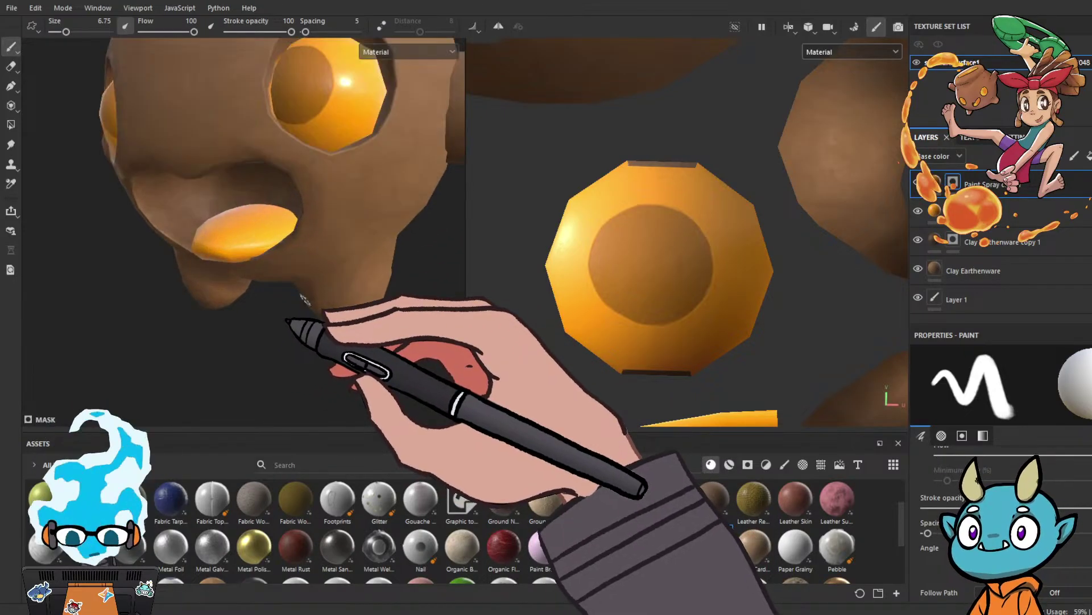
scroll(307, 296, up, 1)
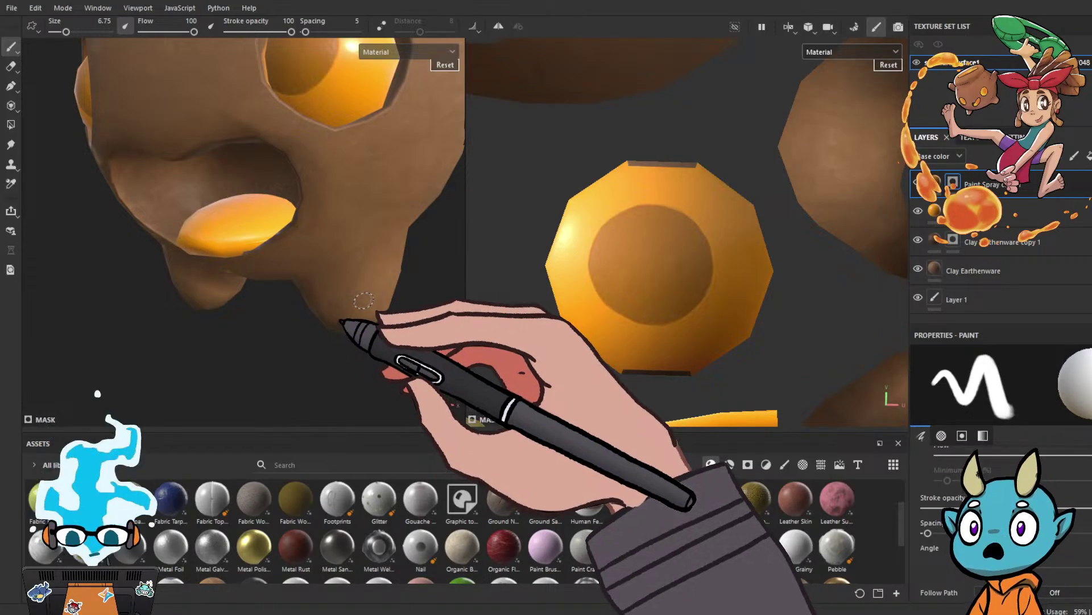
alt+drag(399, 307, 337, 378)
alt+right_drag(336, 379, 347, 317)
alt+drag(347, 317, 455, 308)
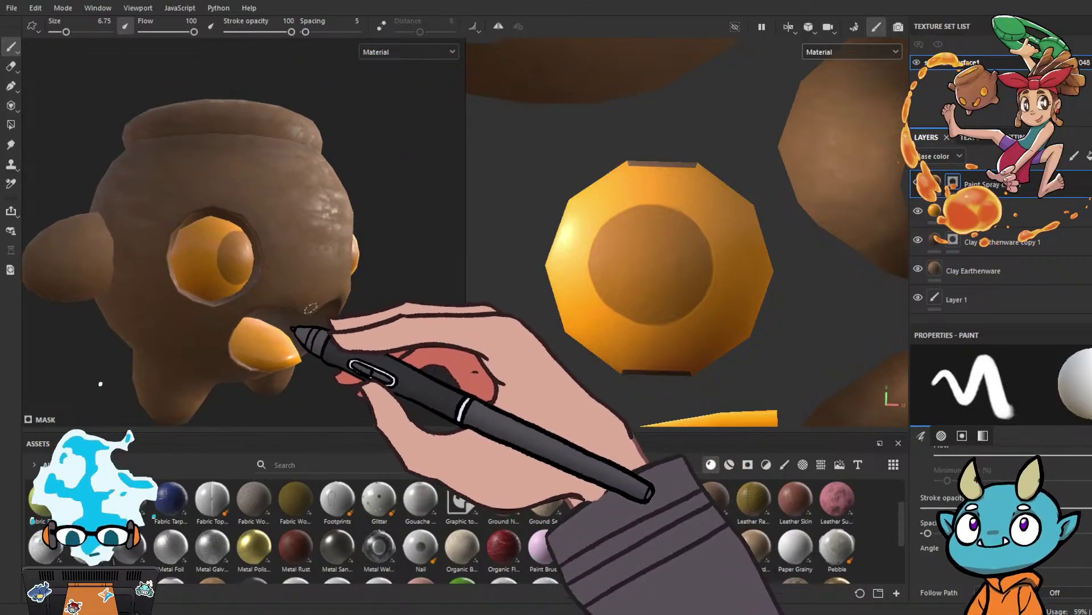
mouse_move(306, 313)
alt+mouse_down()
mouse_move(470, 305)
mouse_move(254, 334)
mouse_move(341, 322)
mouse_move(300, 361)
mouse_move(347, 261)
alt+mouse_up()
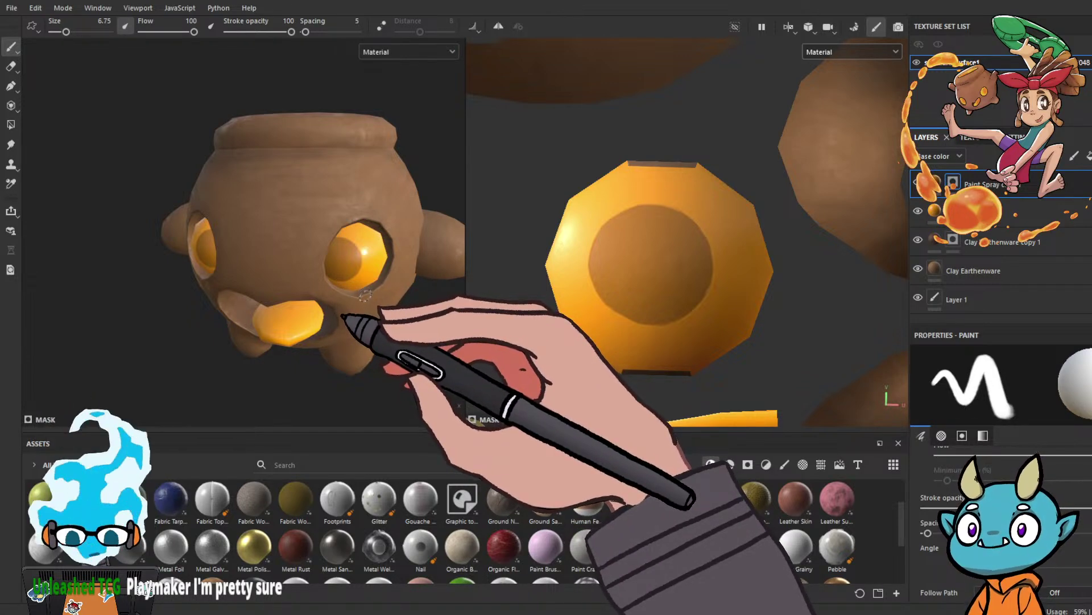
middle_drag(355, 320, 339, 305)
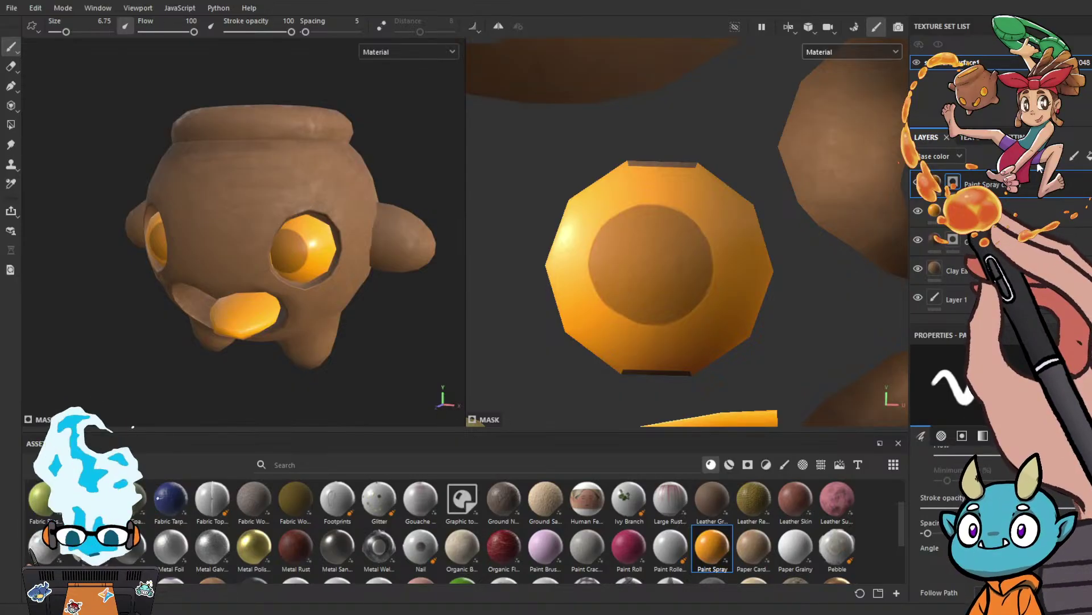
Search the materials for "paint" and apply Paint Roll to the model as a fill layer on top of the stack.
click(1074, 157)
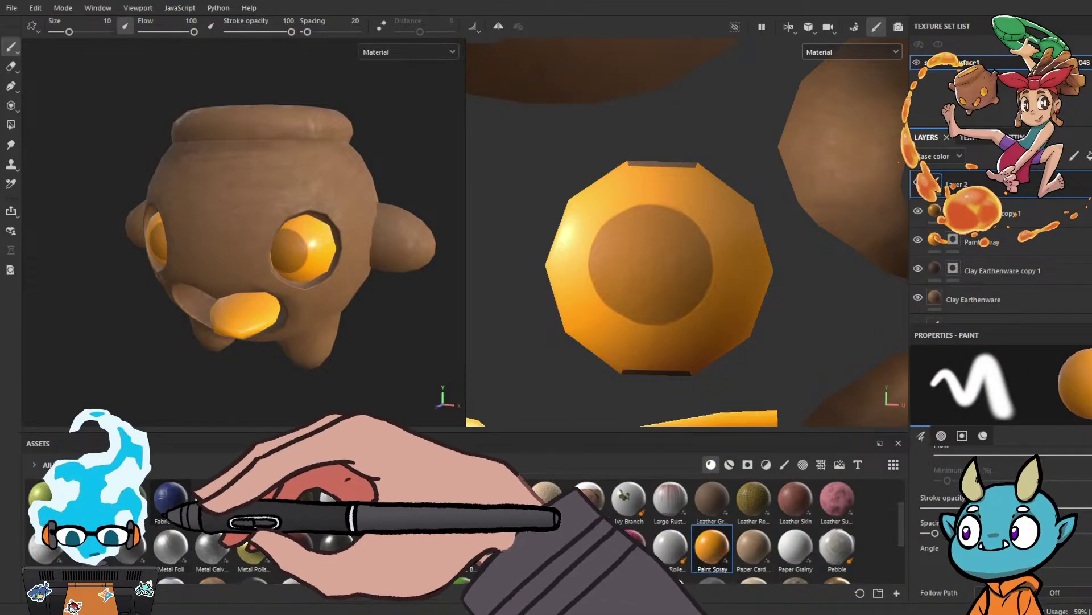
scroll(461, 529, down, 2)
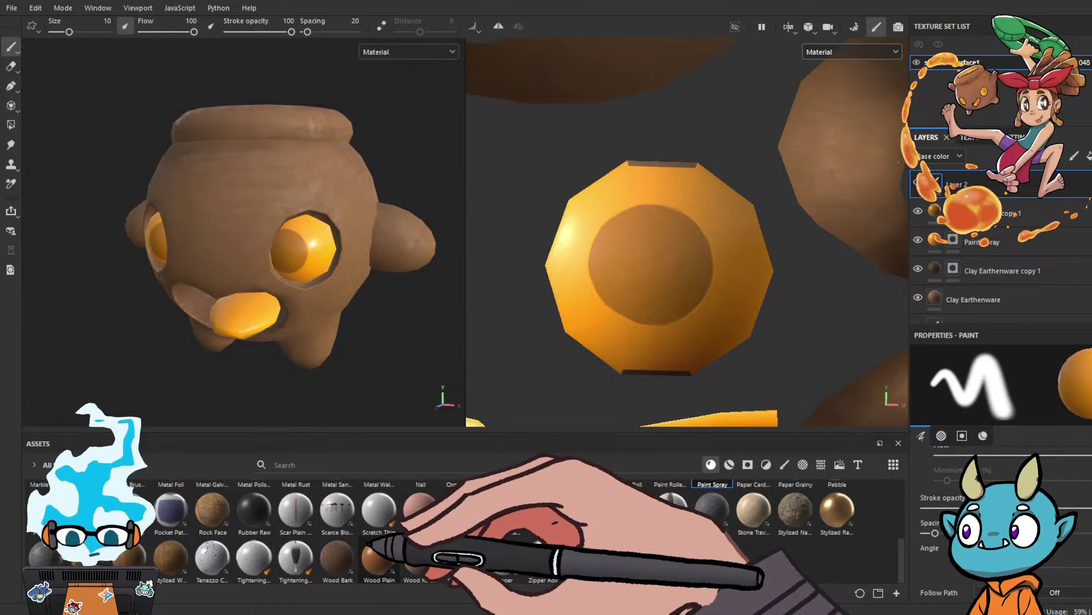
scroll(475, 527, up, 4)
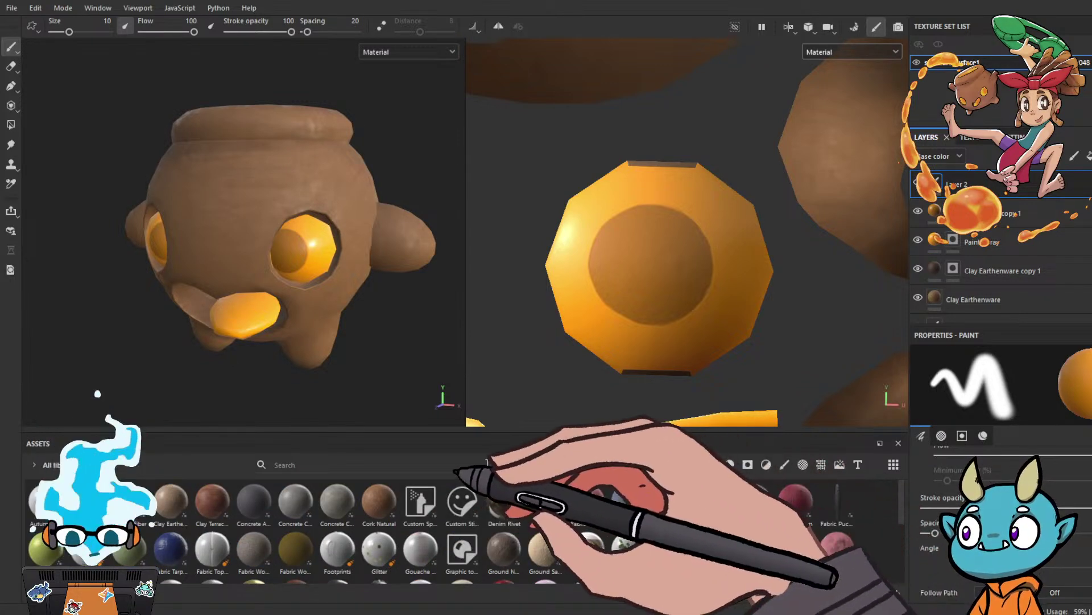
text(p)
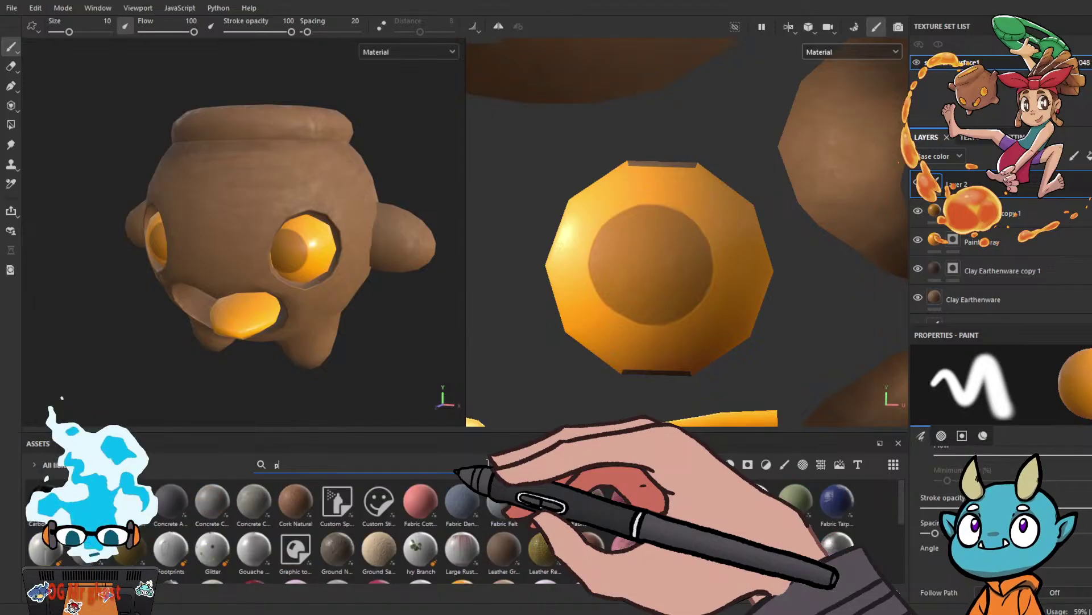
text(aint)
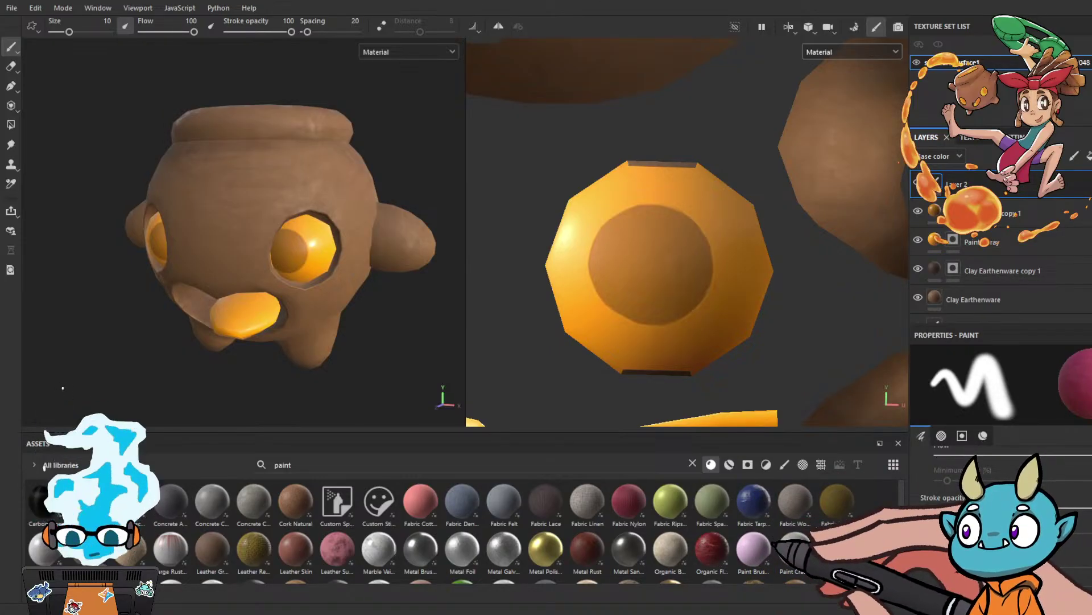
mouse_move(837, 549)
mouse_down()
mouse_move(524, 366)
mouse_move(512, 268)
mouse_move(204, 177)
mouse_move(220, 177)
mouse_up()
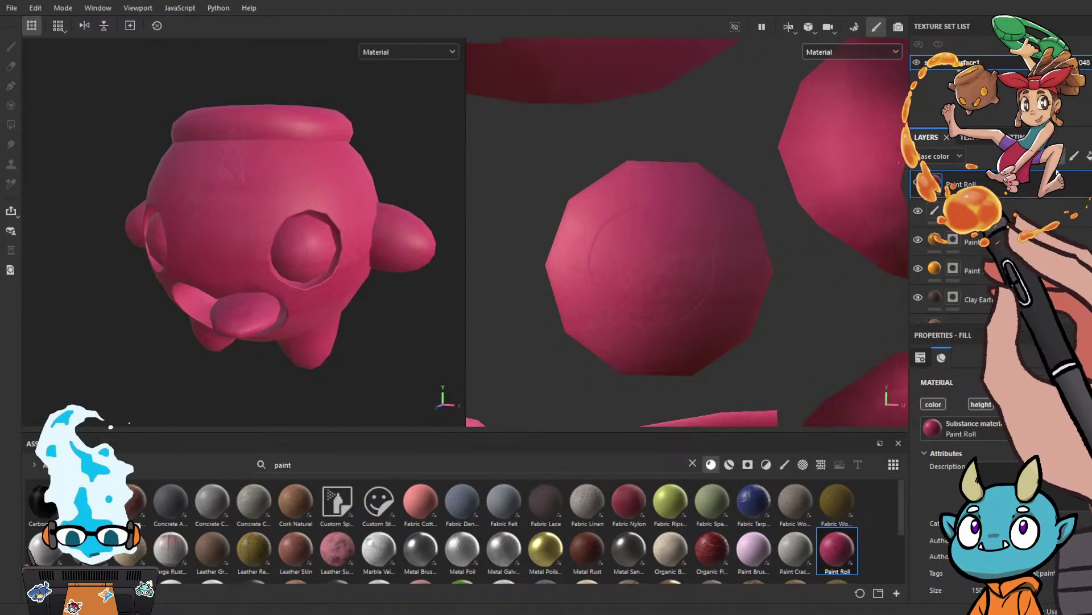
Hide the Paint Roll fill with a black mask, delete the empty Layer 2, and make the Paint Roll mask active.
click(1075, 194)
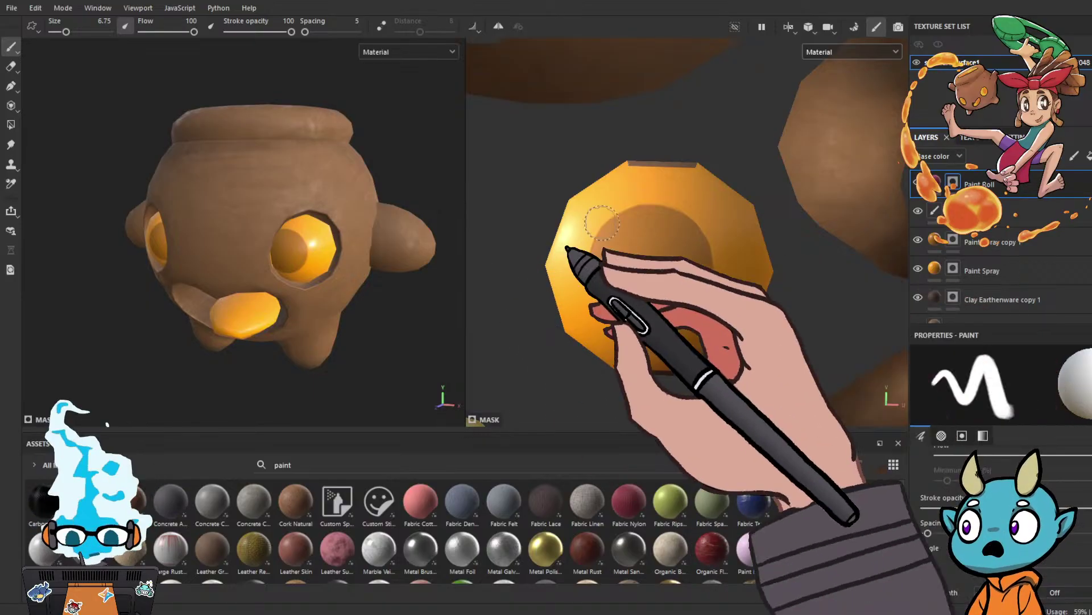
click(1025, 218)
key(Delete)
click(953, 182)
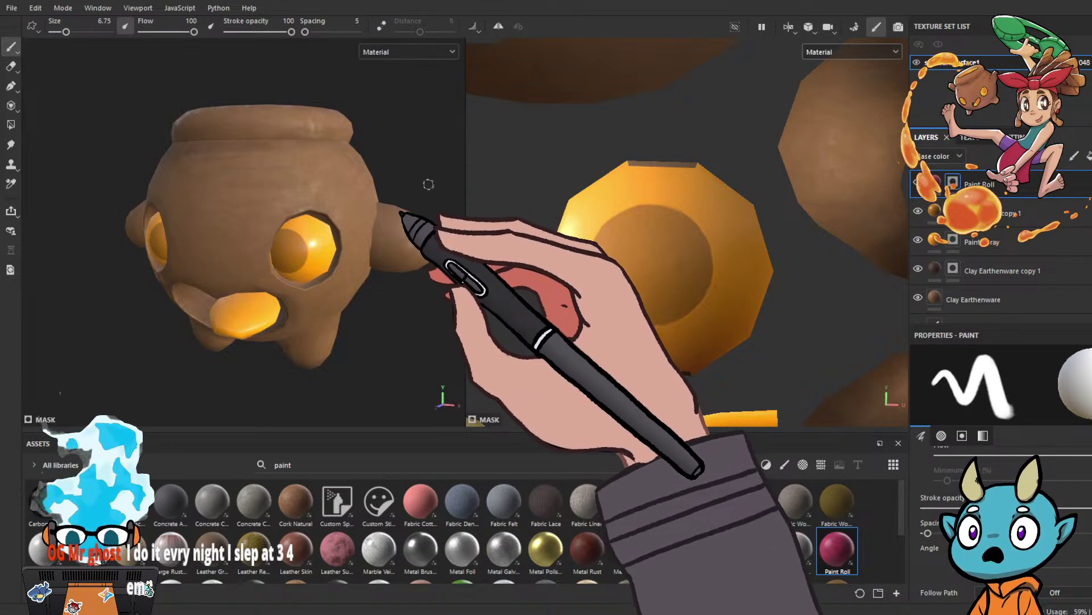
Try painting a pink star outline around the eye on the Paint Roll mask.
alt+middle_drag(381, 305, 388, 303)
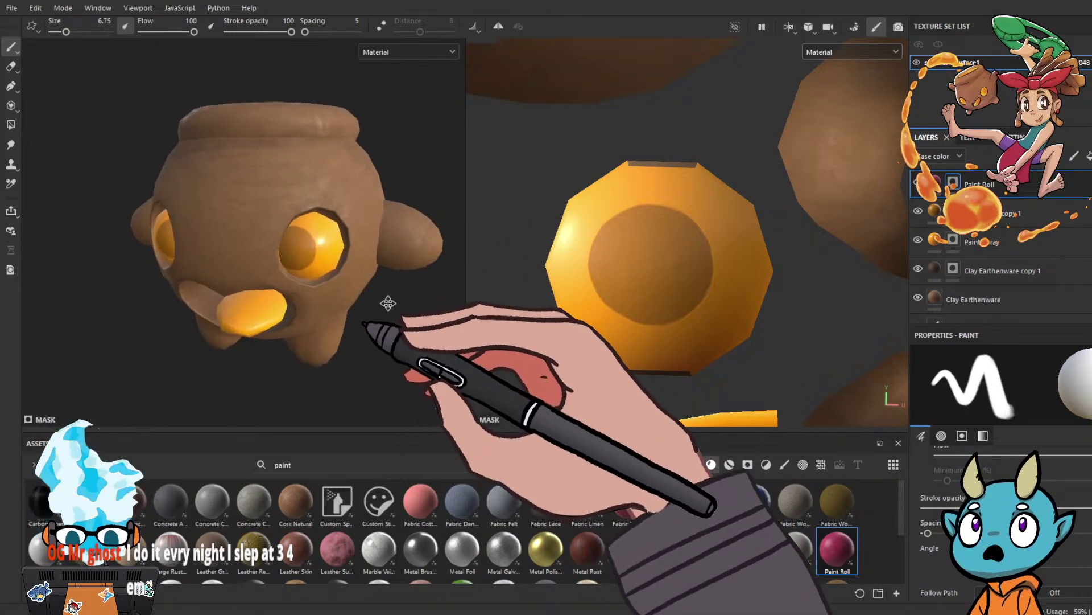
alt+drag(388, 303, 408, 287)
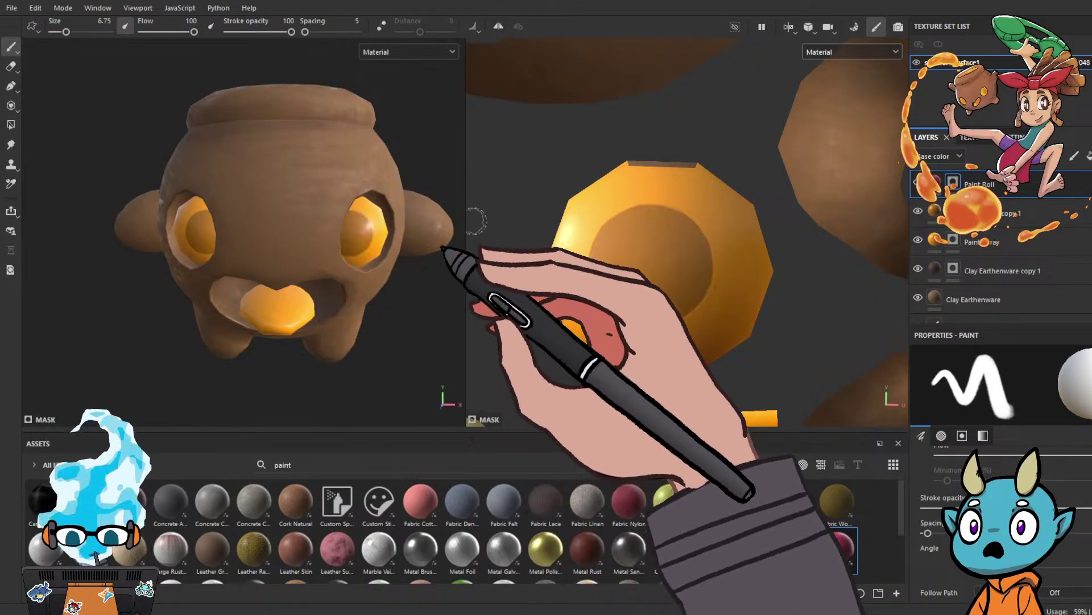
mouse_move(393, 309)
alt+mouse_down()
mouse_move(350, 150)
mouse_move(371, 182)
mouse_move(293, 185)
mouse_move(282, 211)
mouse_move(293, 260)
alt+mouse_up()
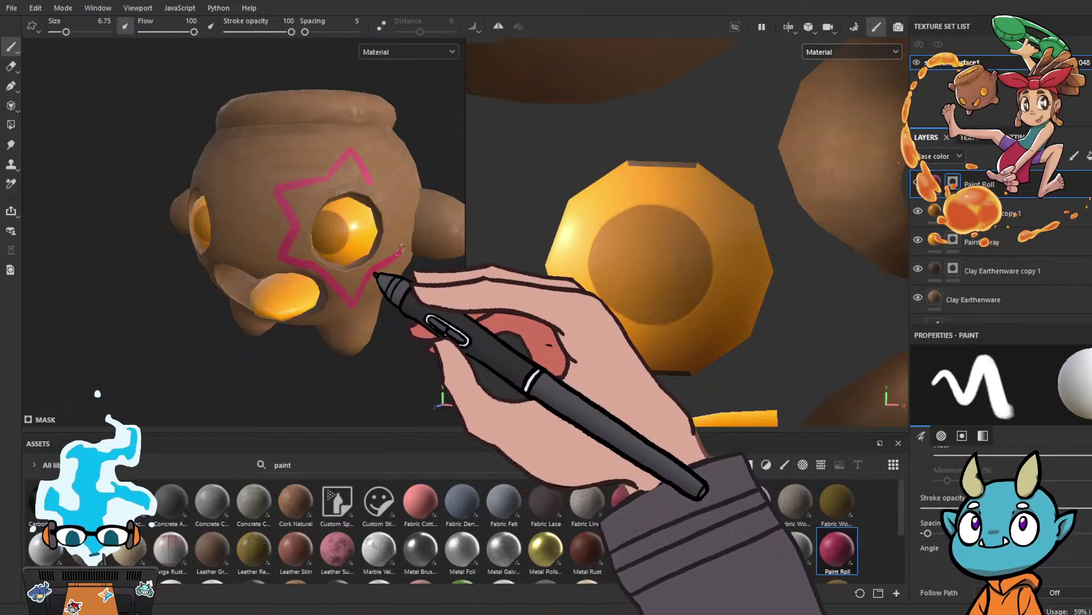
drag(401, 251, 385, 212)
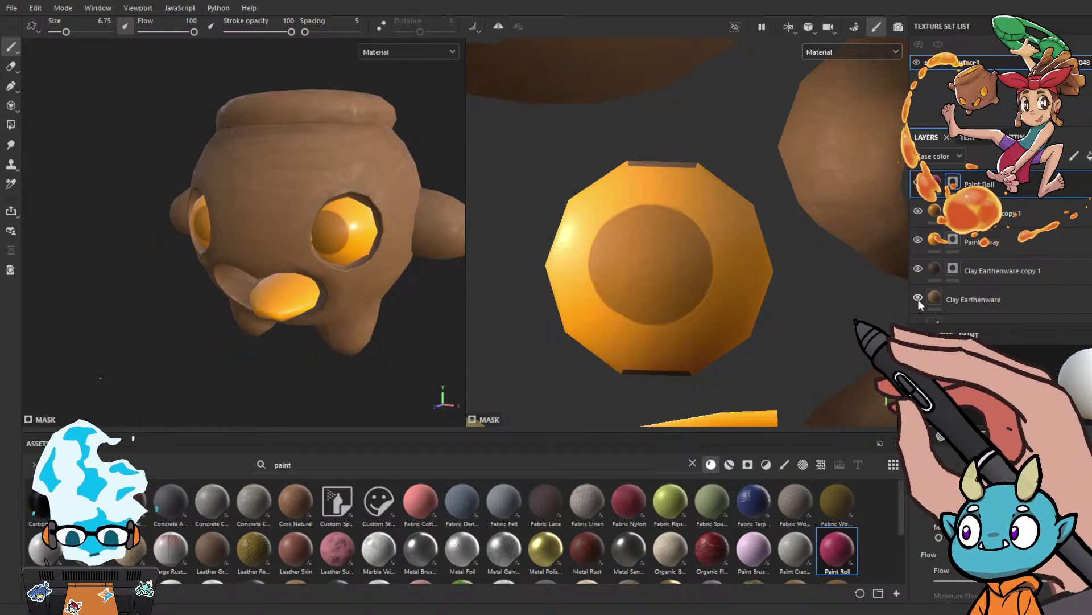
Try a Polygon Fill on a body face beside the eye socket's UVs in the Paint Roll mask, and undo it.
scroll(728, 202, down, 2)
scroll(728, 202, down, 2)
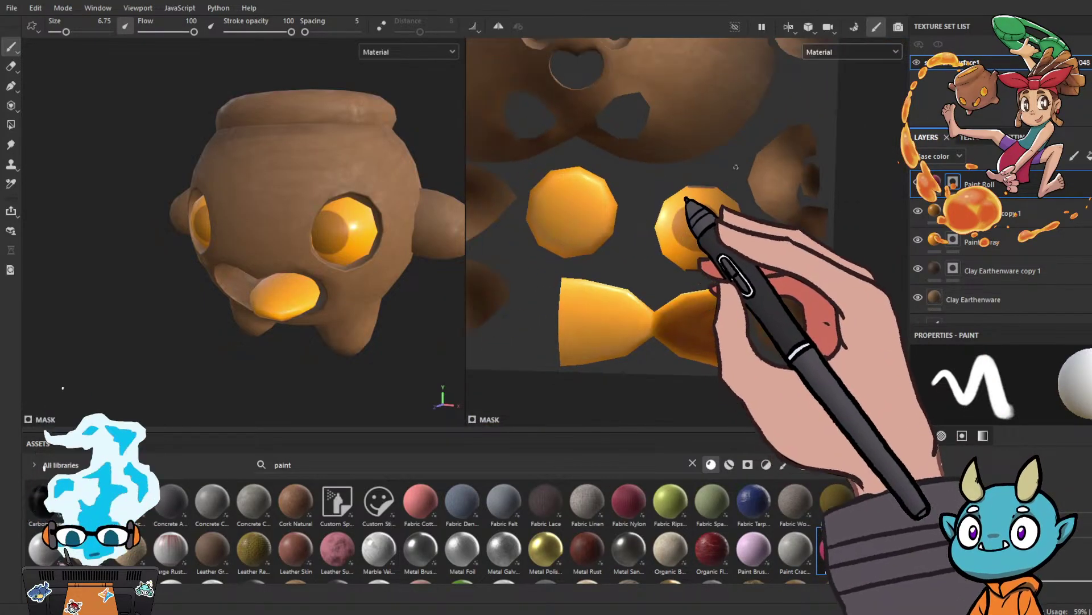
middle_drag(740, 129, 749, 300)
scroll(719, 249, up, 6)
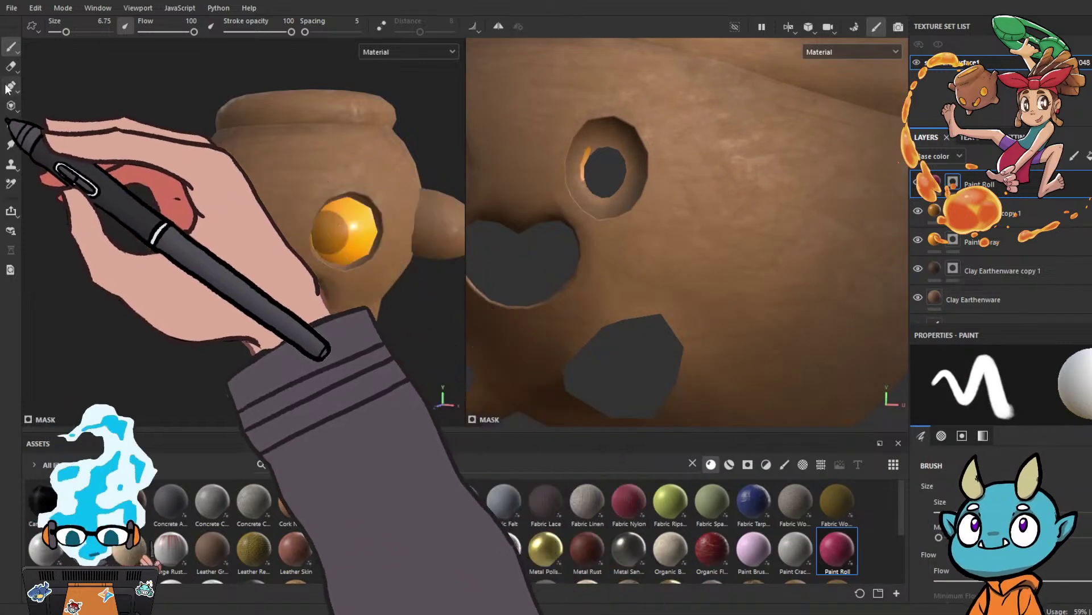
click(12, 124)
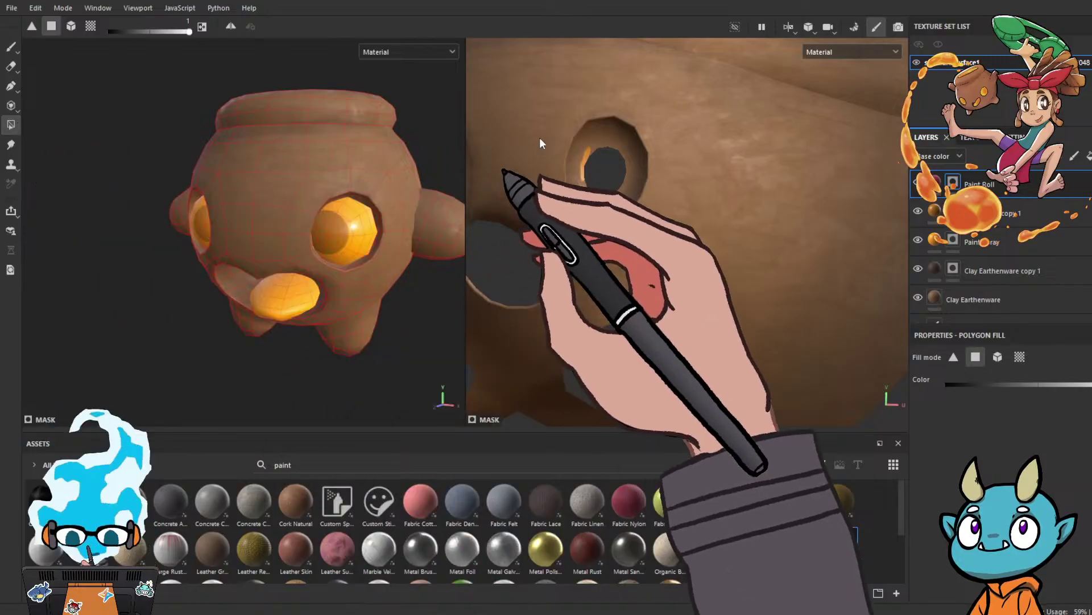
click(538, 140)
key(ctrl+z)
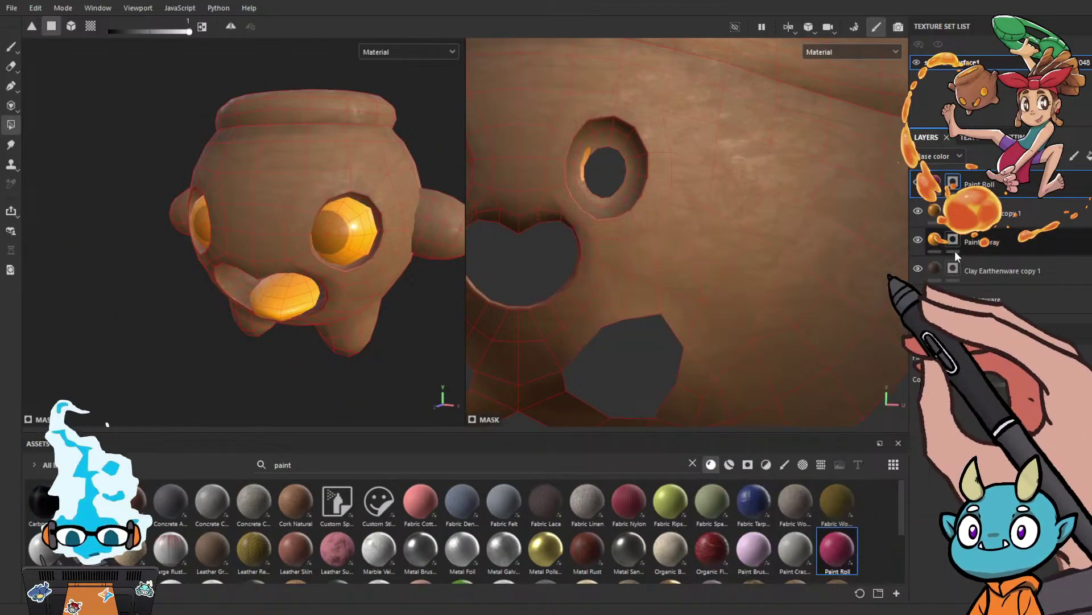
Try erasing the orange smear inside the eye socket from the Paint Spray copy 1 mask, and undo the erasing.
click(1001, 241)
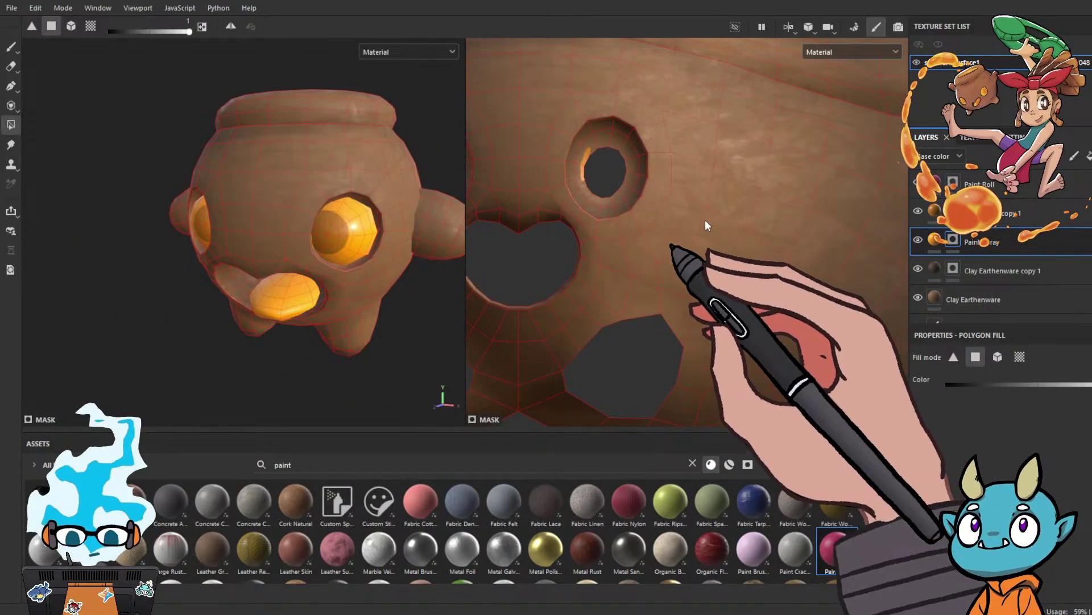
scroll(653, 218, up, 4)
scroll(687, 248, up, 2)
alt+middle_drag(673, 213, 736, 273)
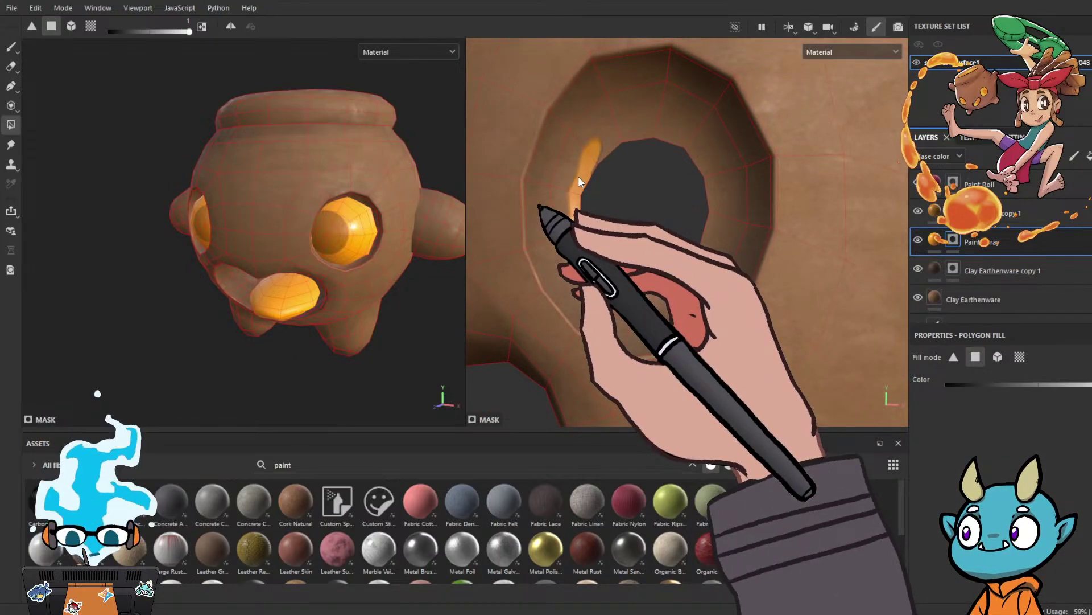
key(e)
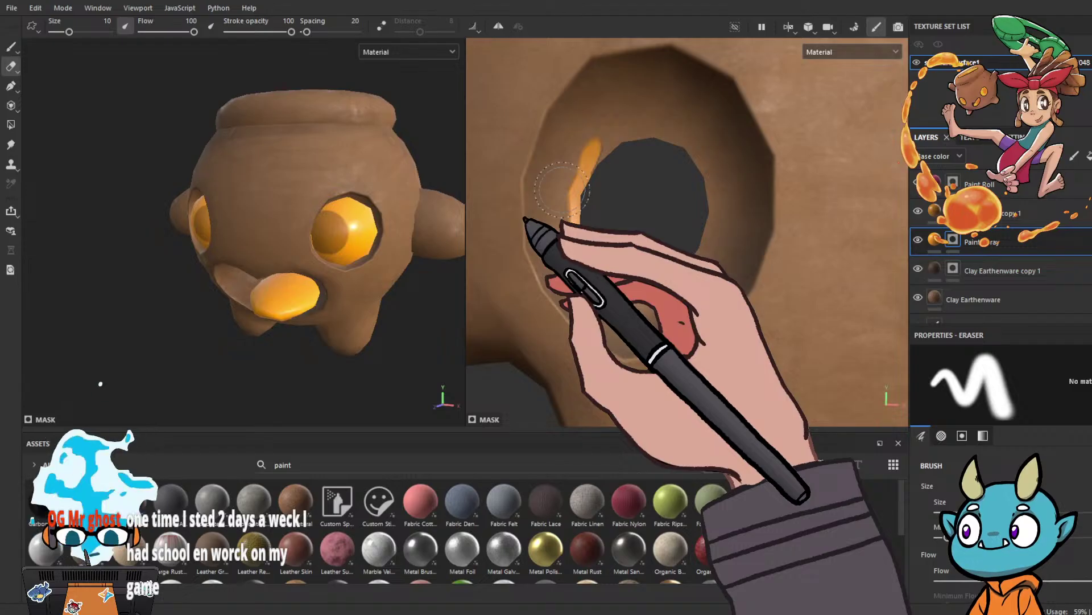
click(979, 213)
drag(586, 147, 573, 186)
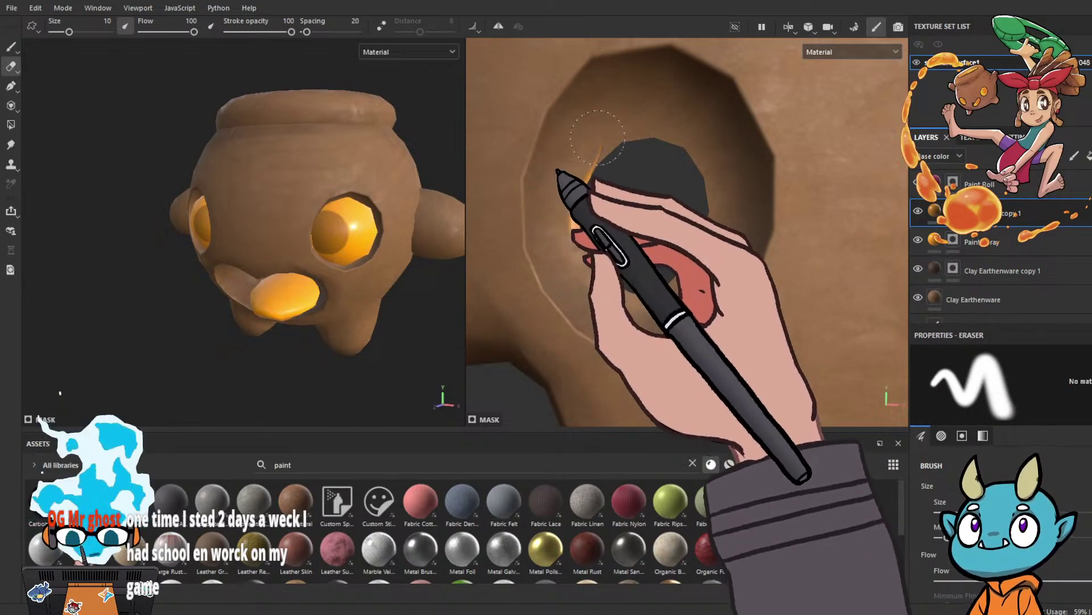
mouse_move(597, 136)
mouse_down()
mouse_move(603, 230)
mouse_move(594, 165)
mouse_move(574, 247)
mouse_up()
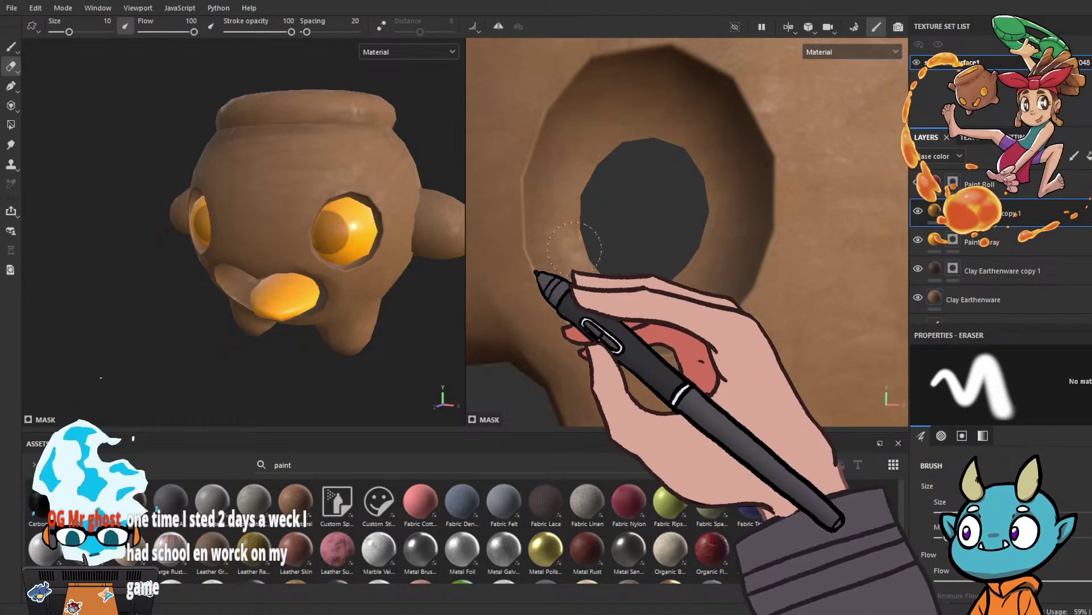
key(ctrl+z)
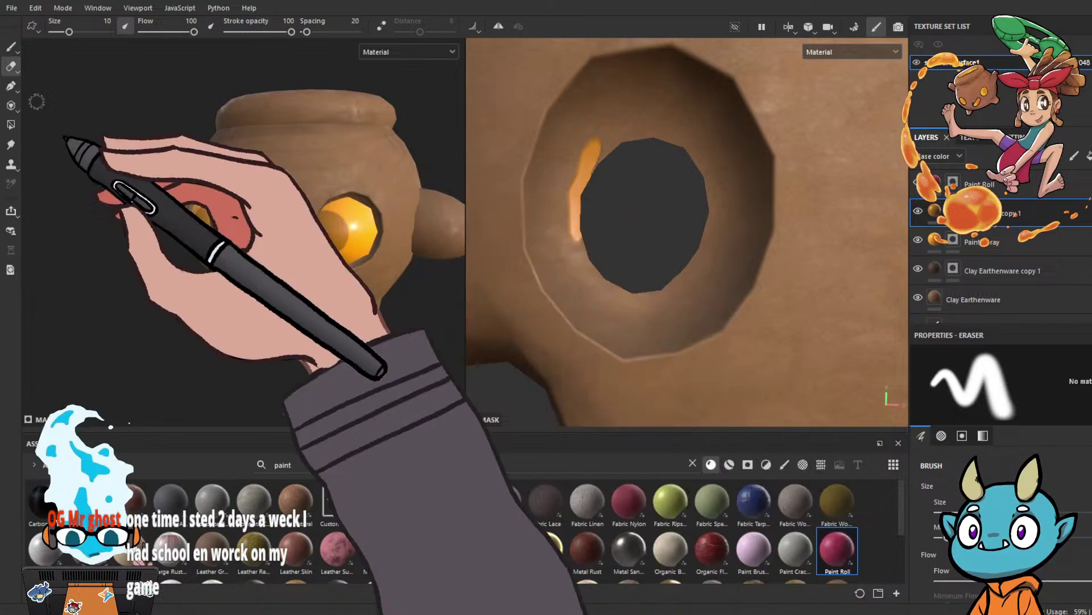
Look through Polygon Fill's triangle and mesh modes and the Paint, Projection, Path and Clone tools.
click(12, 124)
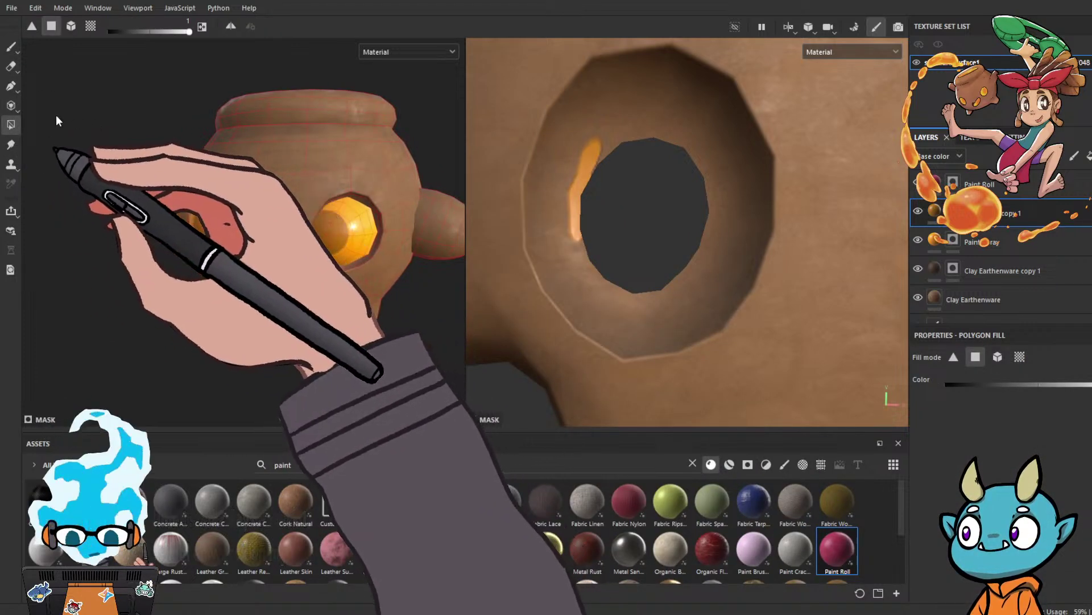
click(31, 26)
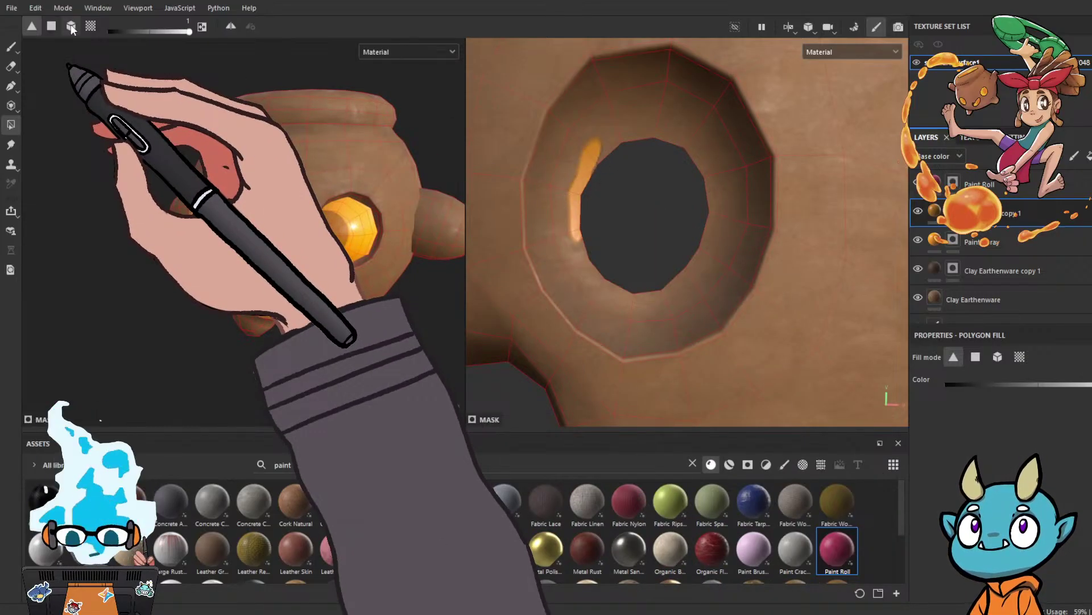
click(71, 27)
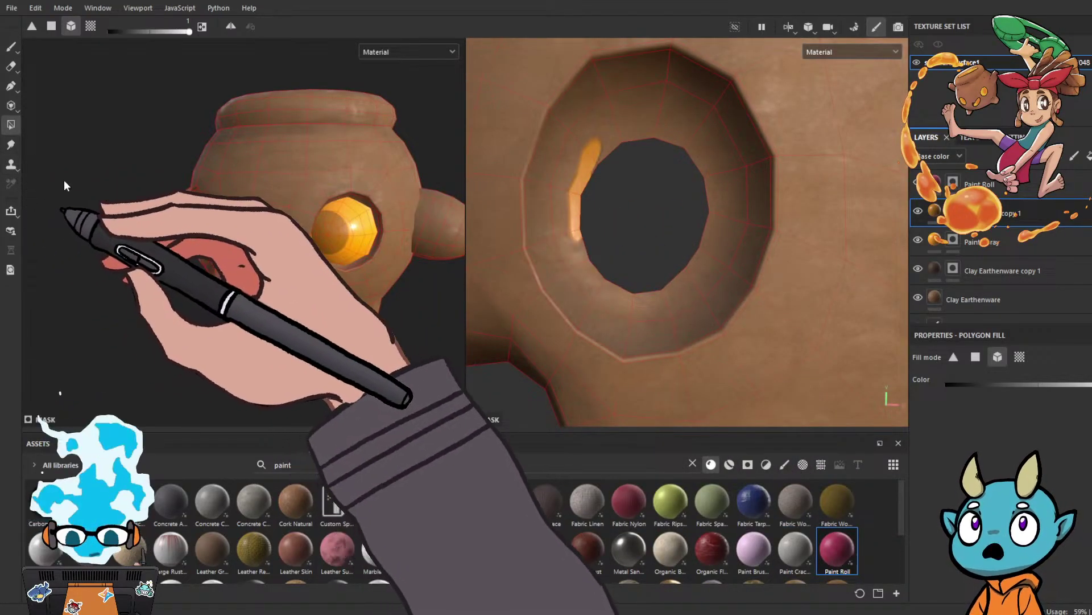
click(11, 46)
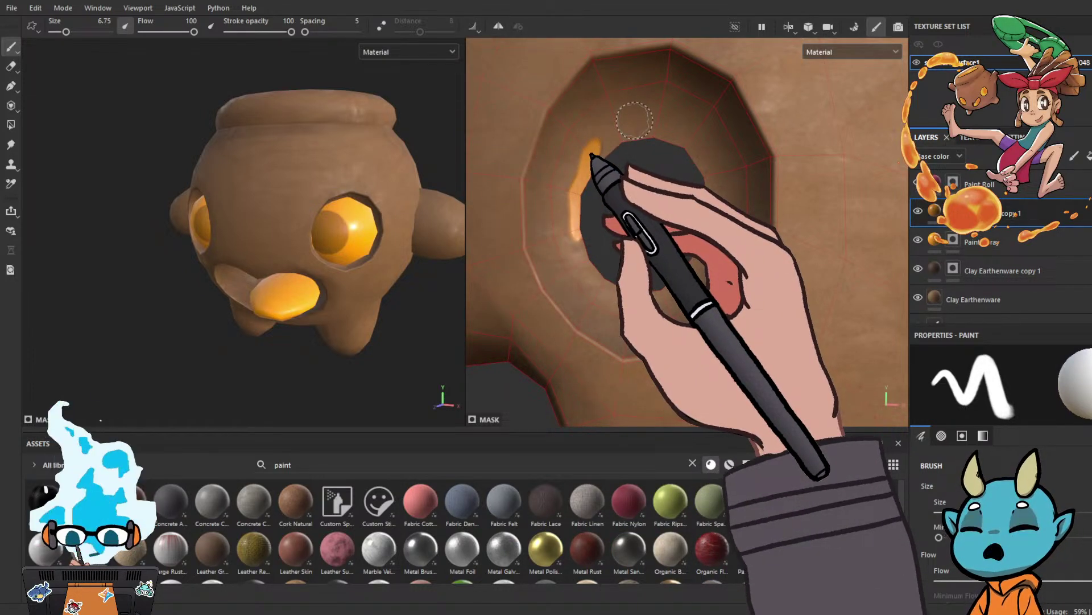
click(11, 105)
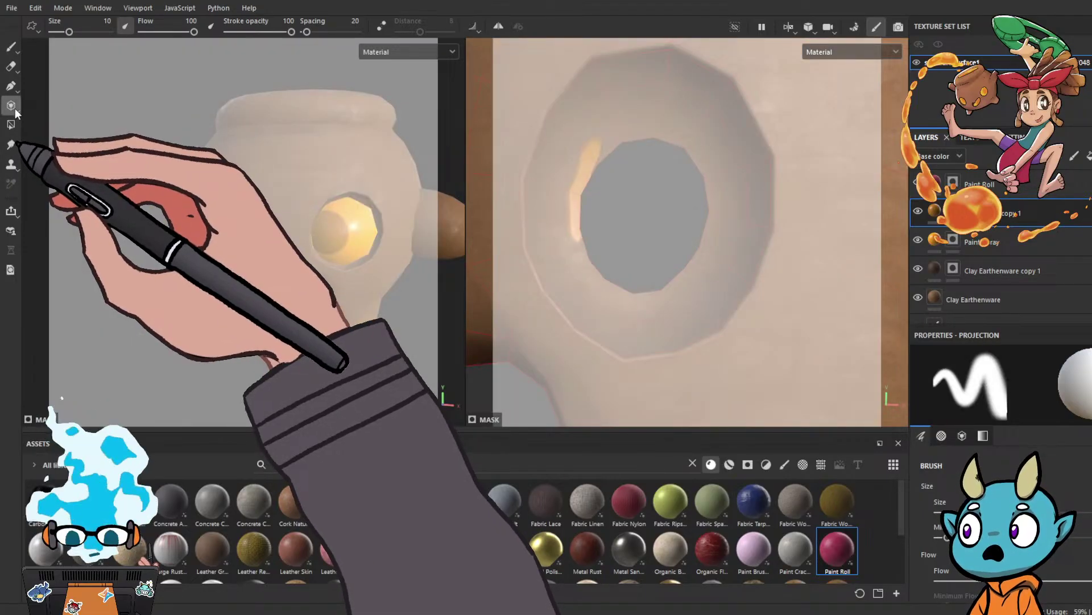
click(11, 87)
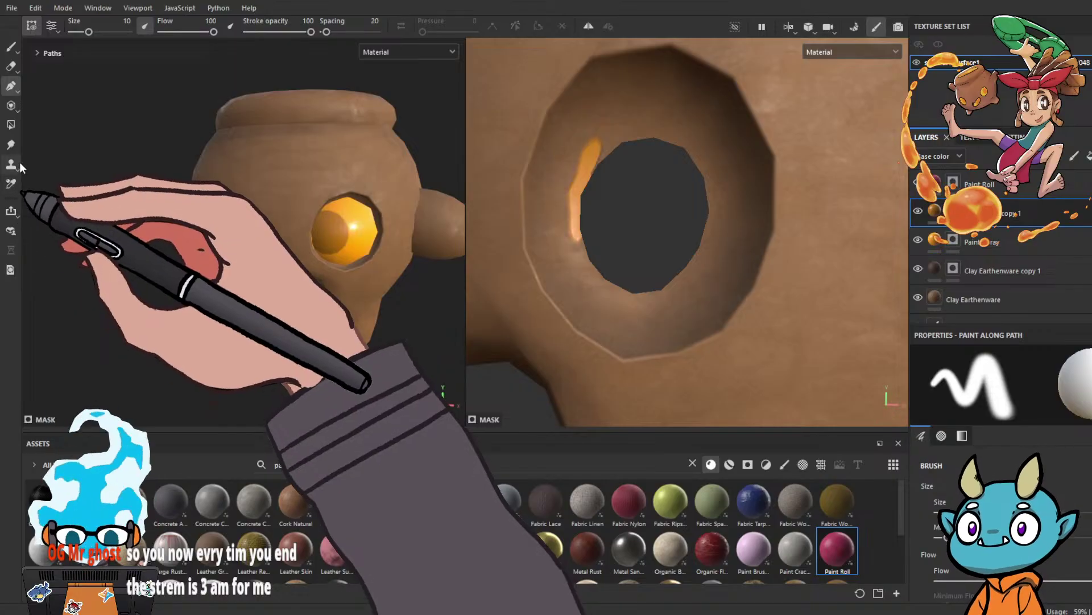
click(15, 162)
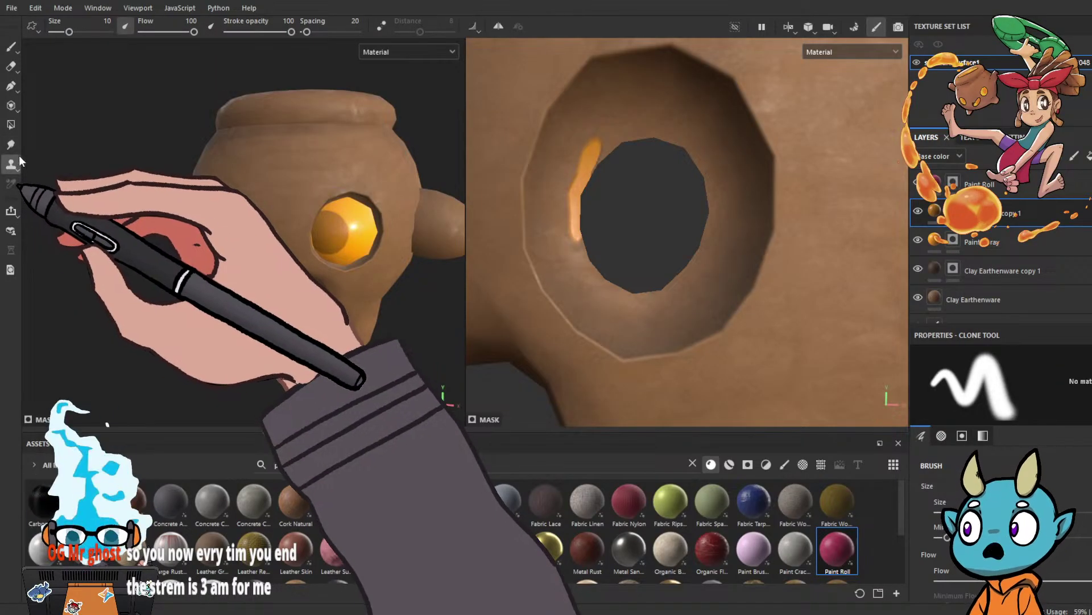
alt+drag(239, 171, 294, 165)
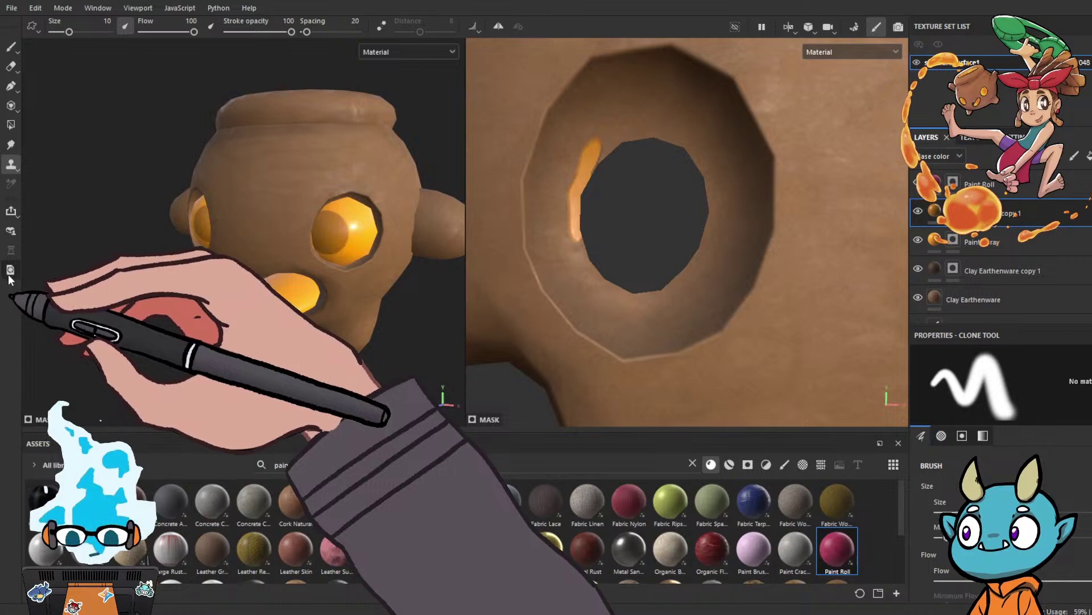
Try a mesh-mode Polygon Fill on the body in the Paint Spray copy 1 mask, and undo it.
click(11, 125)
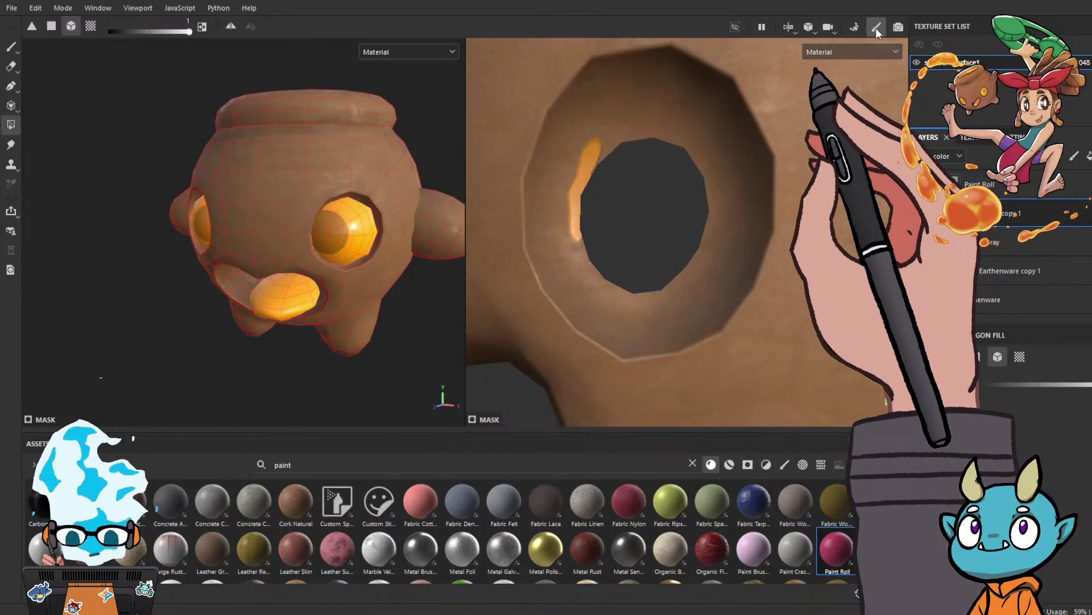
click(593, 135)
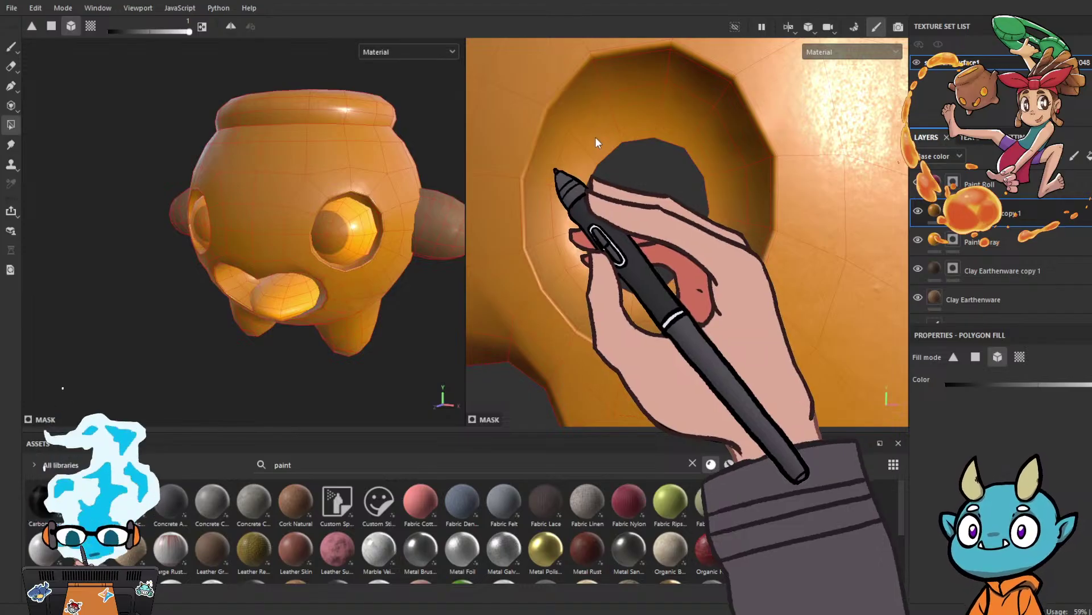
key(ctrl+z)
Erase the orange smear inside the eye socket from the Paint Spray copy 1 mask.
click(941, 209)
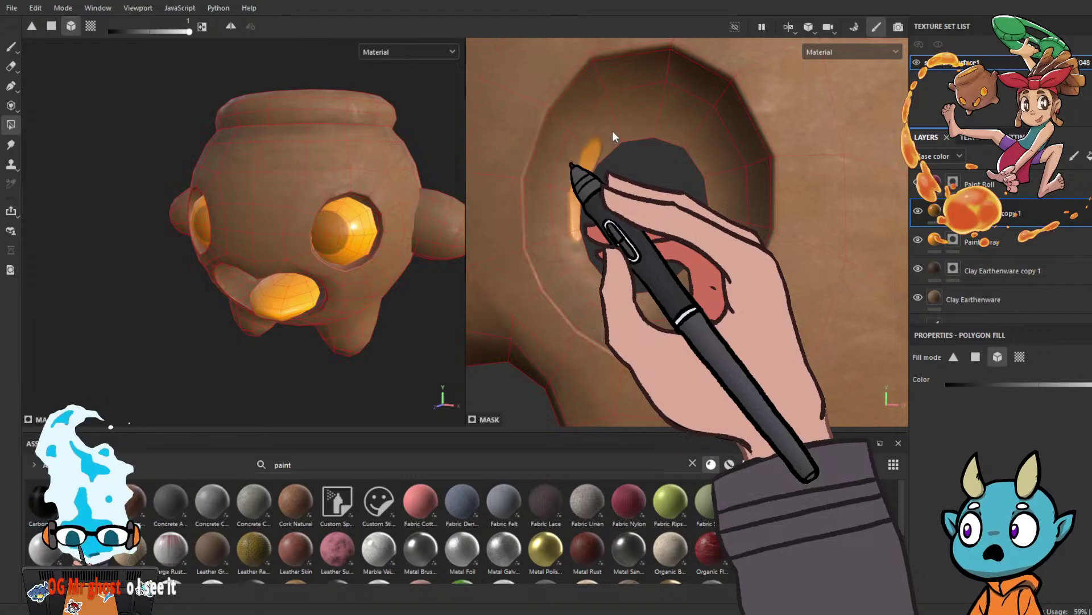
key(e)
mouse_move(600, 134)
mouse_down()
mouse_move(573, 170)
mouse_move(603, 138)
mouse_move(589, 234)
mouse_move(597, 163)
mouse_move(577, 247)
mouse_move(592, 222)
mouse_move(551, 226)
mouse_up()
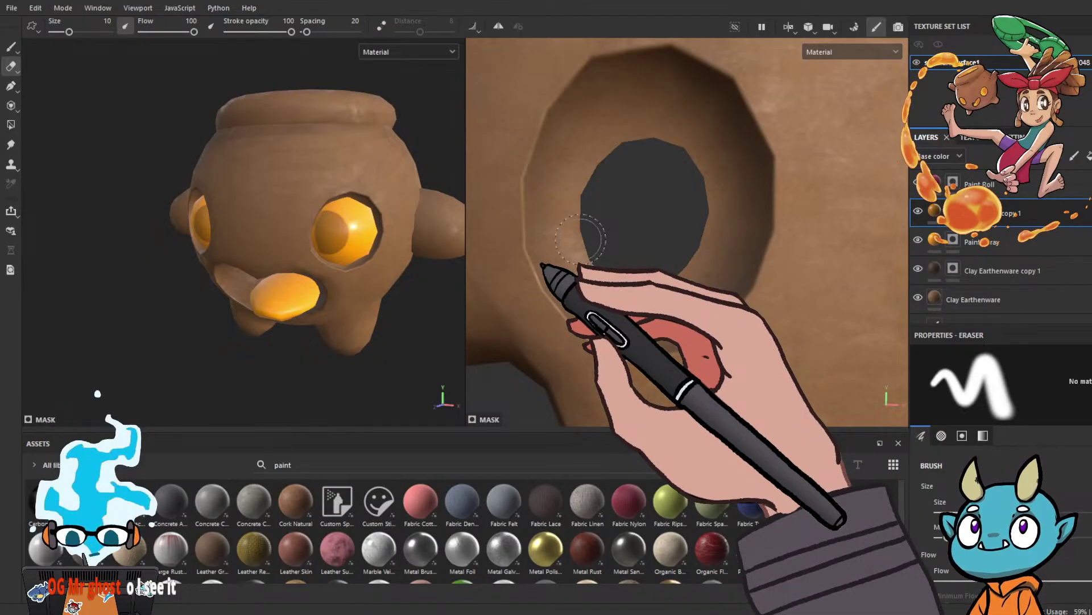
key(4)
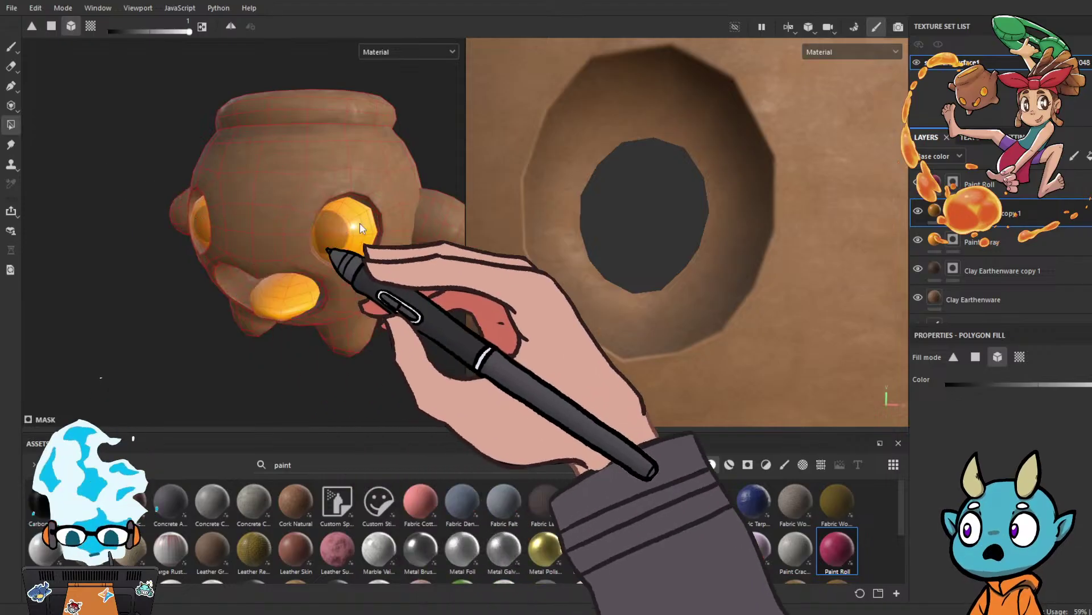
Paint four large pink triangles above, below and on both sides of the eye on the Paint Roll mask.
click(979, 184)
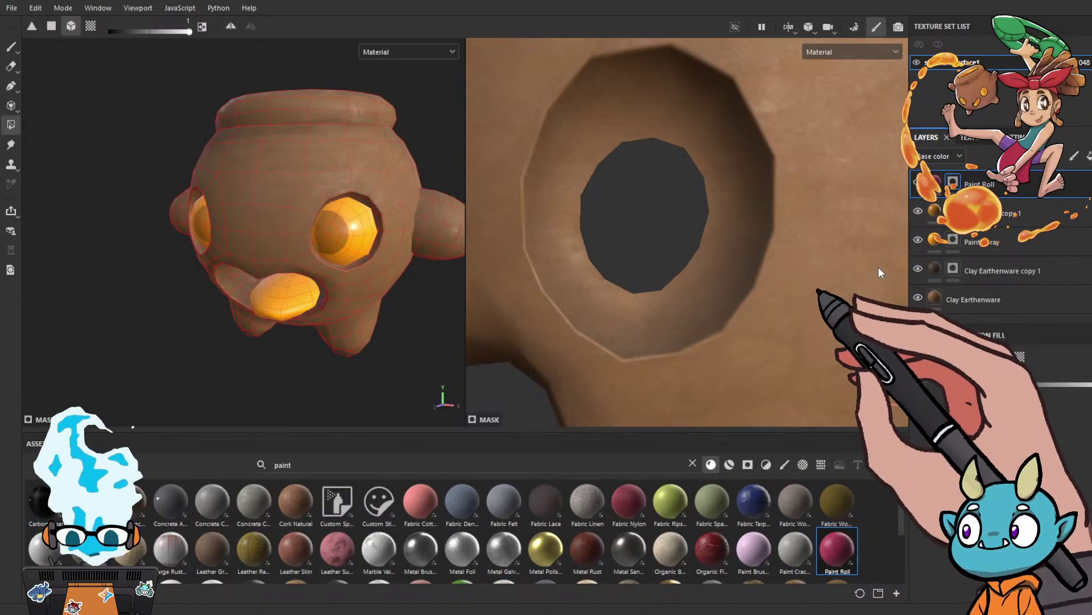
scroll(801, 267, down, 6)
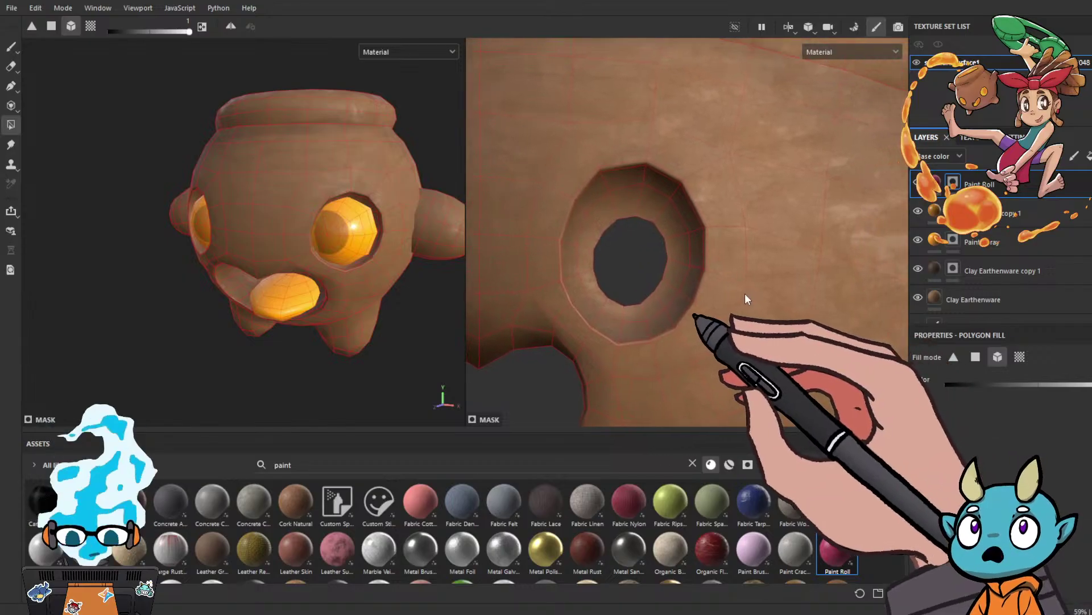
scroll(753, 295, up, 2)
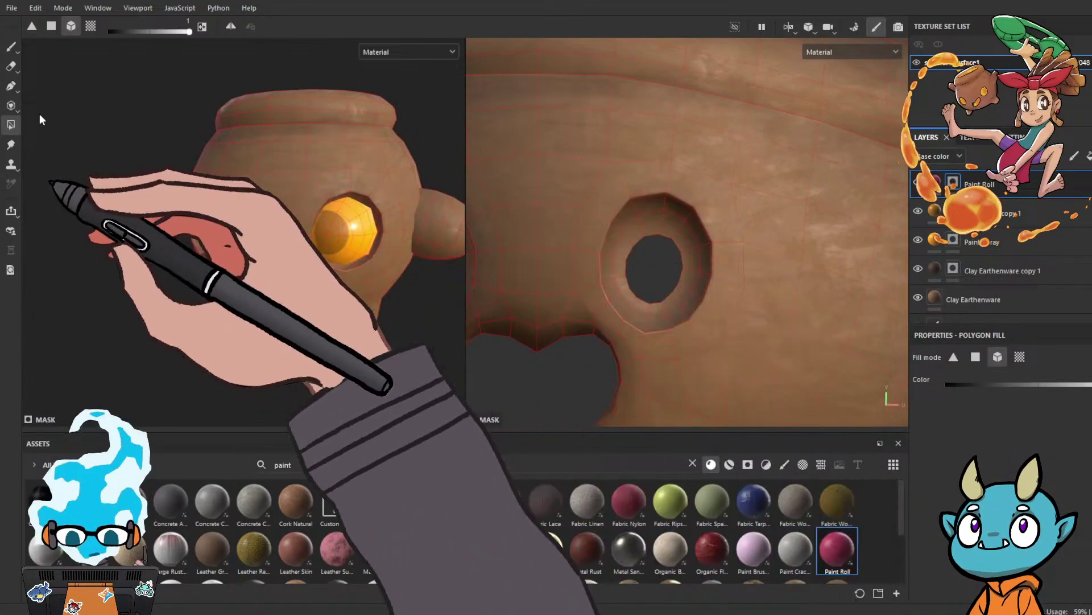
click(13, 47)
mouse_move(632, 173)
mouse_down()
mouse_move(655, 139)
mouse_move(697, 177)
mouse_move(644, 172)
mouse_move(659, 145)
mouse_move(671, 142)
mouse_move(672, 159)
mouse_up()
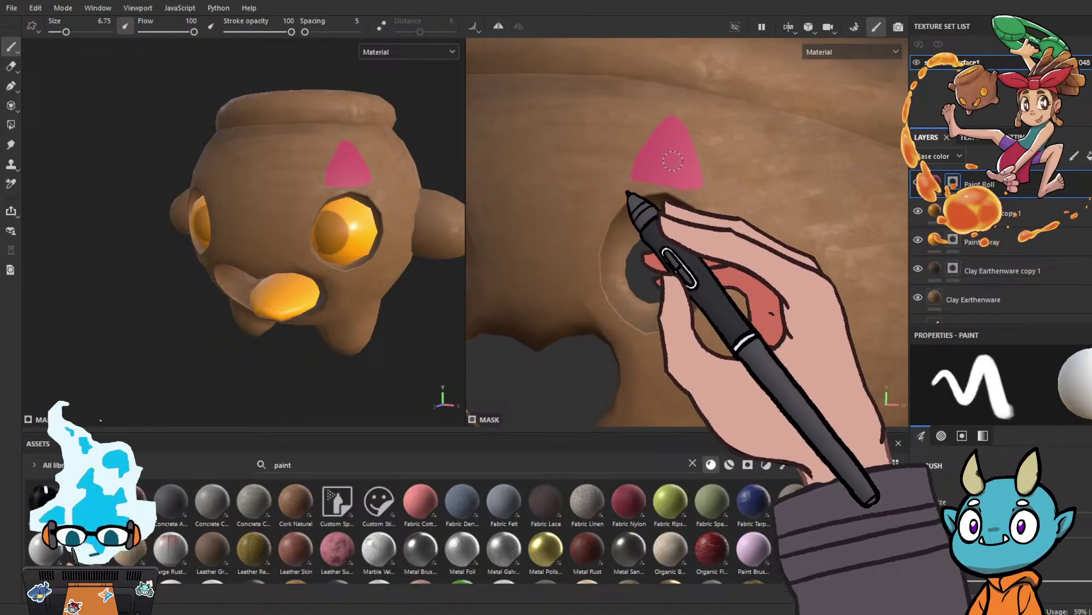
mouse_move(634, 343)
mouse_down()
mouse_move(663, 343)
mouse_move(642, 352)
mouse_move(654, 354)
mouse_move(653, 384)
mouse_up()
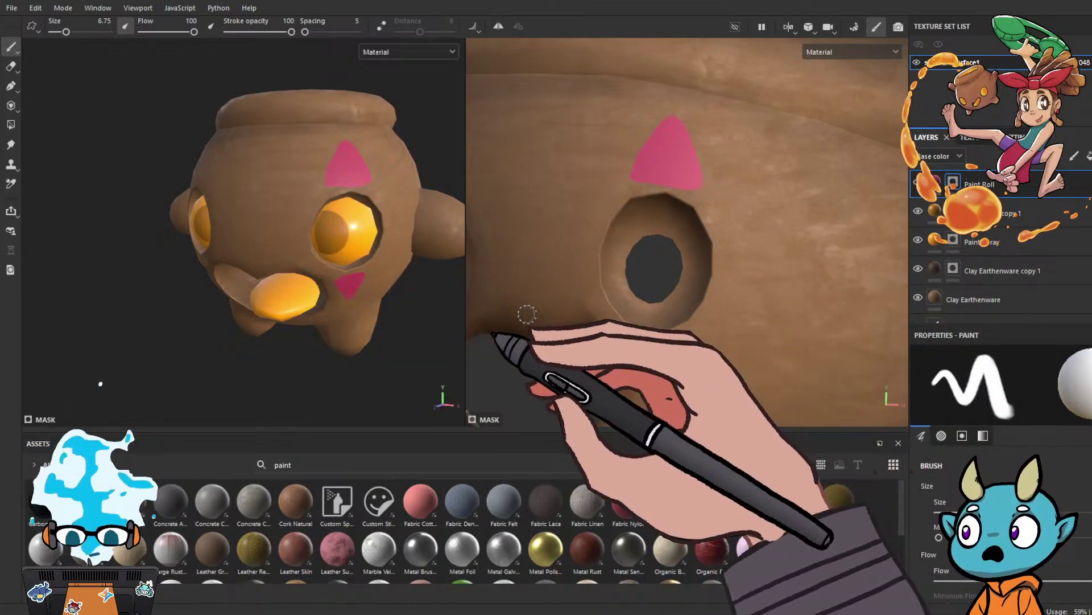
mouse_move(748, 285)
mouse_down()
mouse_move(734, 251)
mouse_move(756, 273)
mouse_move(741, 282)
mouse_up()
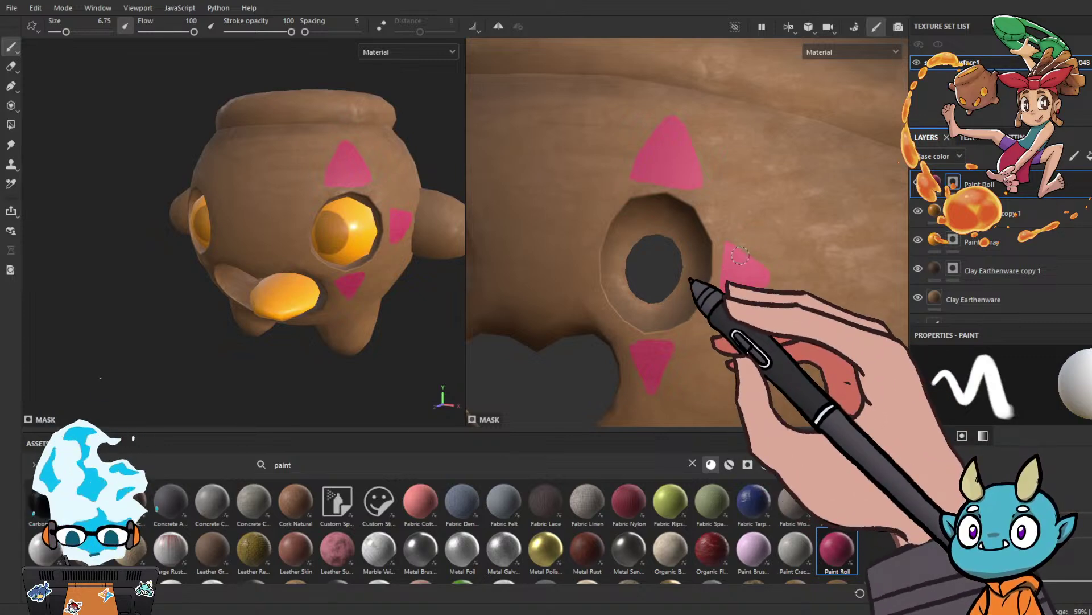
mouse_move(569, 245)
mouse_down()
mouse_move(565, 265)
mouse_move(580, 245)
mouse_move(570, 257)
mouse_up()
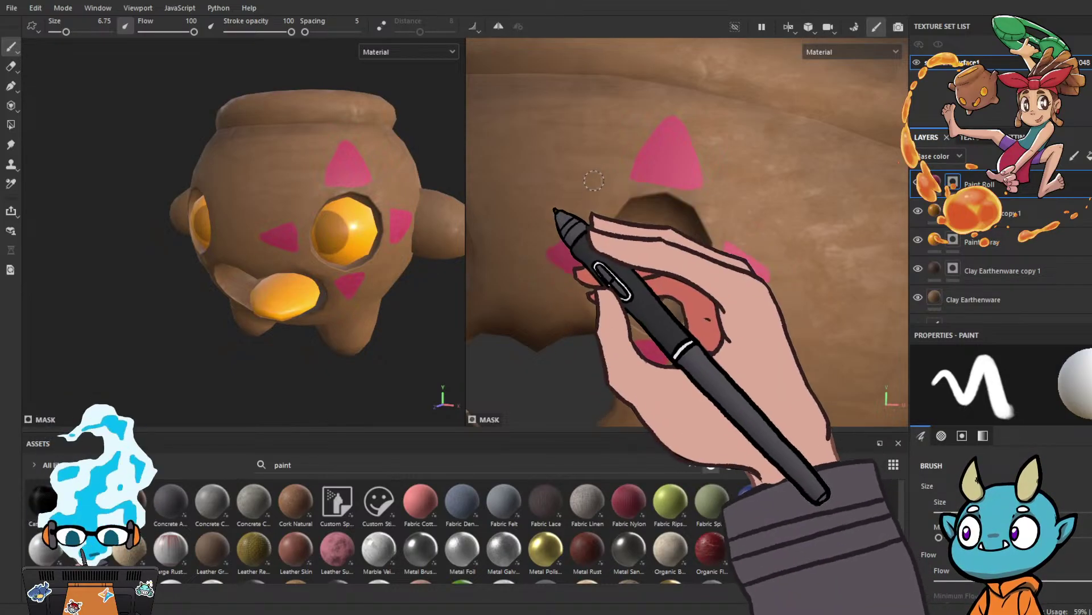
Paint four smaller pink triangles diagonally between the large ones around the eye to complete the sunburst.
drag(582, 179, 590, 198)
mouse_move(743, 200)
mouse_down()
mouse_move(731, 214)
mouse_move(740, 205)
mouse_up()
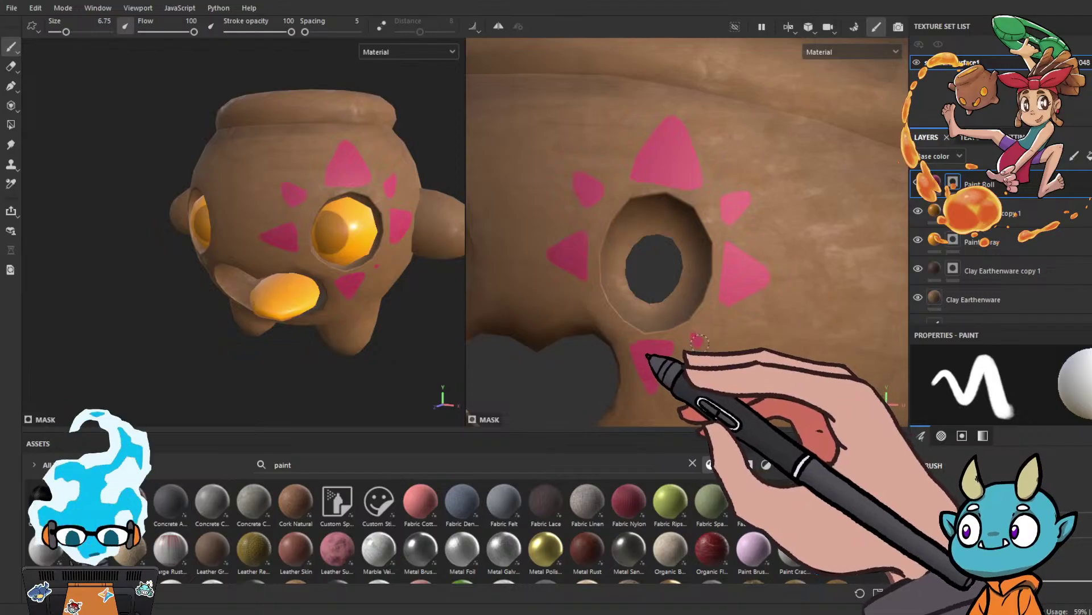
drag(700, 343, 711, 330)
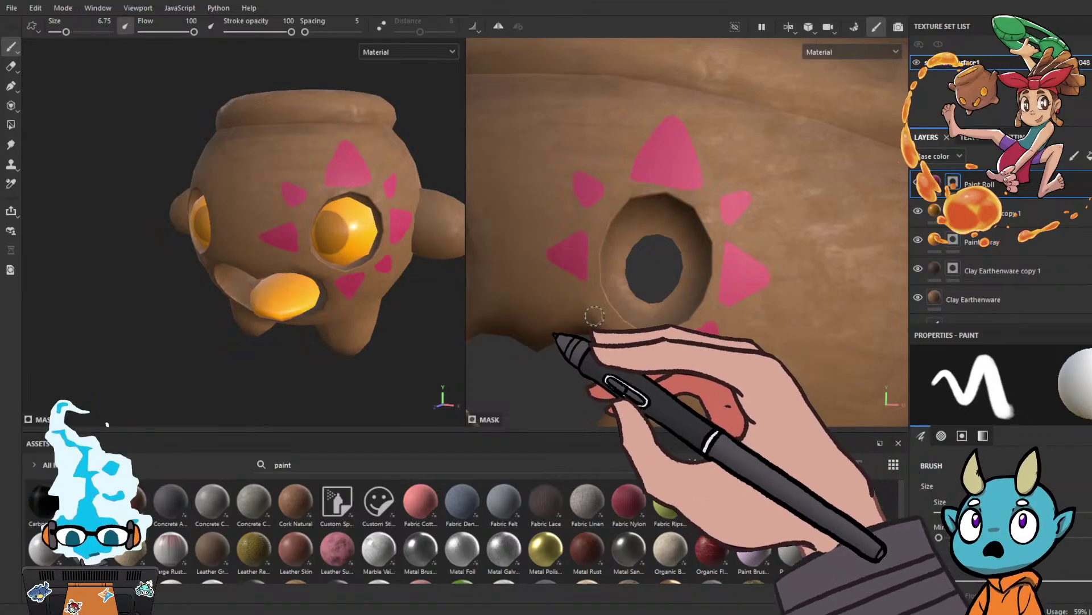
drag(603, 323, 606, 333)
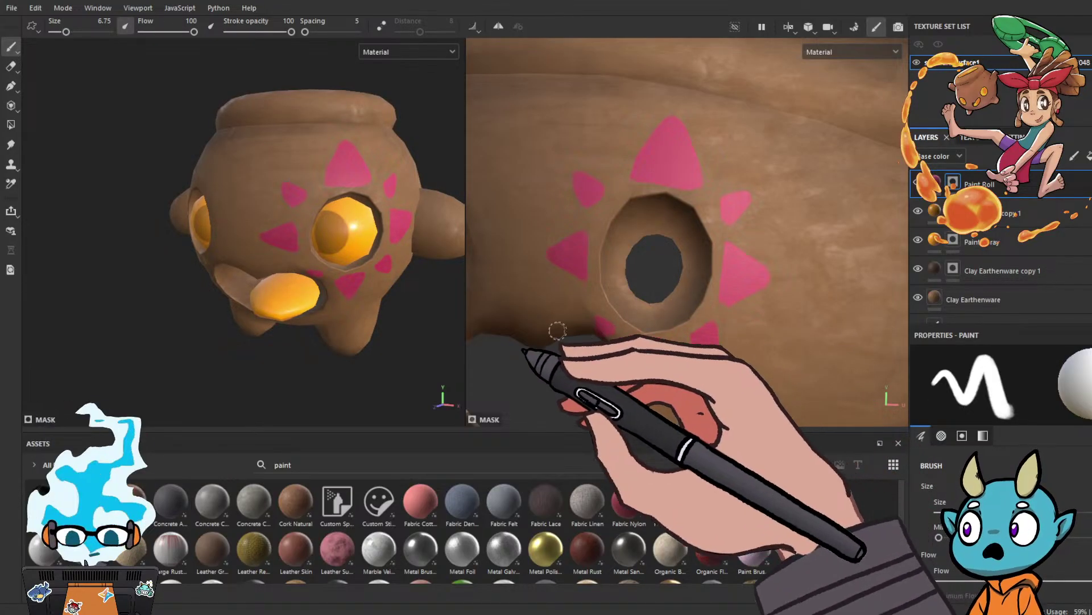
Duplicate the Paint Roll layer and change the copy's paint color to blue.
scroll(336, 268, down, 5)
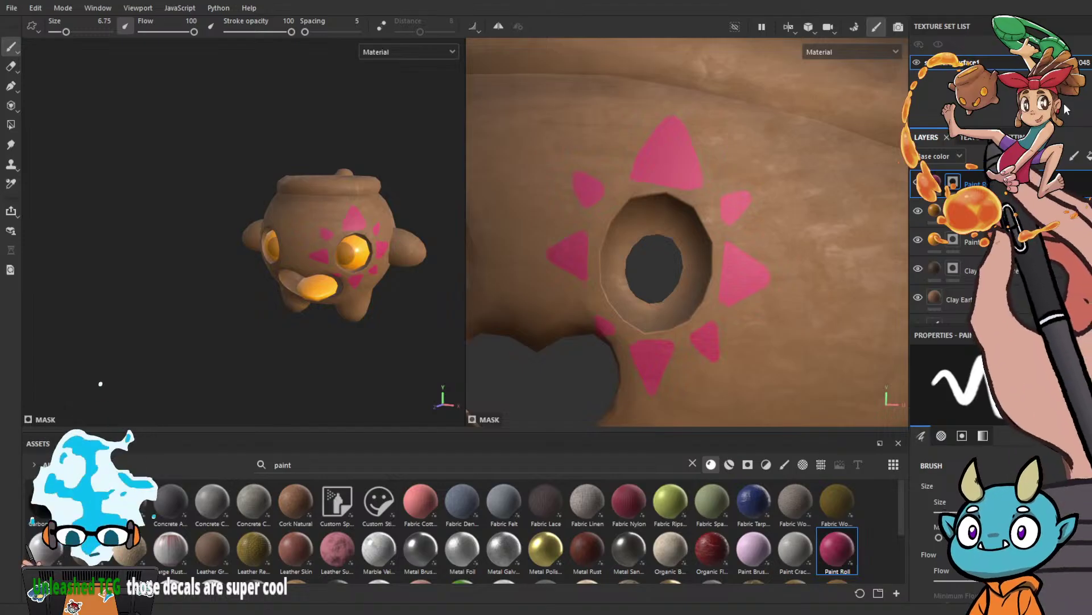
key(ctrl+d)
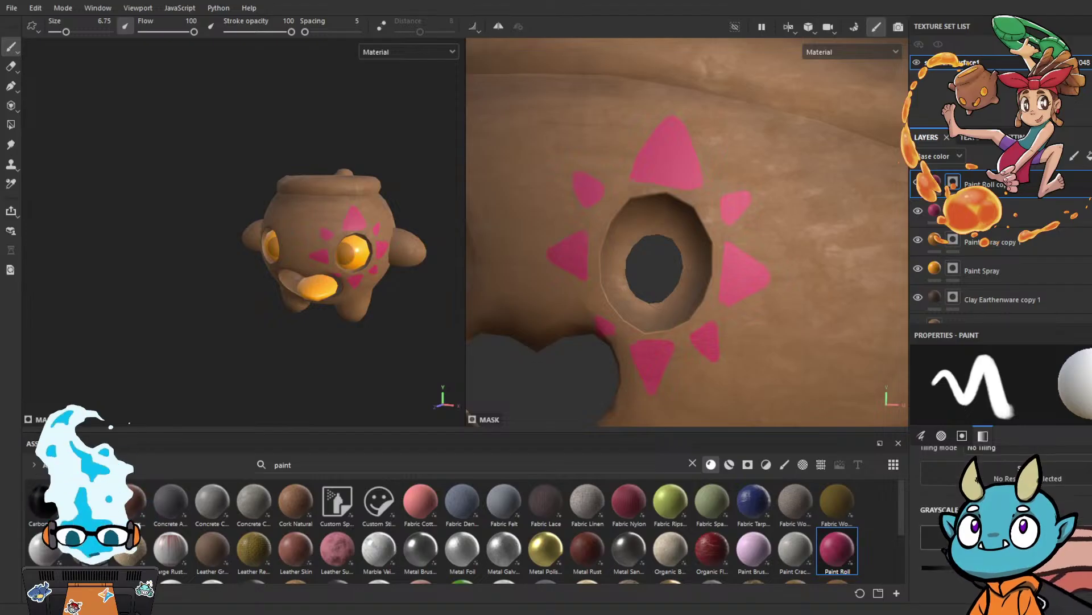
scroll(1002, 512, up, 3)
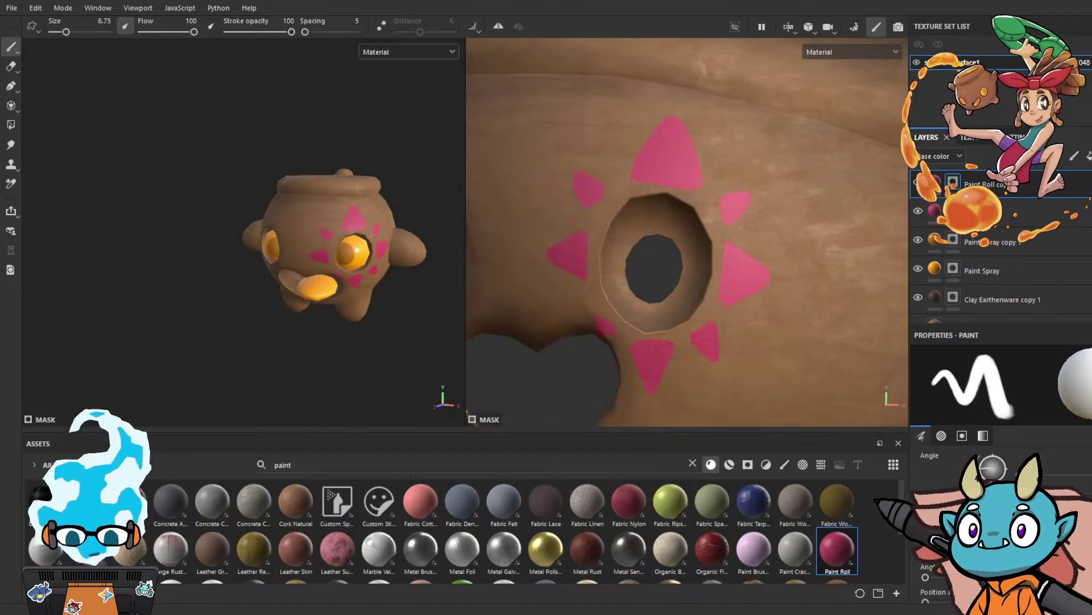
click(936, 182)
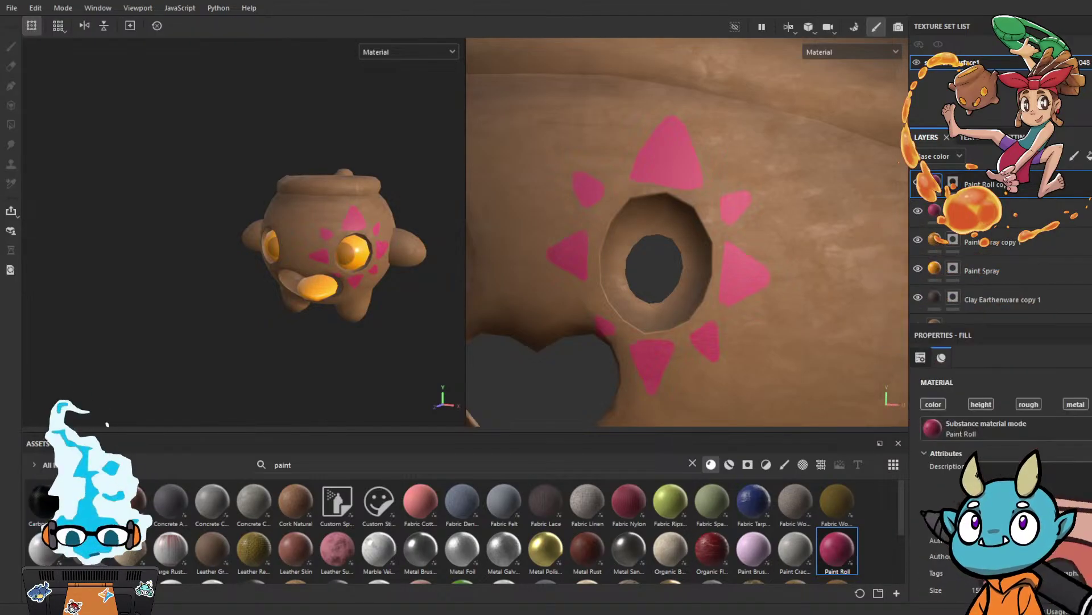
scroll(1001, 483, down, 10)
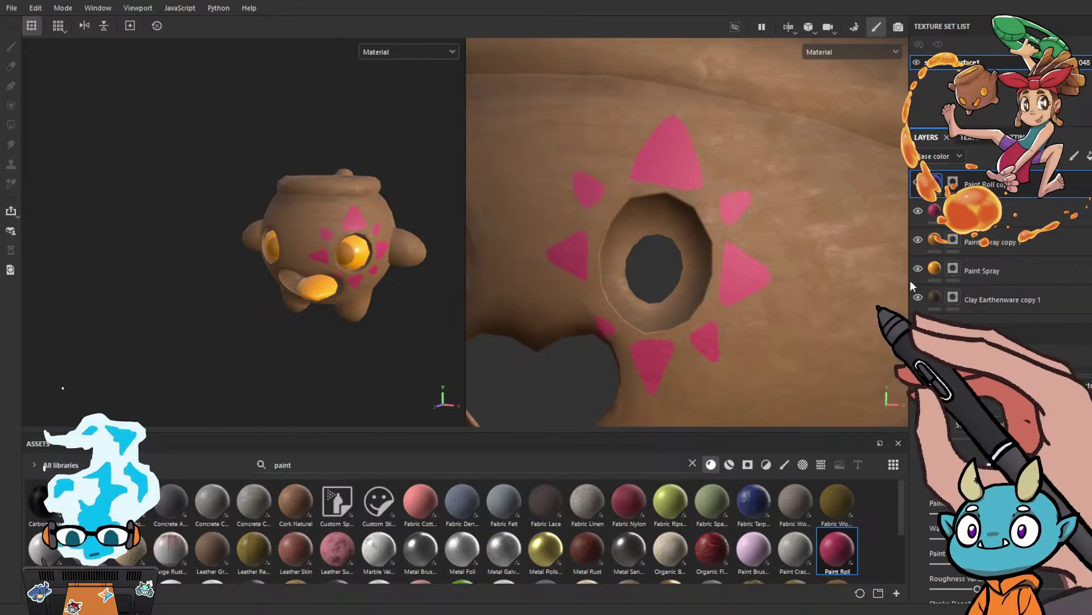
Paint a blue heart above the character's other eye on the duplicated Paint Roll layer's mask.
key(1)
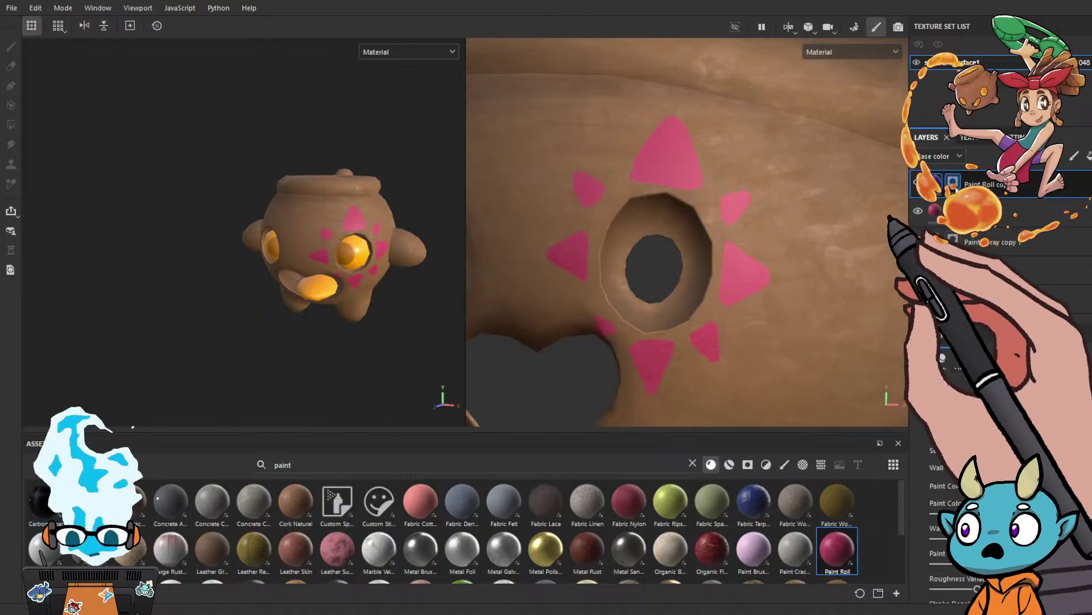
alt+middle_drag(544, 240, 769, 236)
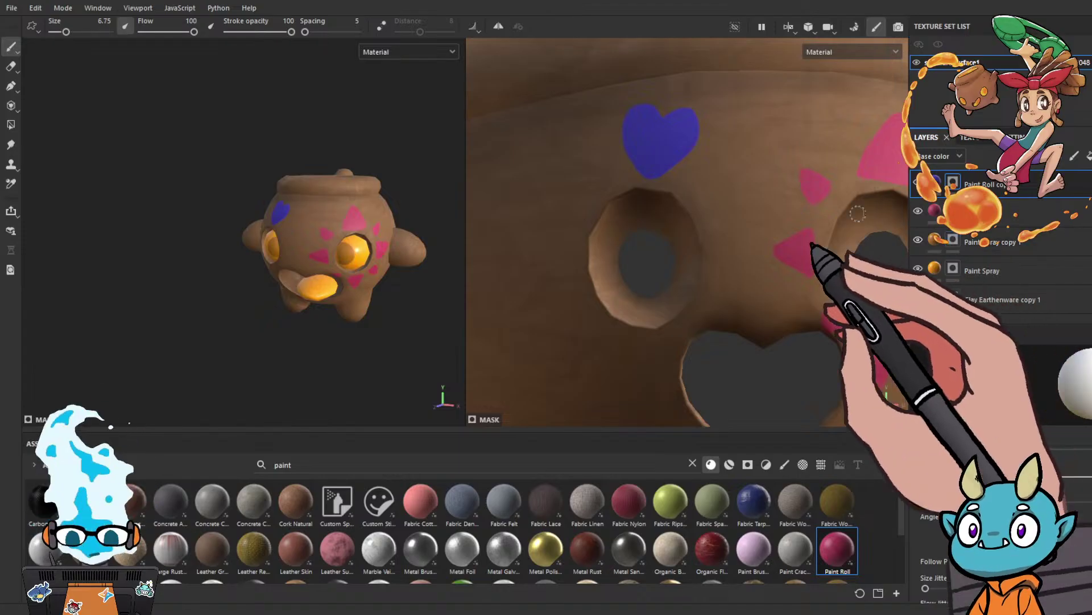
alt+drag(427, 297, 443, 271)
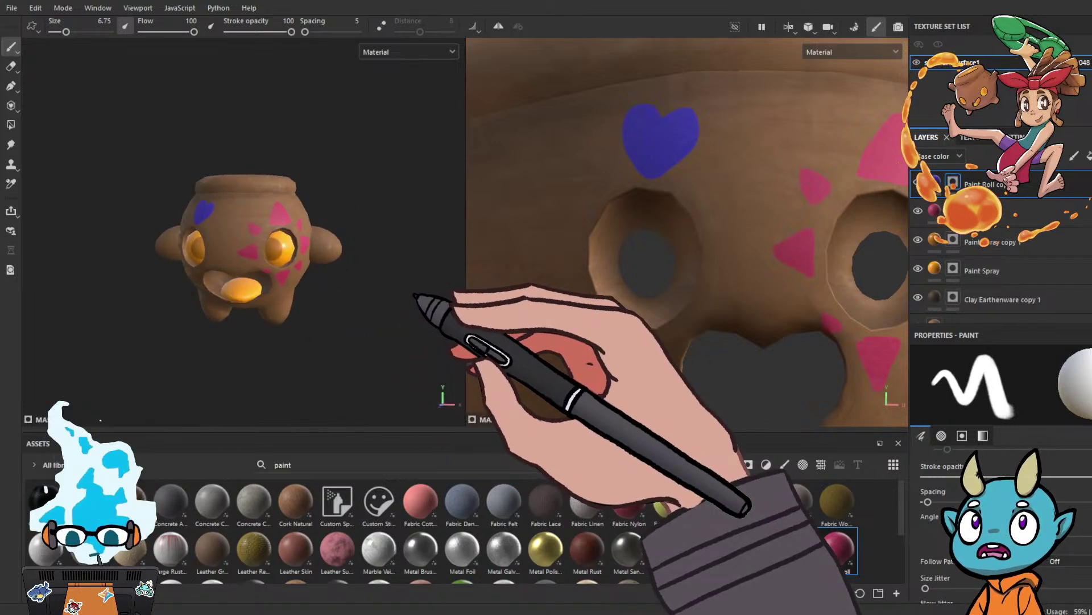